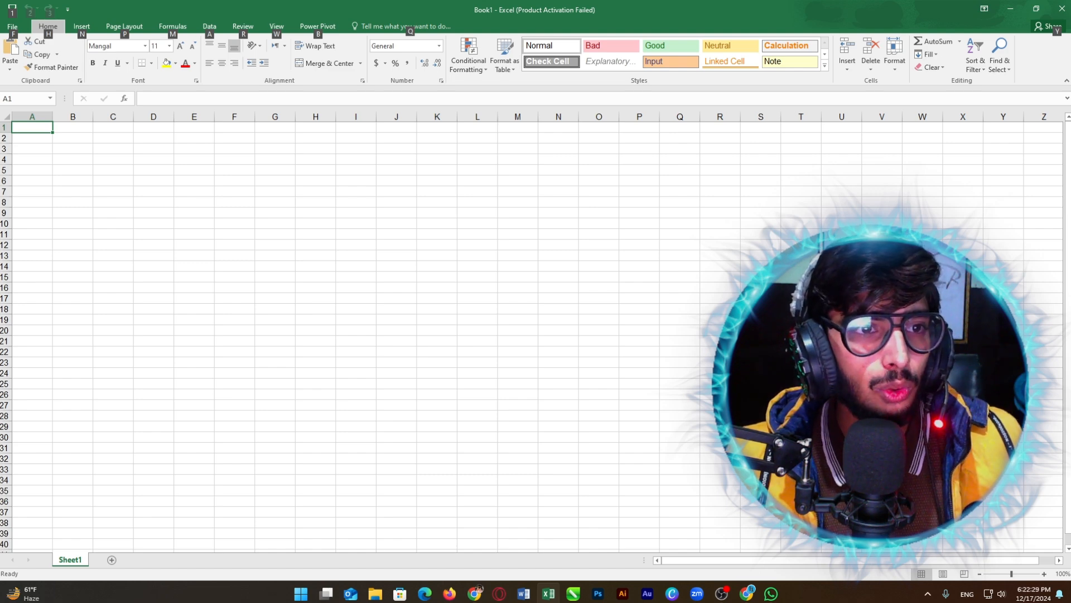
Step: Magnify the blank worksheet to 205% zoom
click(600, 278)
scroll(581, 280, up, 2)
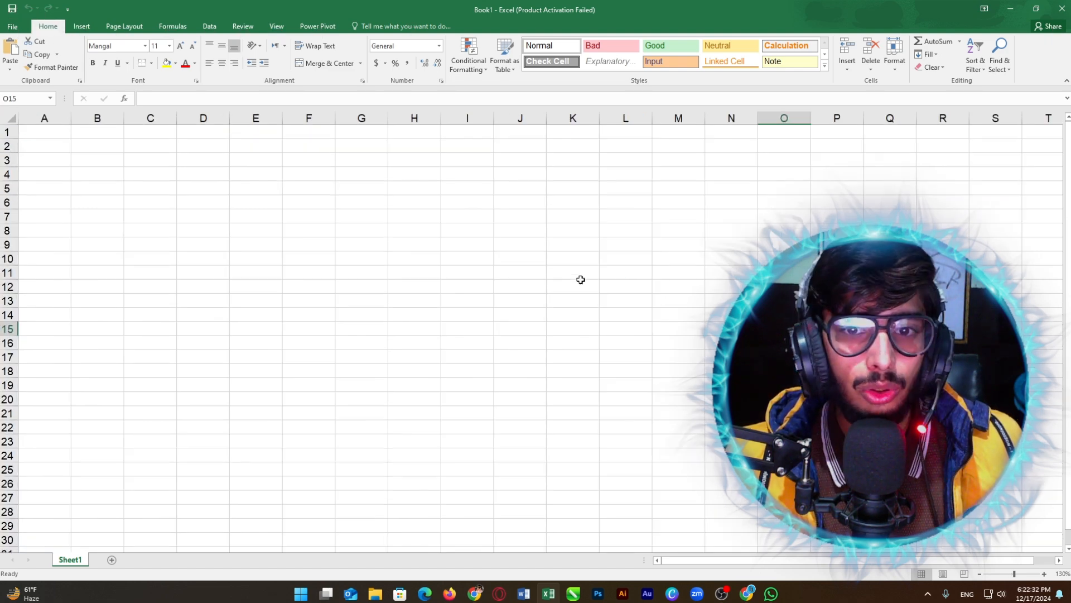
scroll(580, 279, up, 4)
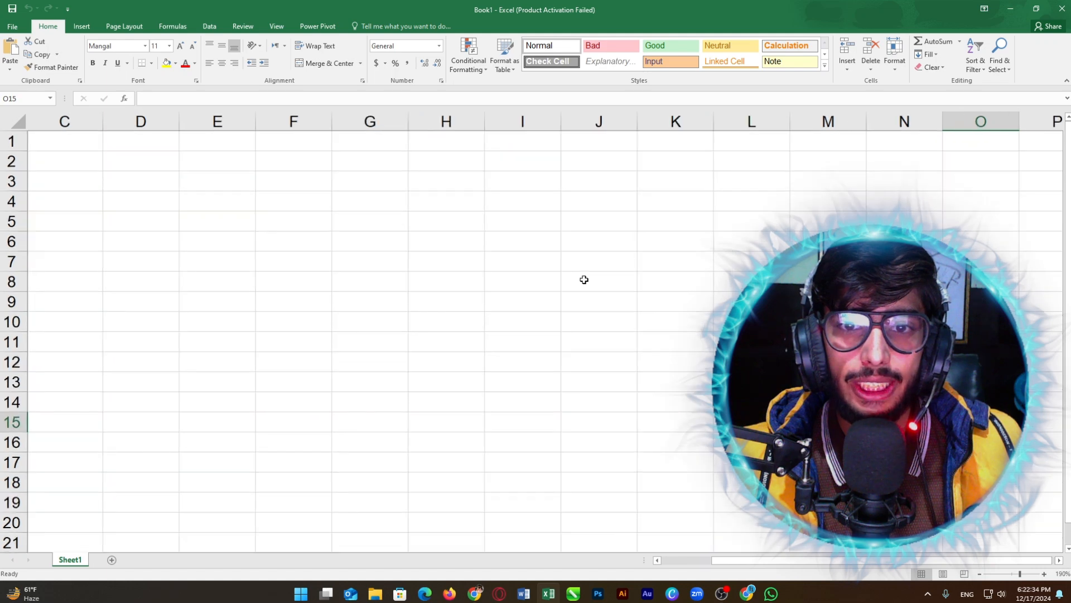
scroll(584, 280, up, 1)
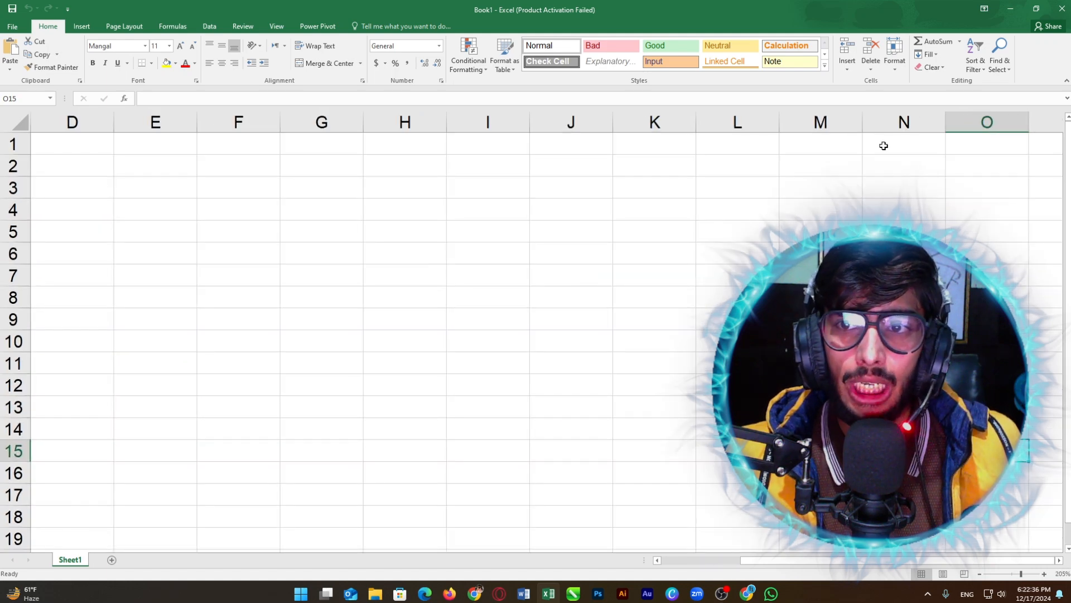
click(521, 227)
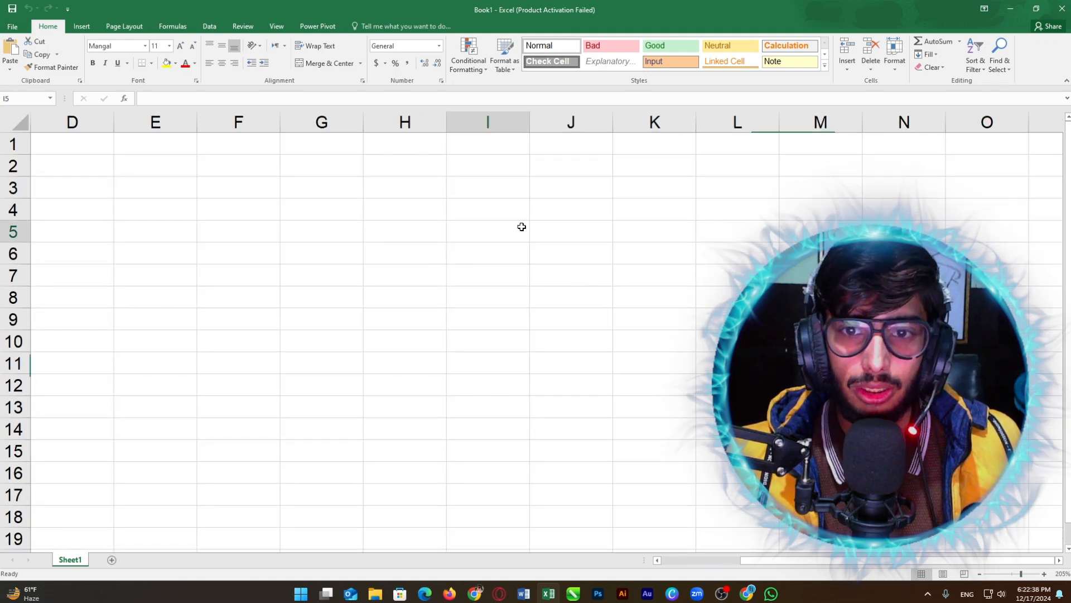
click(72, 205)
mouse_move(55, 169)
mouse_down()
mouse_move(4, 167)
mouse_move(50, 159)
mouse_up()
click(80, 145)
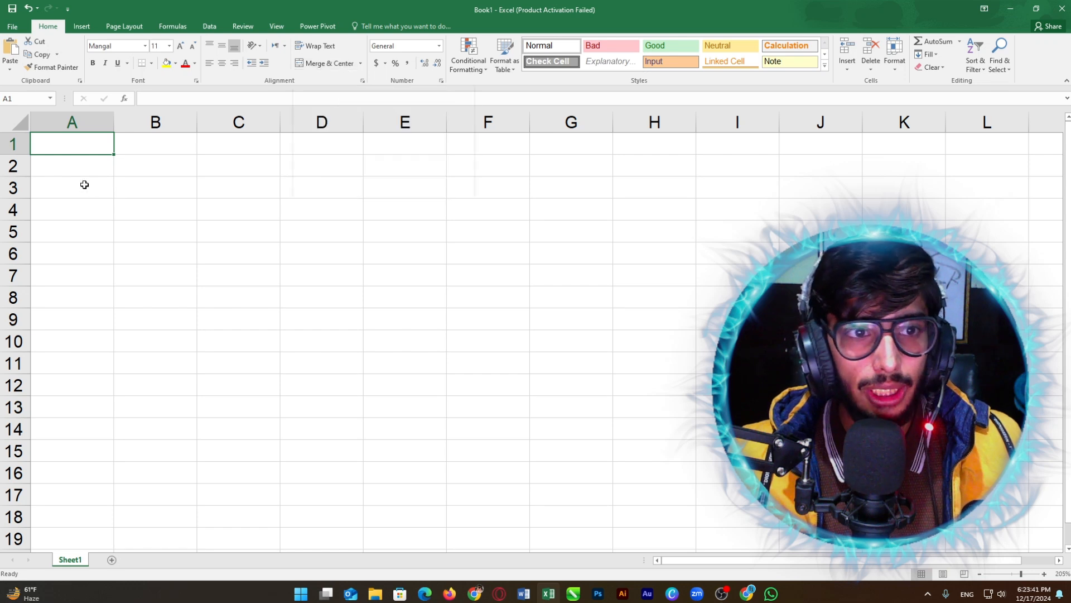
click(177, 148)
click(75, 143)
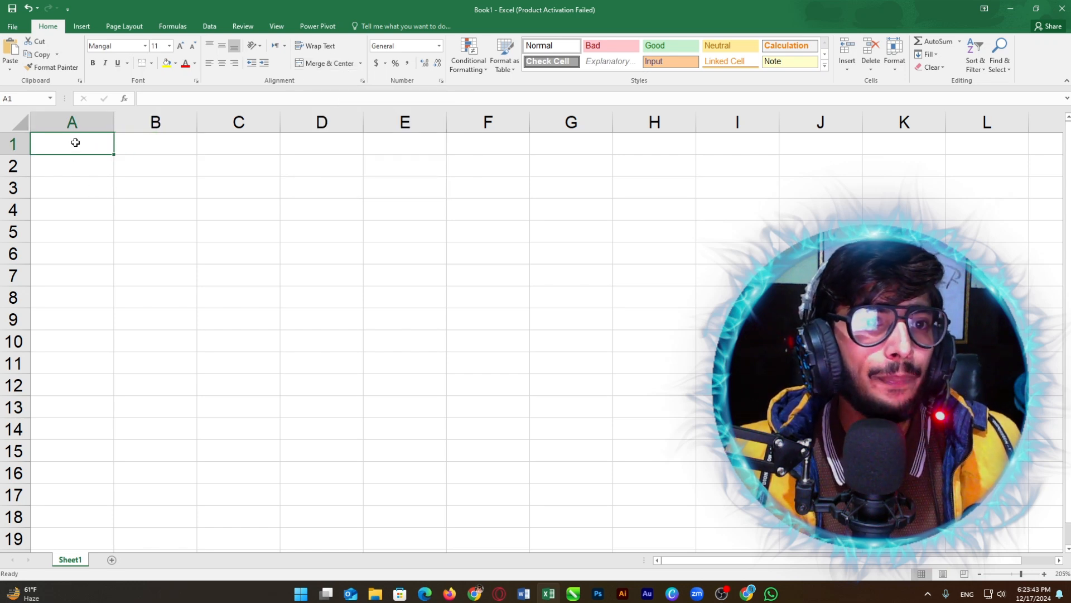
click(167, 145)
click(89, 137)
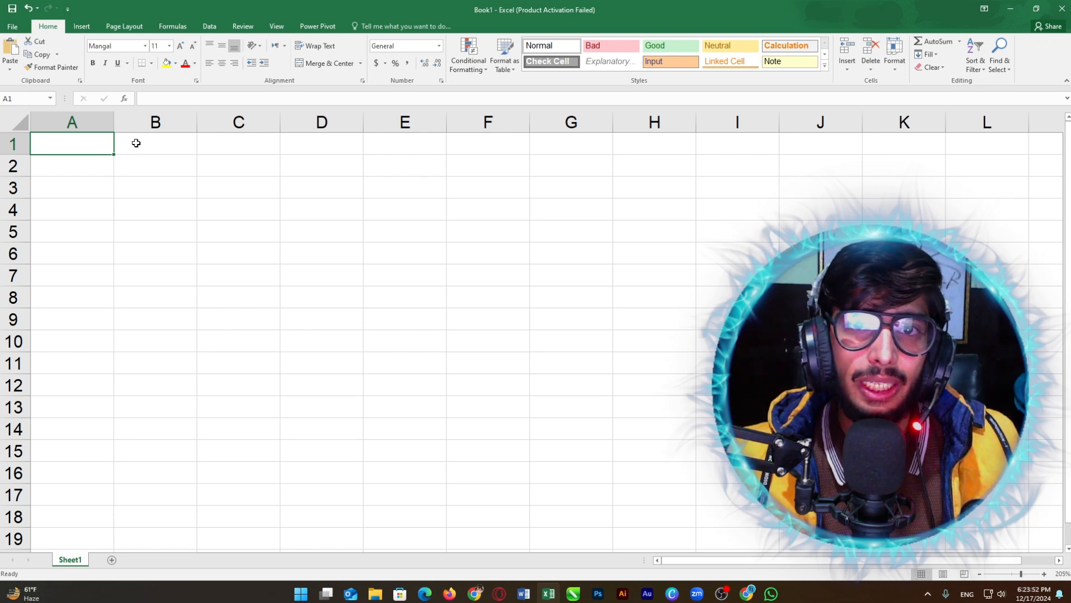
click(136, 145)
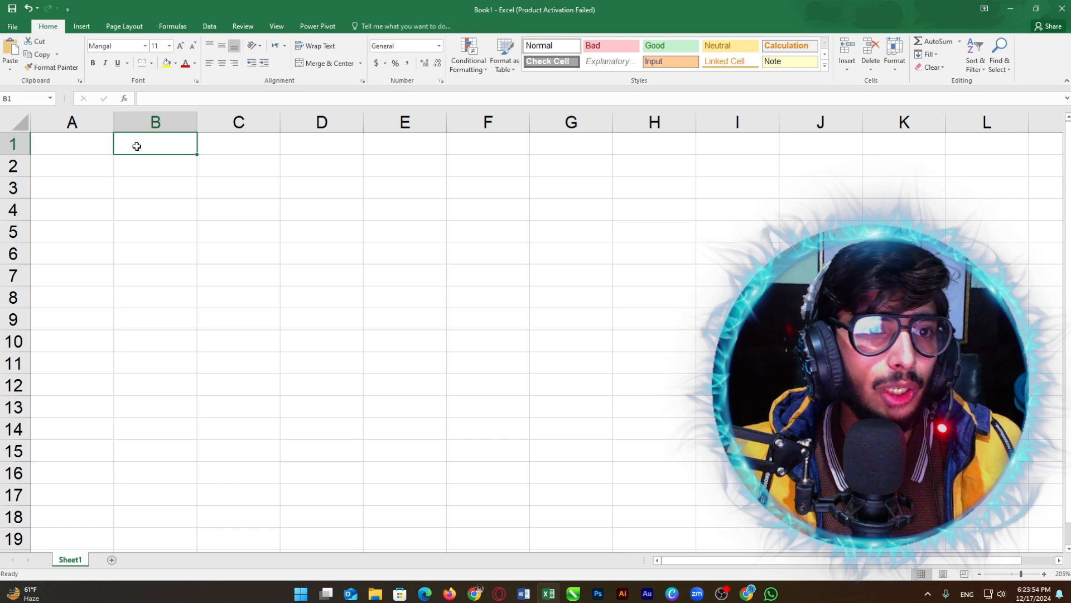
click(64, 150)
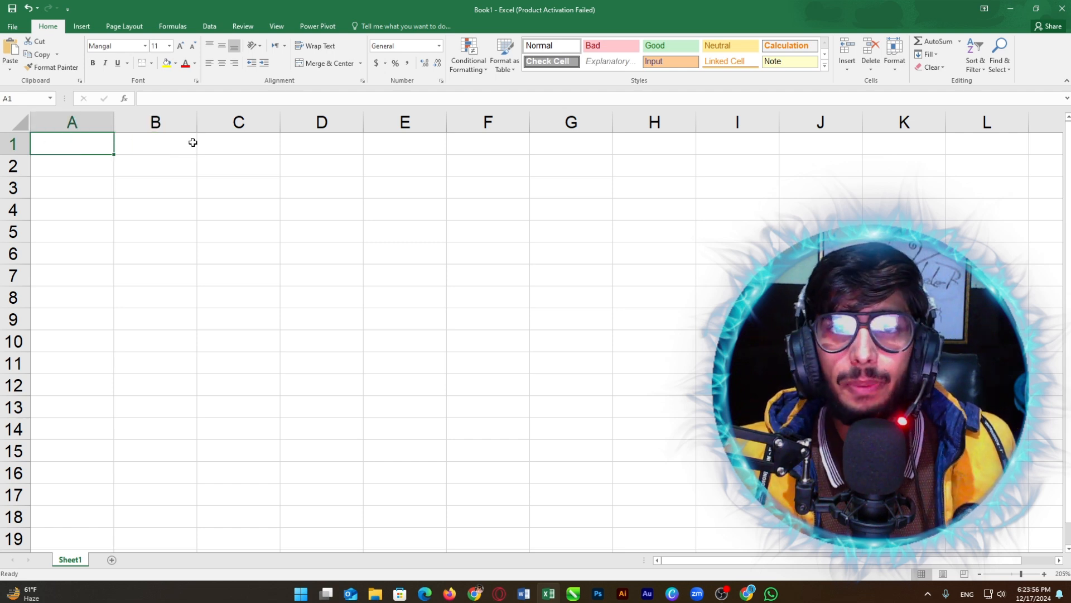
click(147, 139)
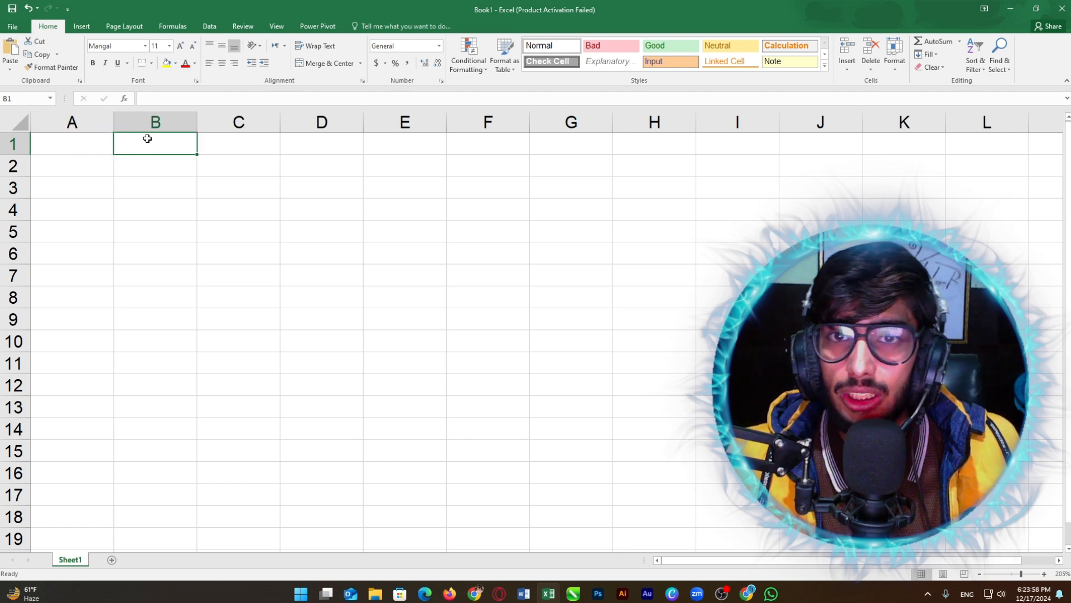
click(70, 144)
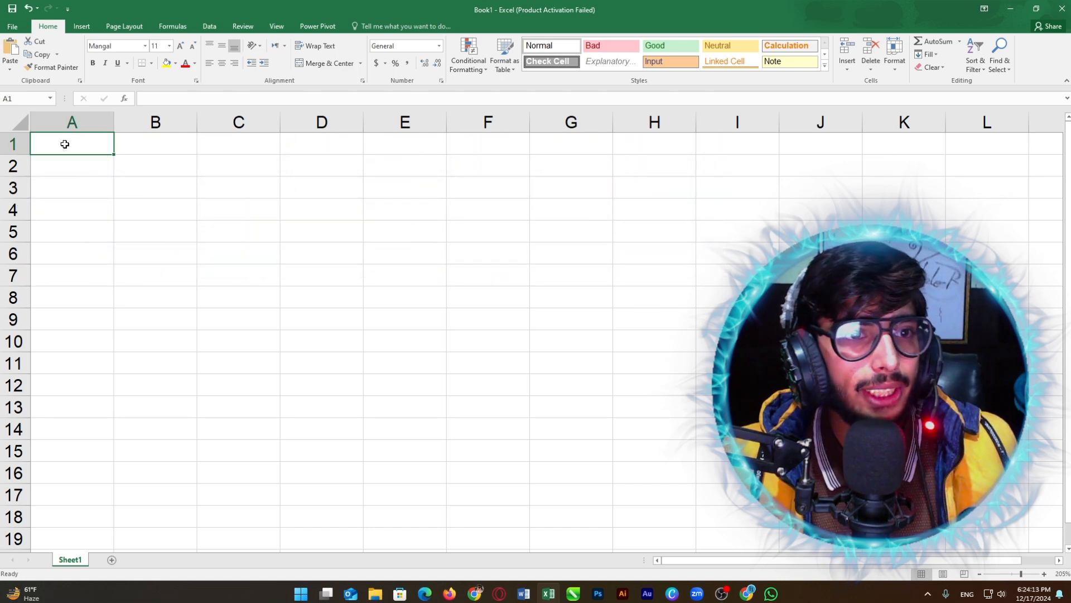
click(141, 139)
Step: Enter the column heading S.NO# in cell A1
click(65, 142)
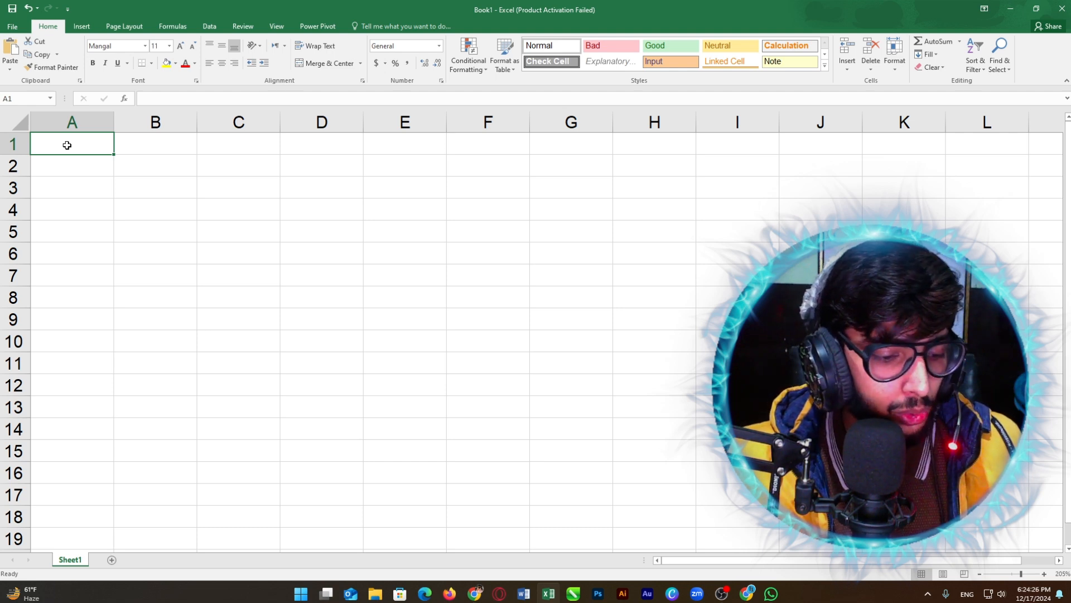
text(S.NO#)
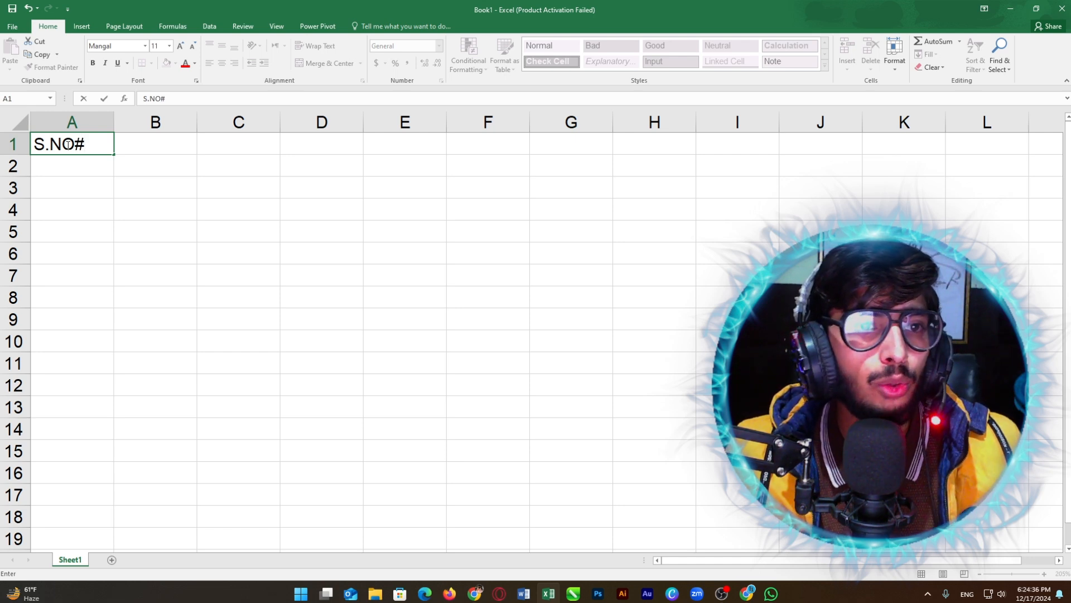
key(Right)
key(Left)
key(Down)
key(Right)
key(Up)
key(Left)
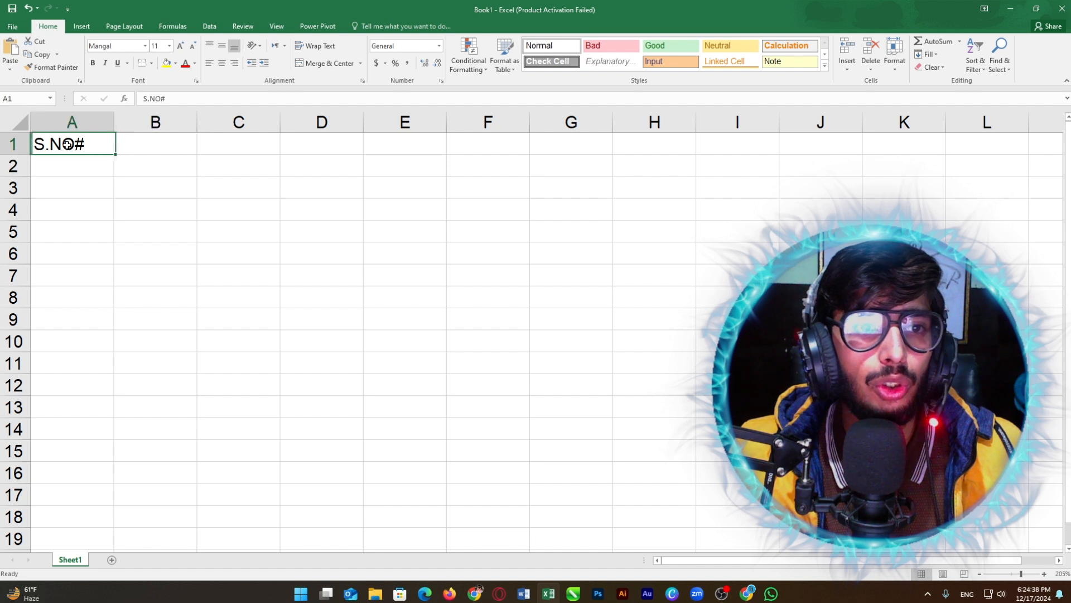
key(Down)
key(Right)
key(Up)
key(Left)
key(Down)
key(Right)
key(Up)
key(Left)
key(Down)
key(Right)
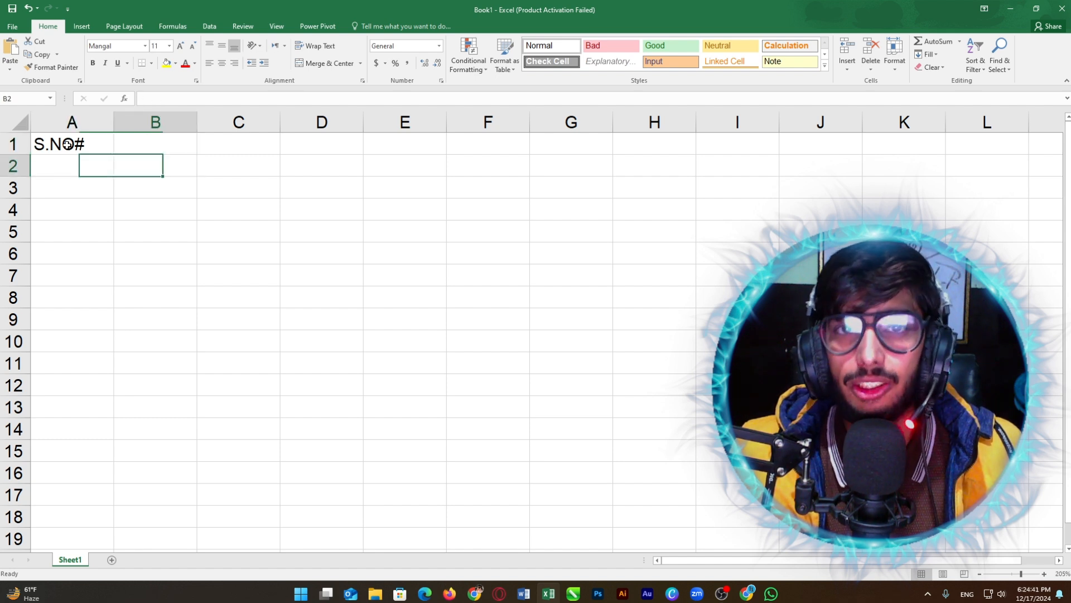
key(Up)
key(Left)
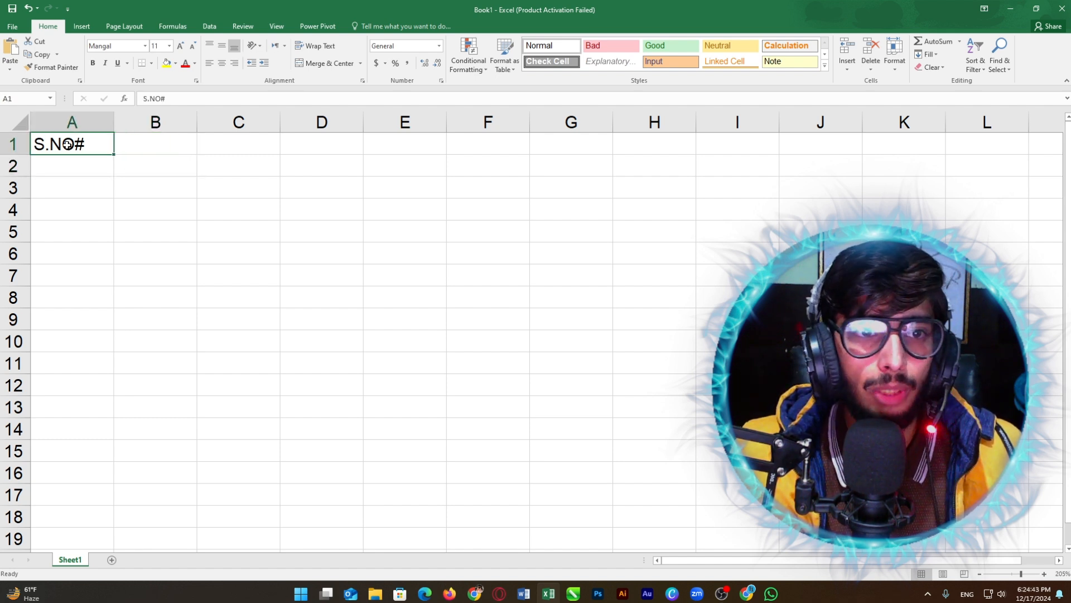
click(168, 141)
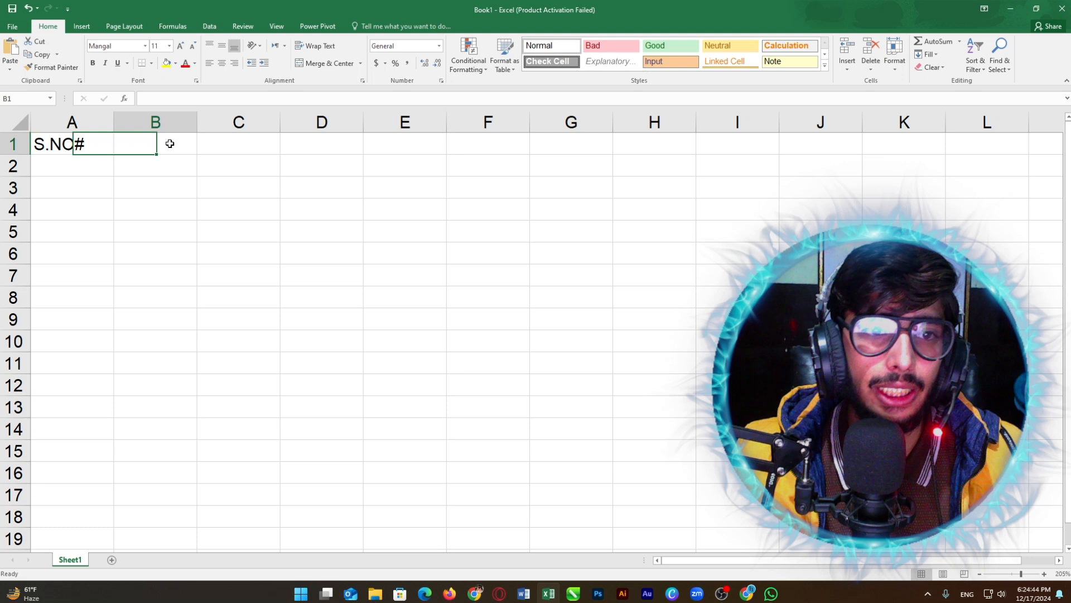
Step: Add the column headings First Name in cell B1 and Last Name in cell C1
click(77, 146)
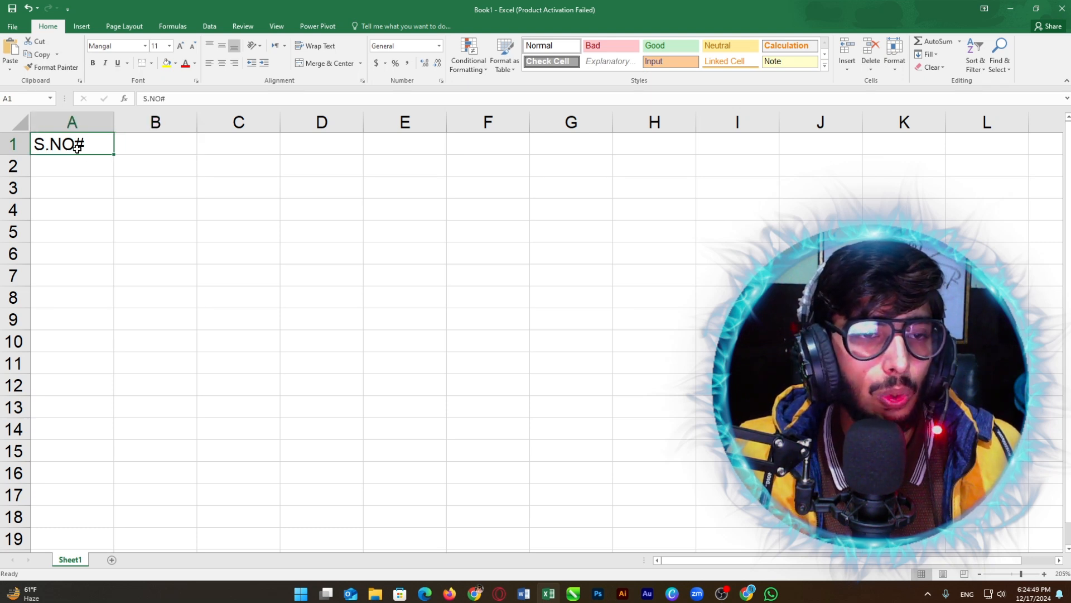
key(Right)
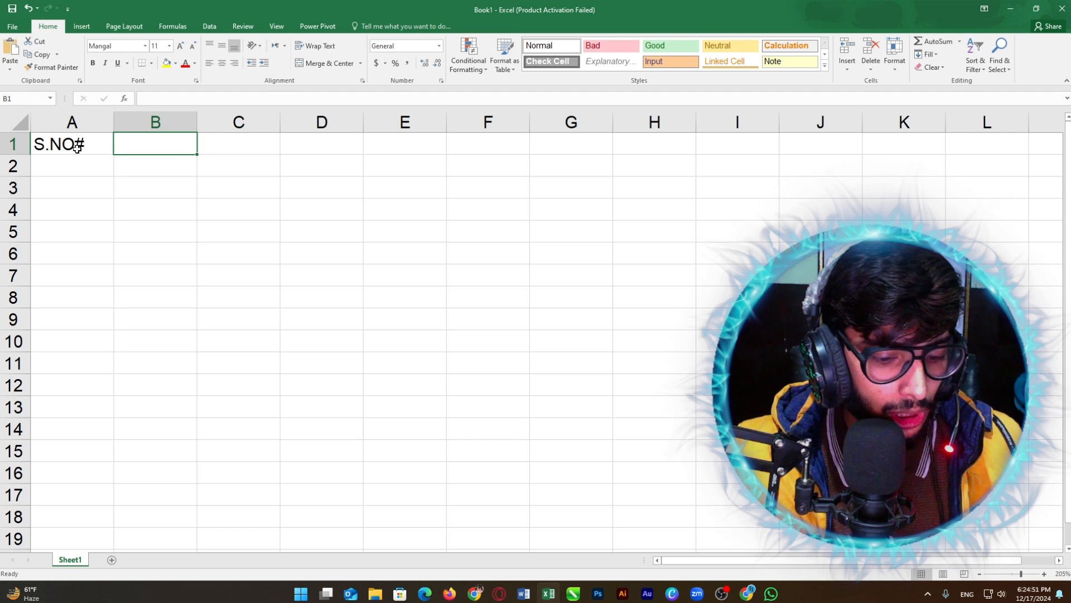
text(First Name)
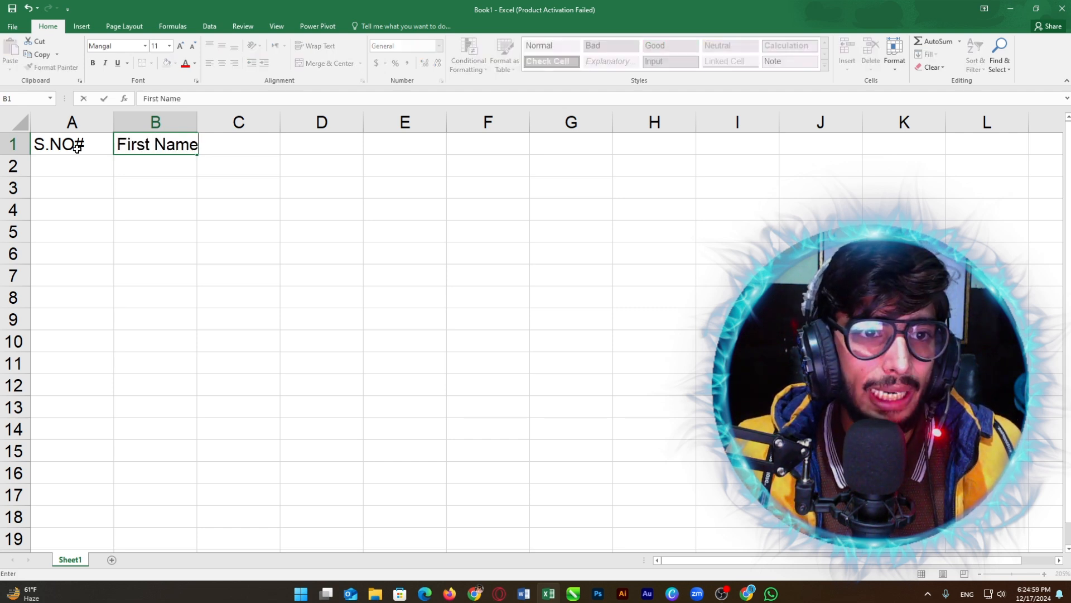
key(Right)
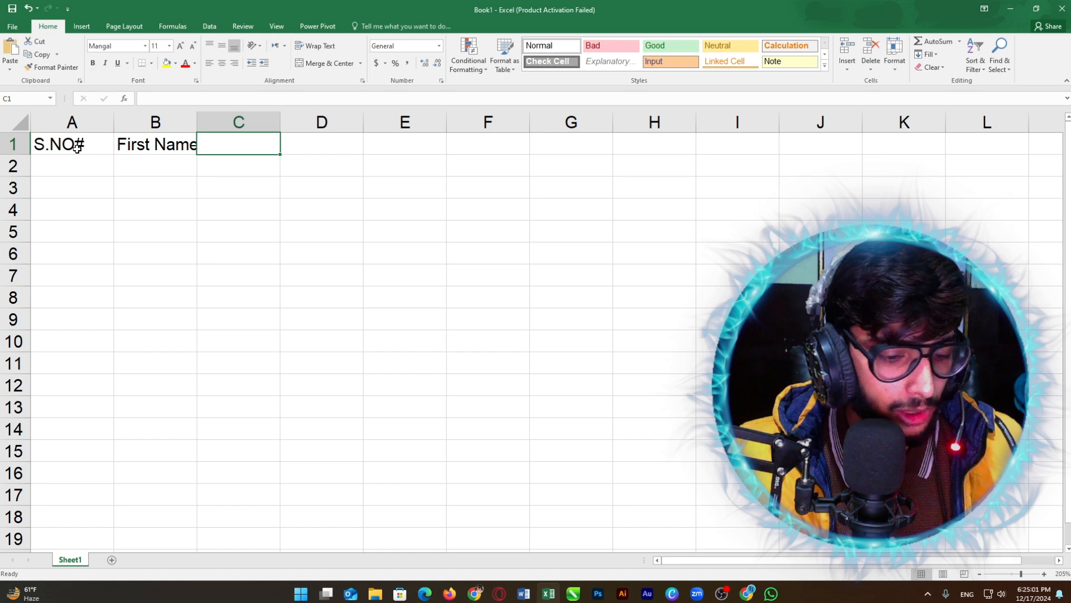
text(Last Name)
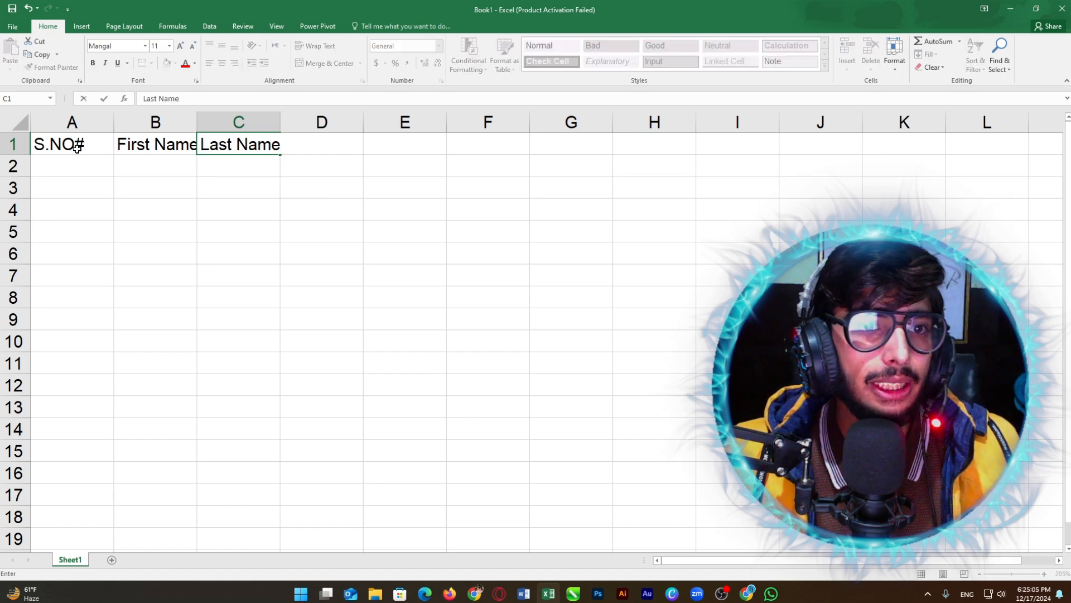
key(Right)
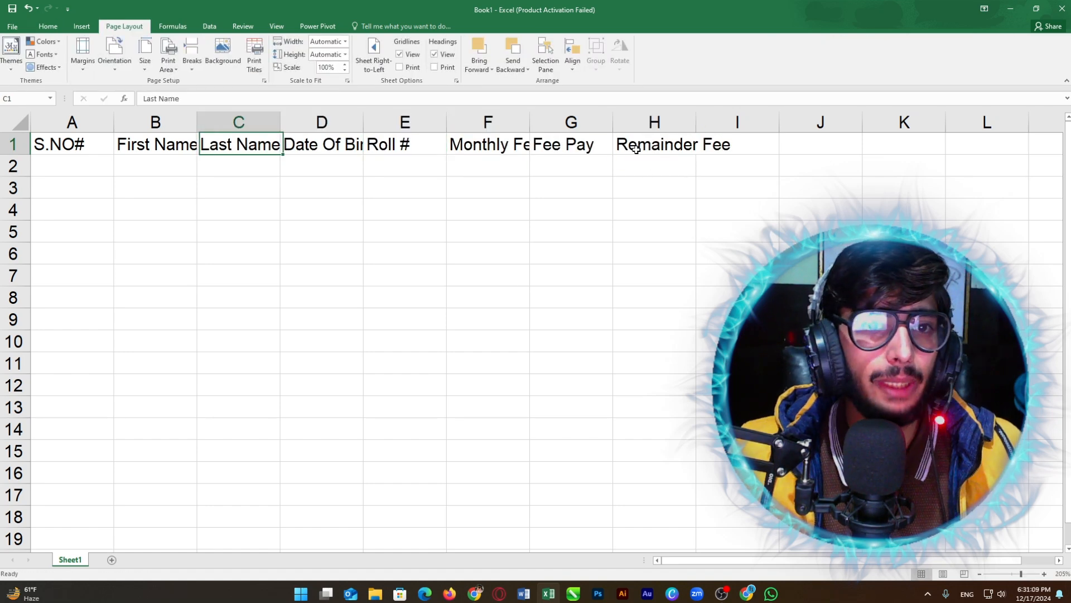
click(154, 144)
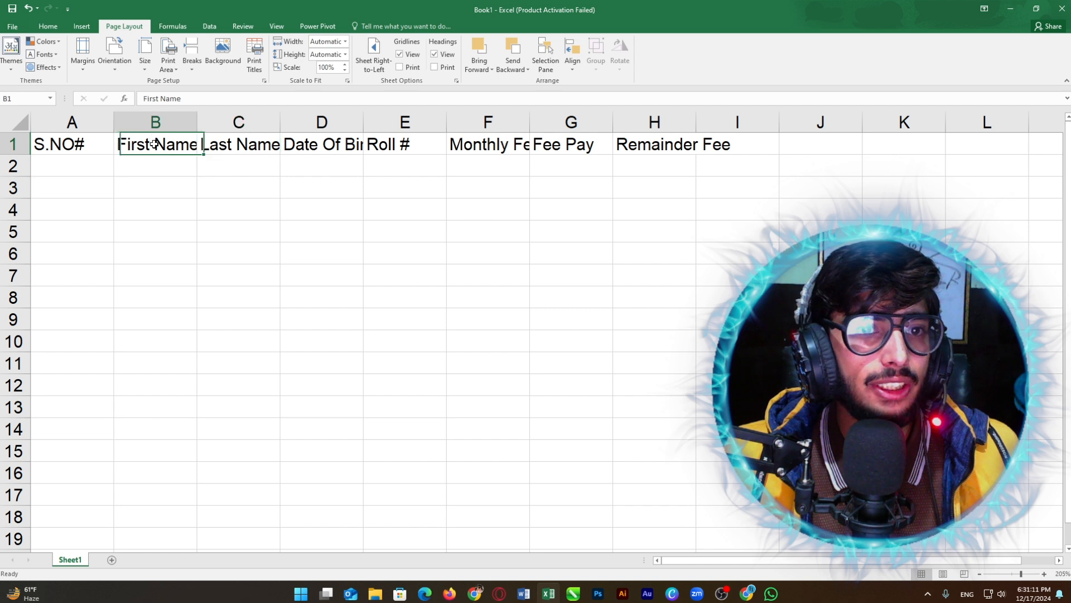
click(231, 144)
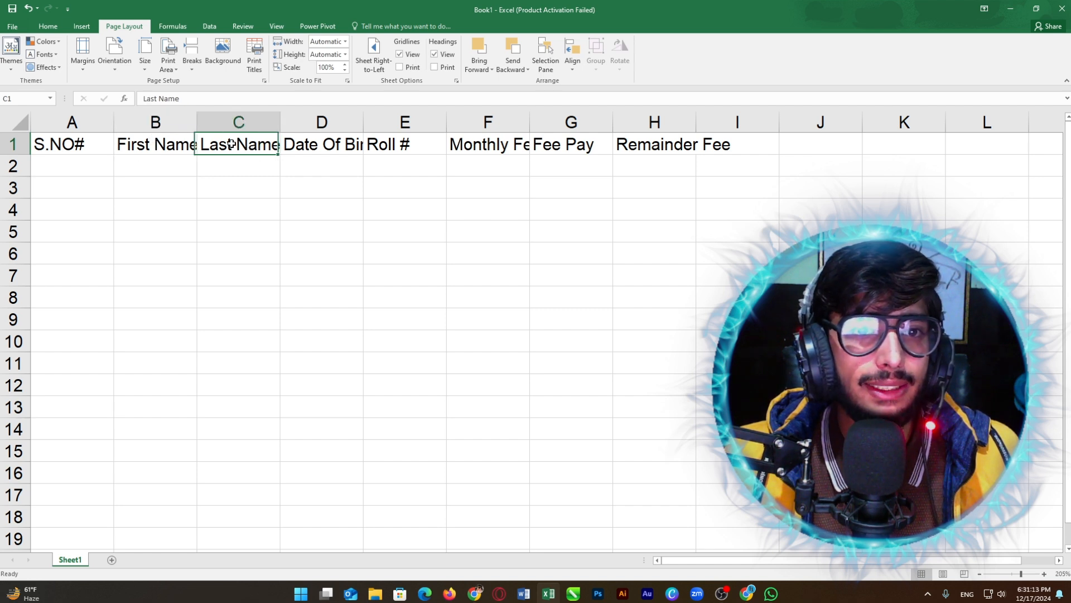
click(312, 148)
click(486, 146)
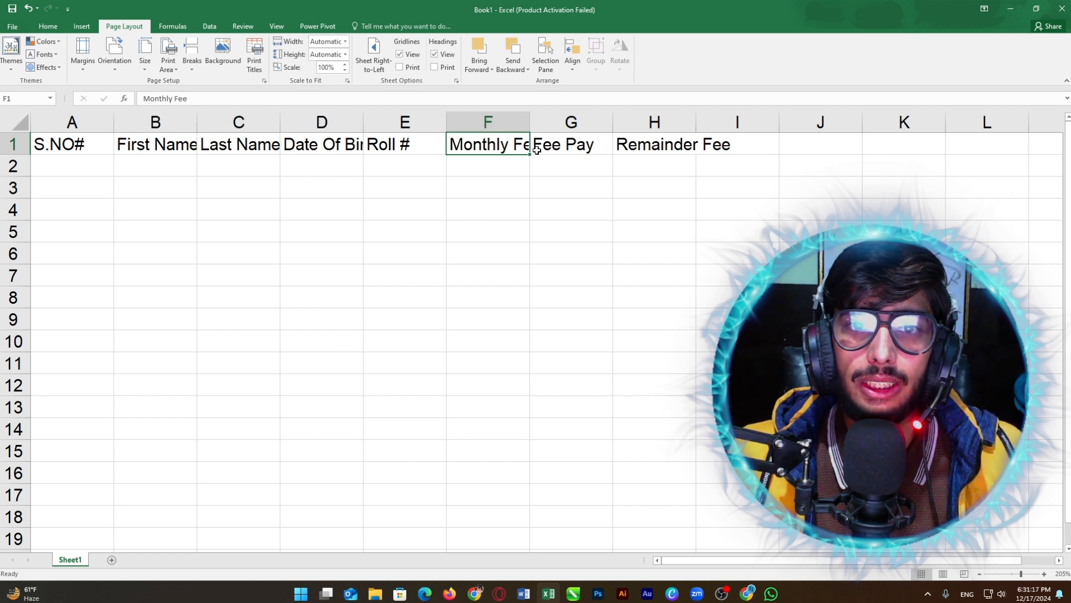
click(775, 152)
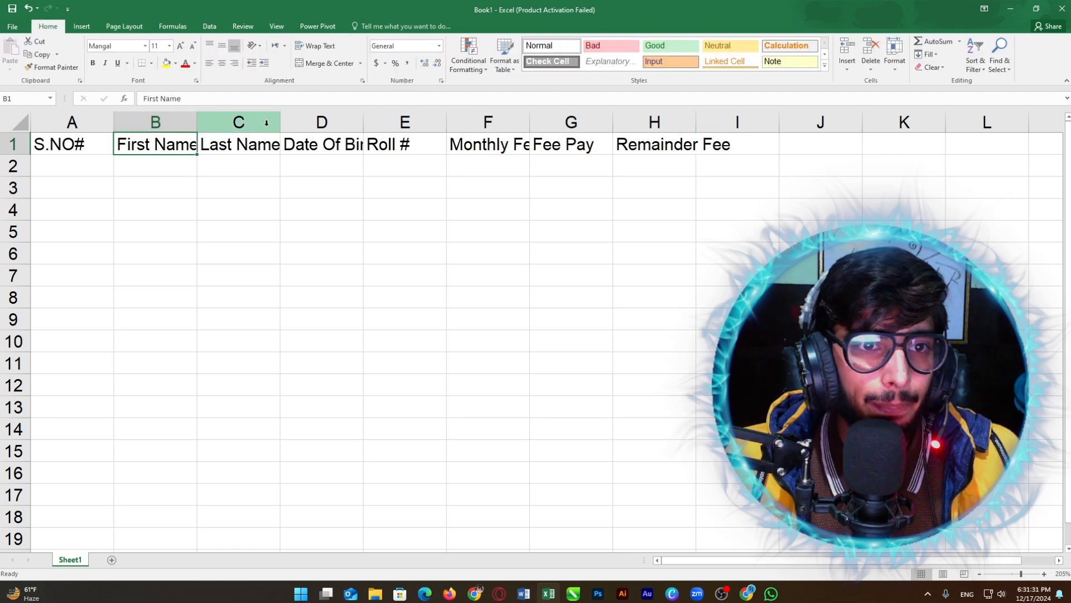
click(205, 157)
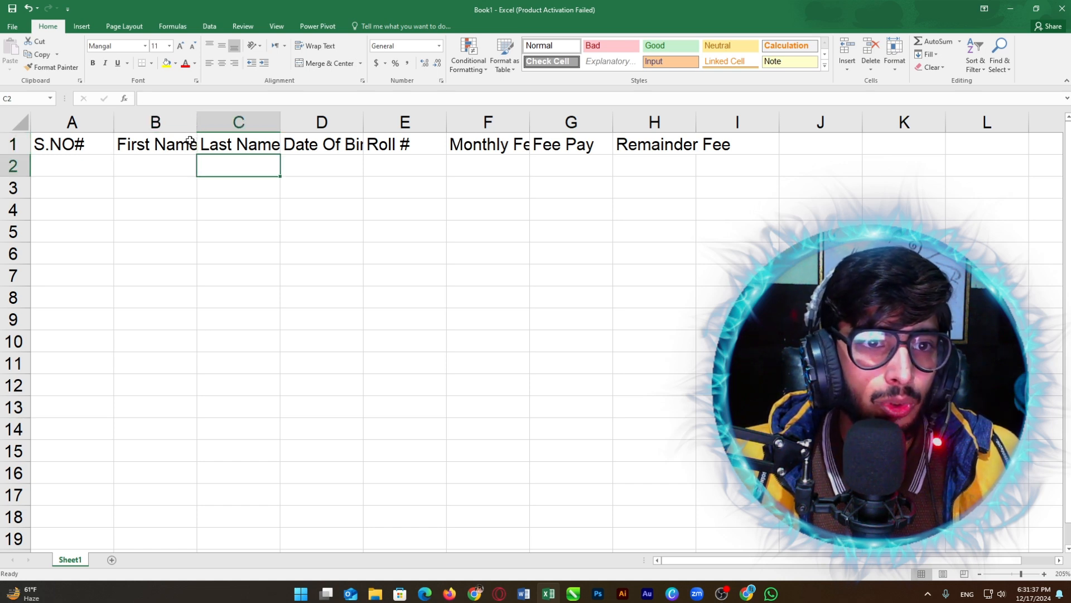
Step: Auto-fit the widths of columns B, C, D, F and H to their row 1 headings
click(189, 143)
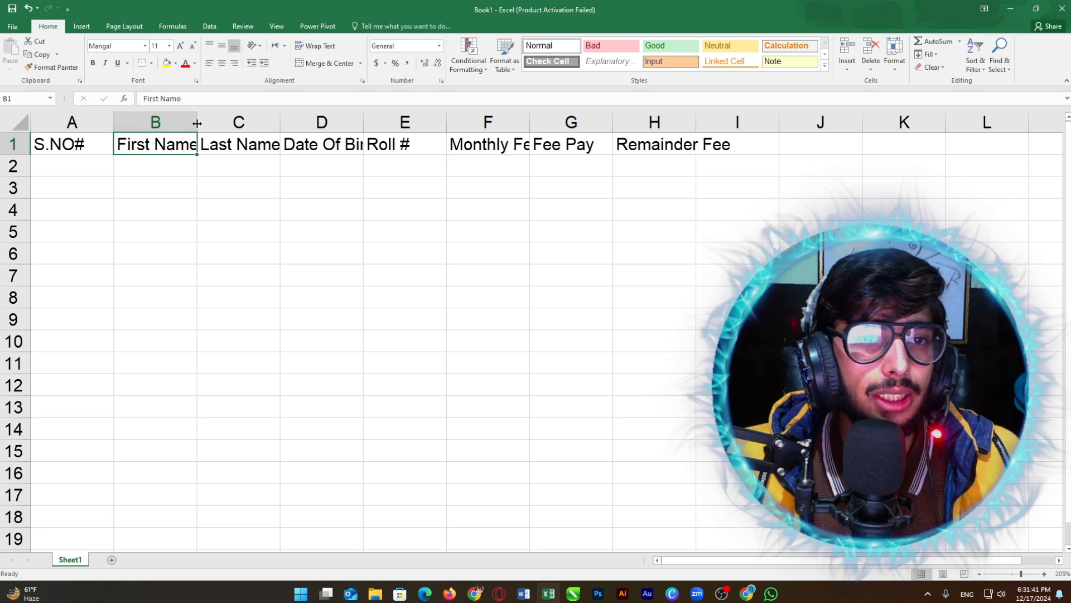
double_click(197, 122)
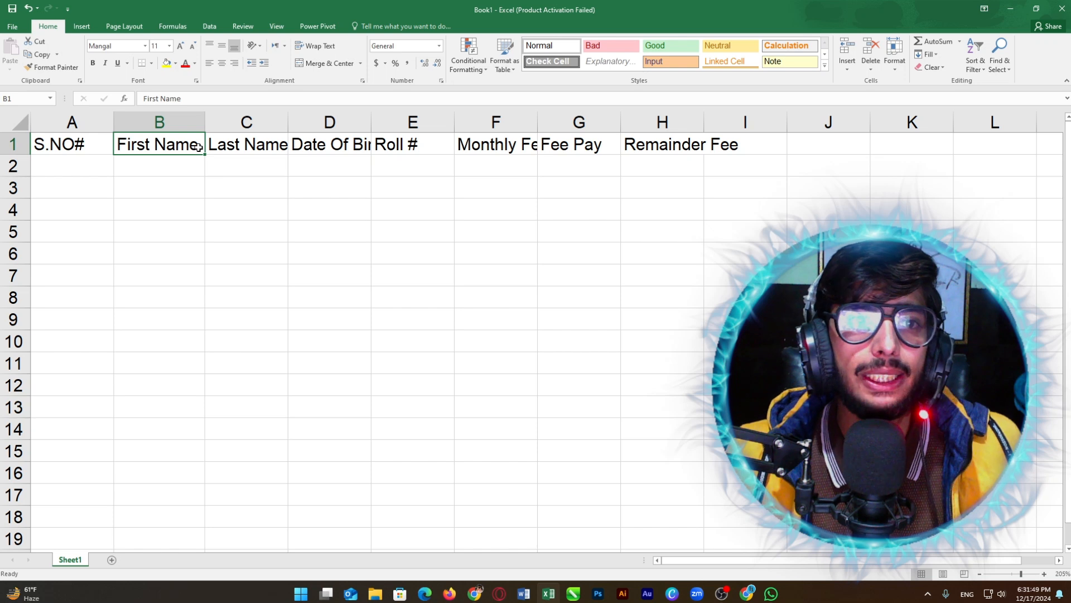
double_click(287, 124)
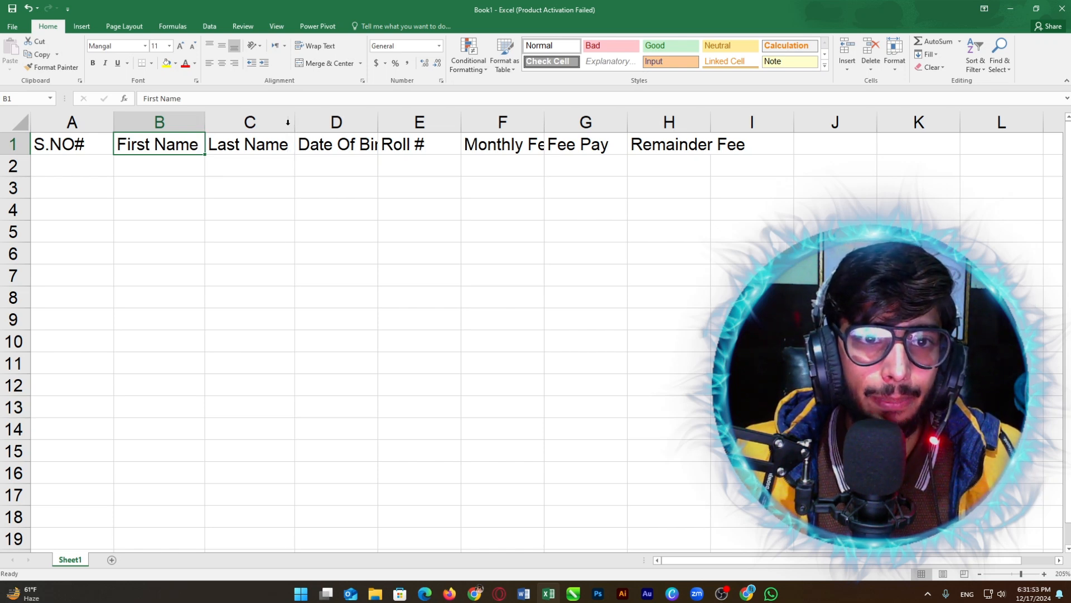
double_click(378, 120)
double_click(566, 120)
double_click(750, 120)
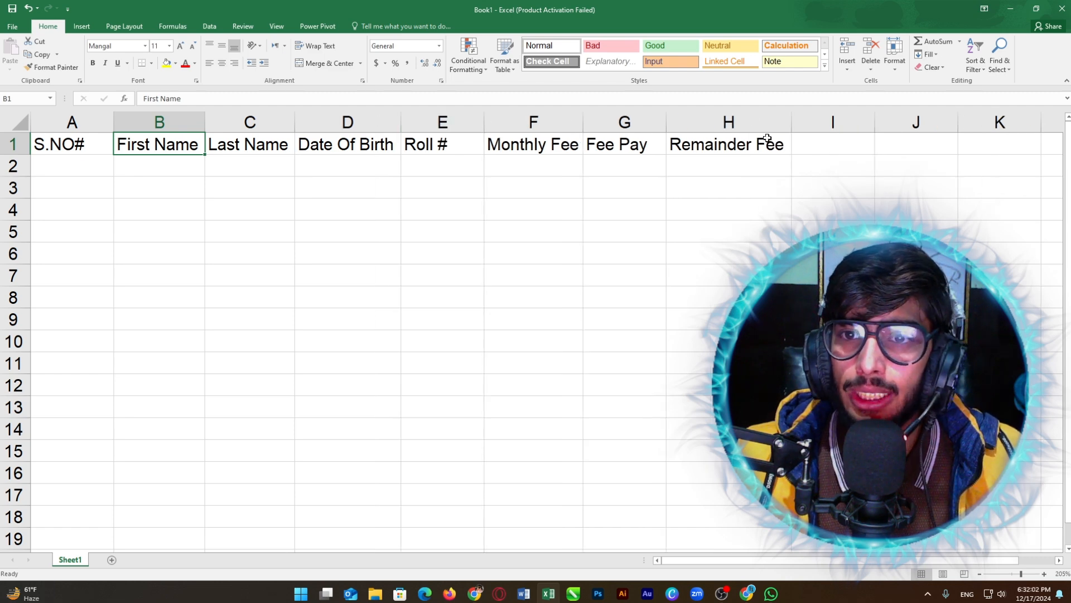
click(729, 122)
click(442, 122)
click(250, 123)
click(168, 122)
click(72, 144)
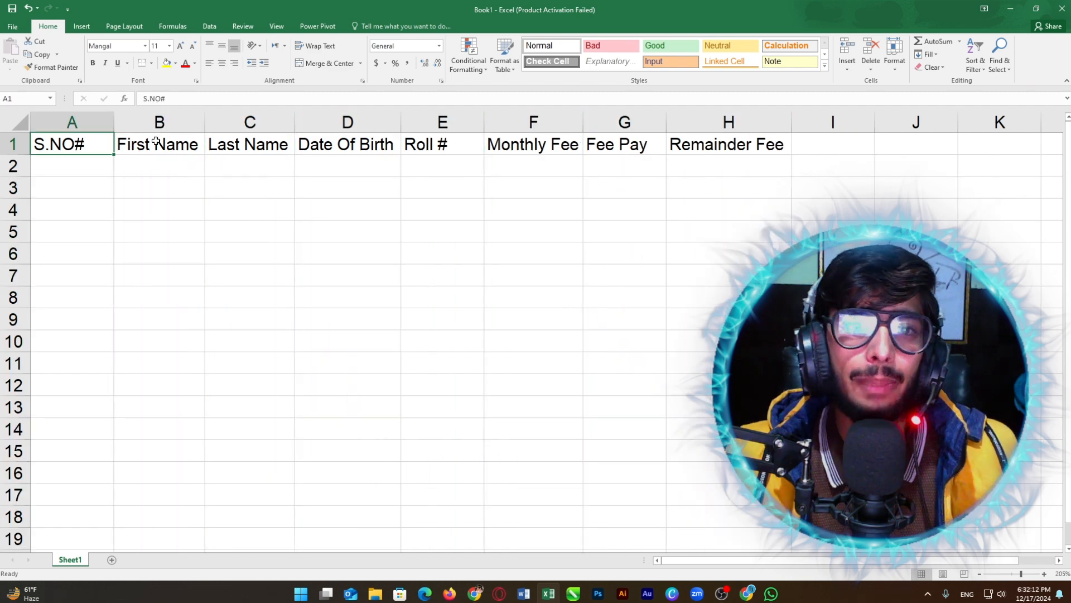
click(533, 144)
click(347, 144)
Step: Enter the serial numbers 1 in cell A2 and 2 in cell A3, and select both cells
click(74, 162)
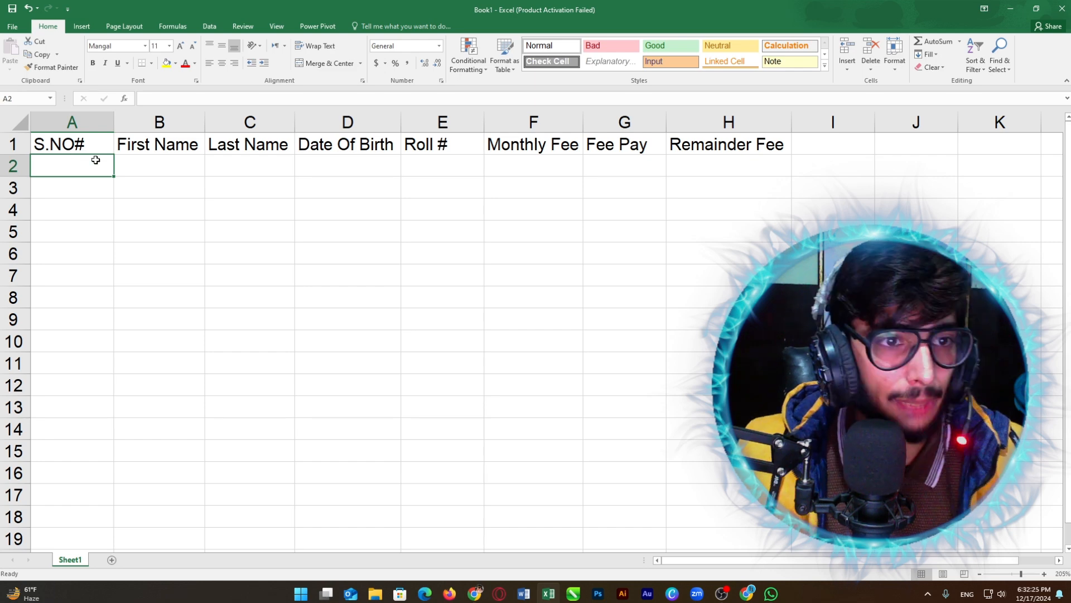
text(1)
key(Return)
text(2)
key(Tab)
key(Left)
drag(91, 162, 93, 188)
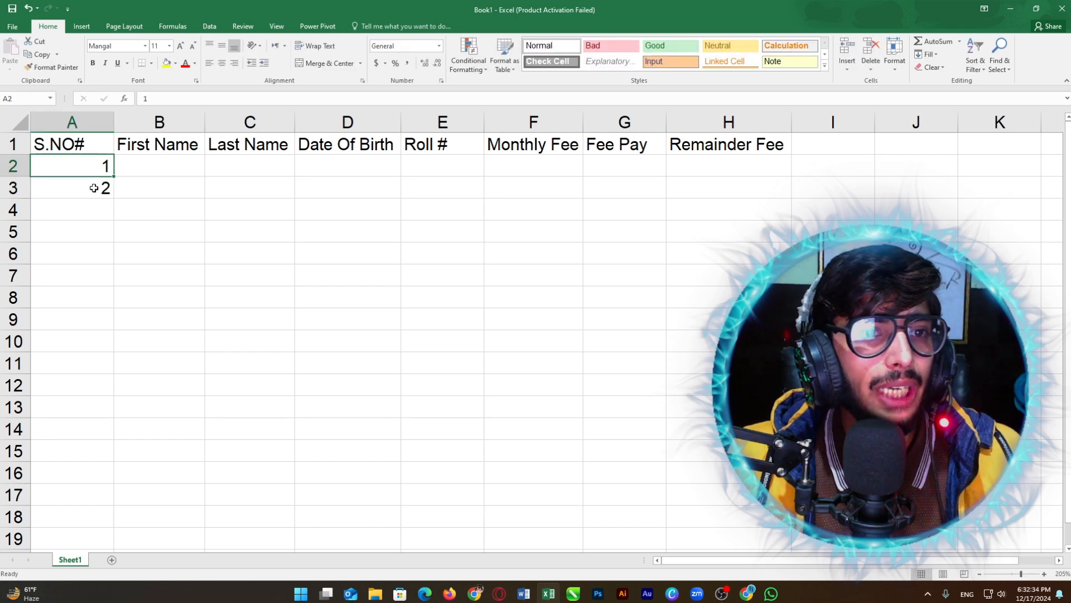
Step: Extend the serial number series from cells A2:A3 down column A to 10 in cell A11
click(76, 194)
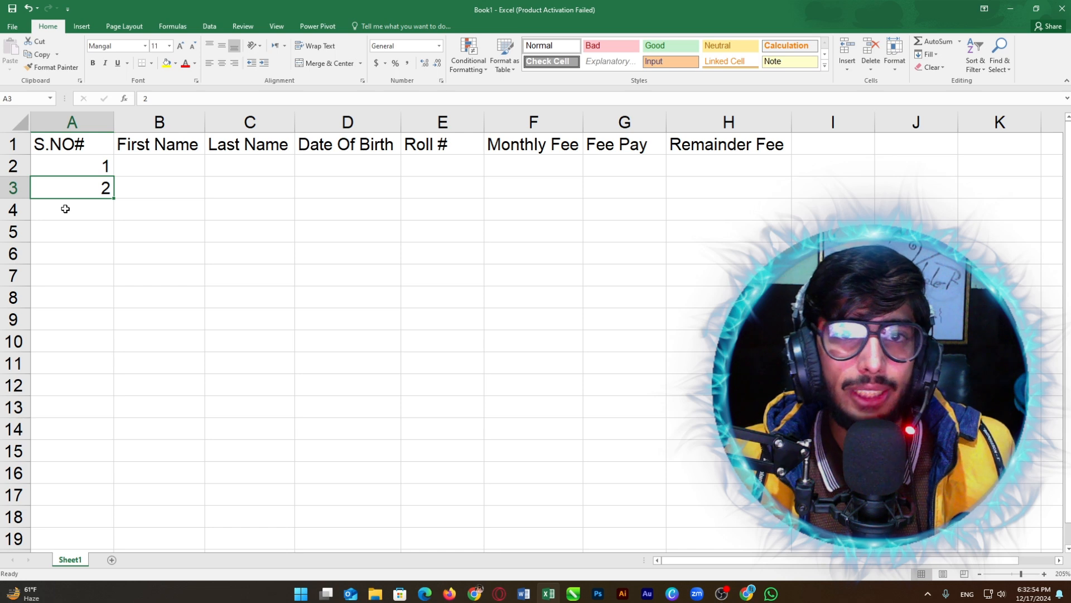
click(106, 164)
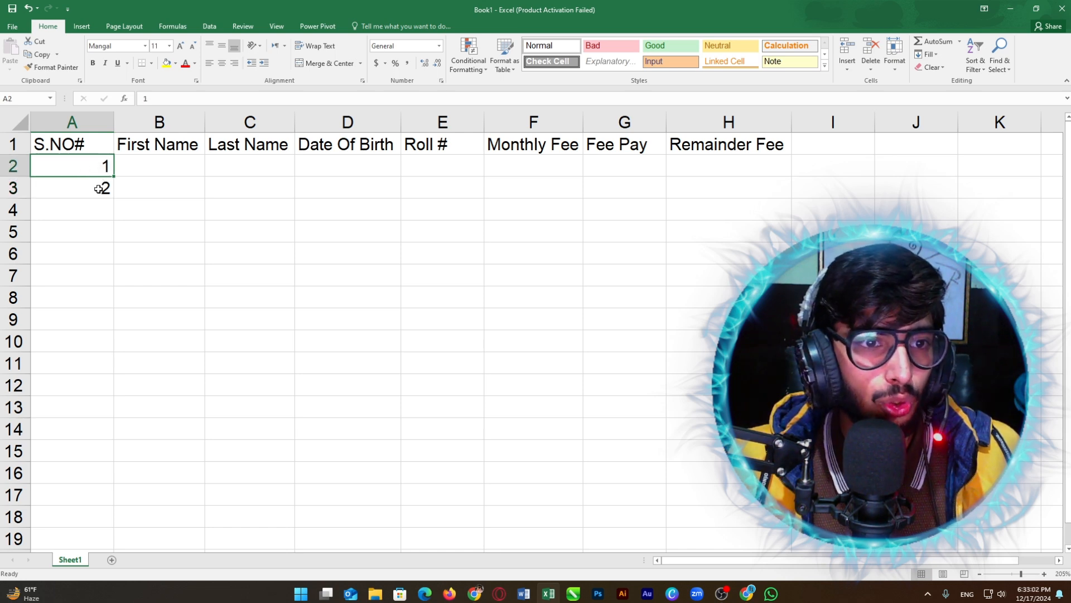
shift+click(98, 191)
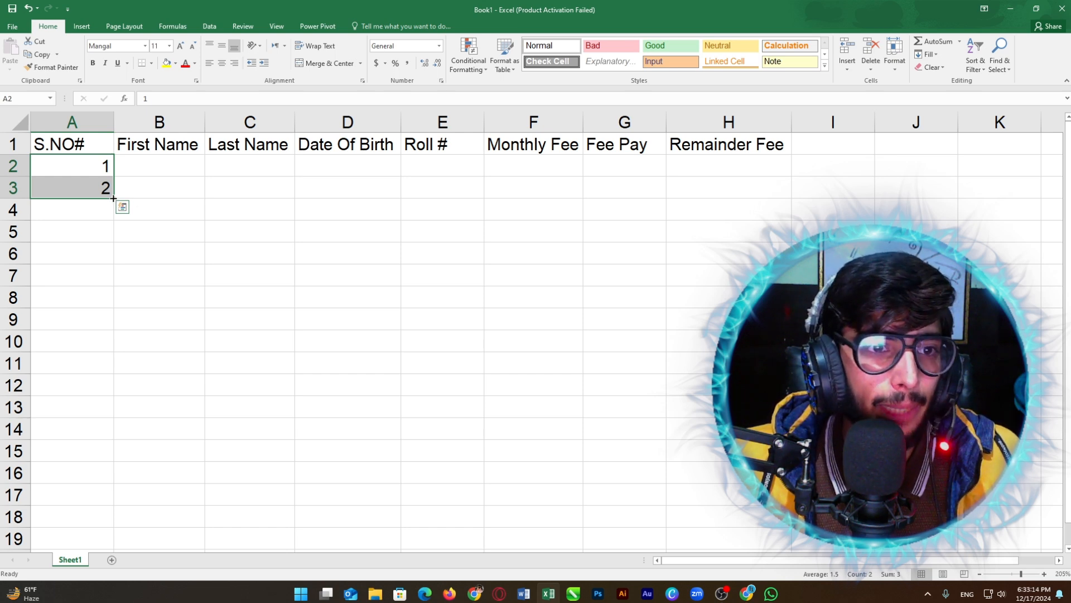
drag(114, 198, 94, 352)
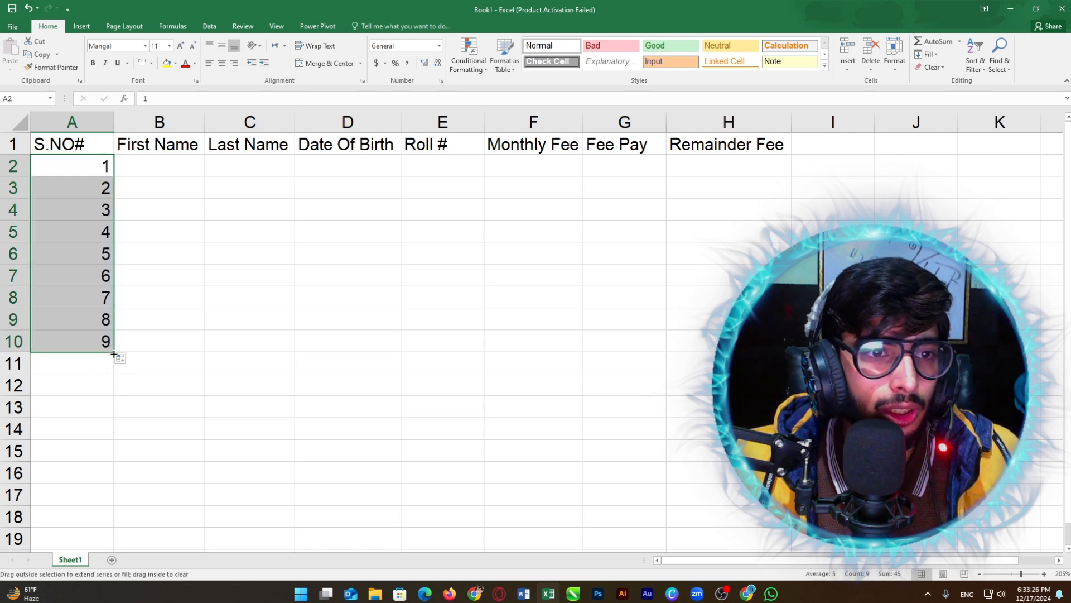
drag(114, 351, 111, 373)
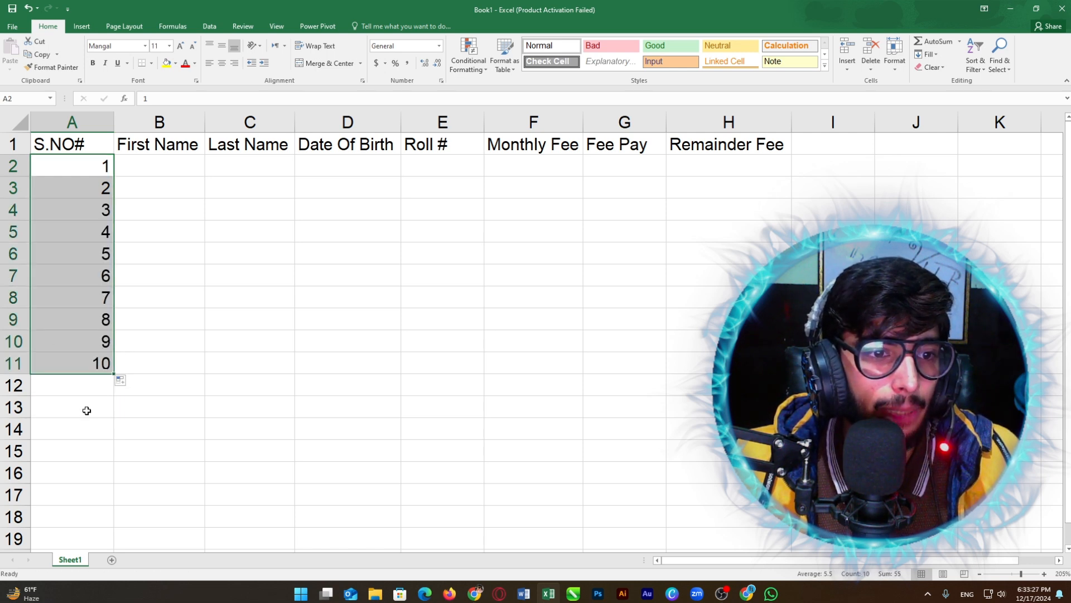
click(72, 246)
click(79, 170)
click(76, 340)
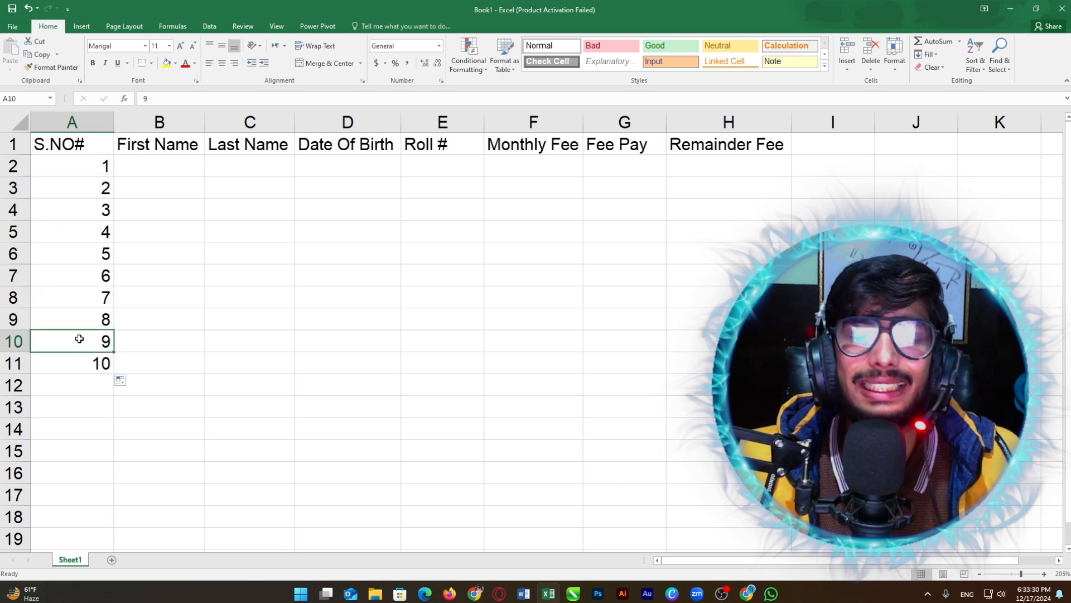
click(104, 368)
Step: Undo both series fills in column A
key(ctrl+z)
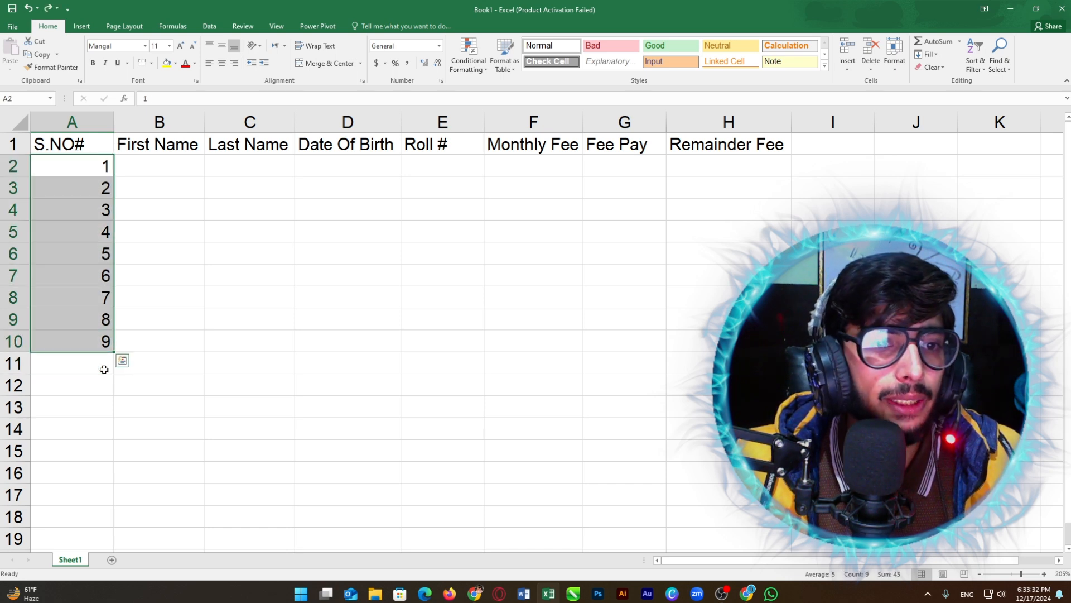
key(ctrl+z)
key(Right)
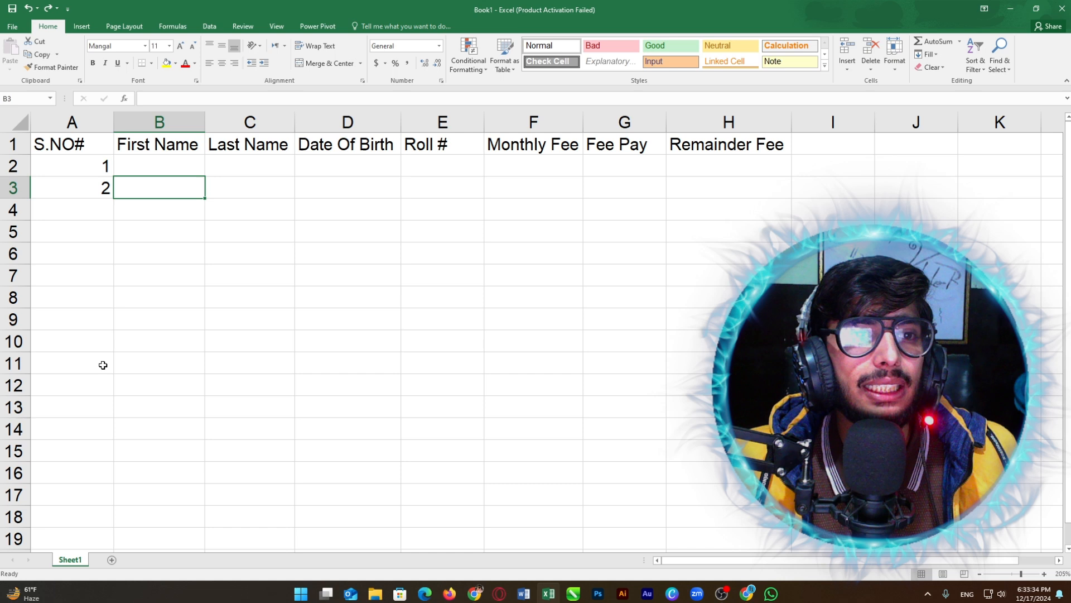
Step: Try filling column A down to row 12 from cell A2 alone, and undo that fill
click(86, 187)
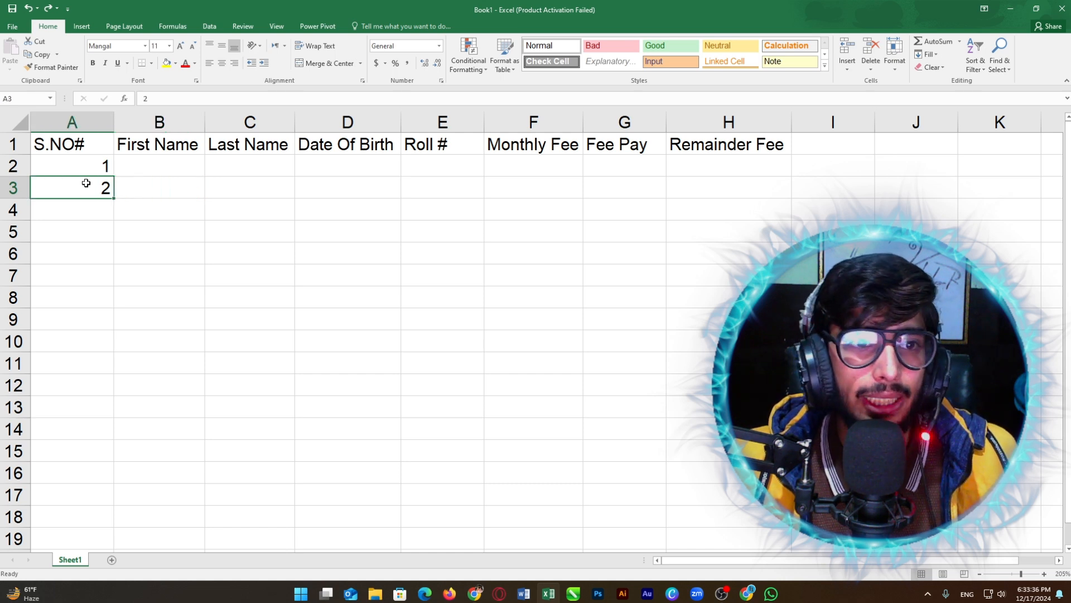
click(85, 170)
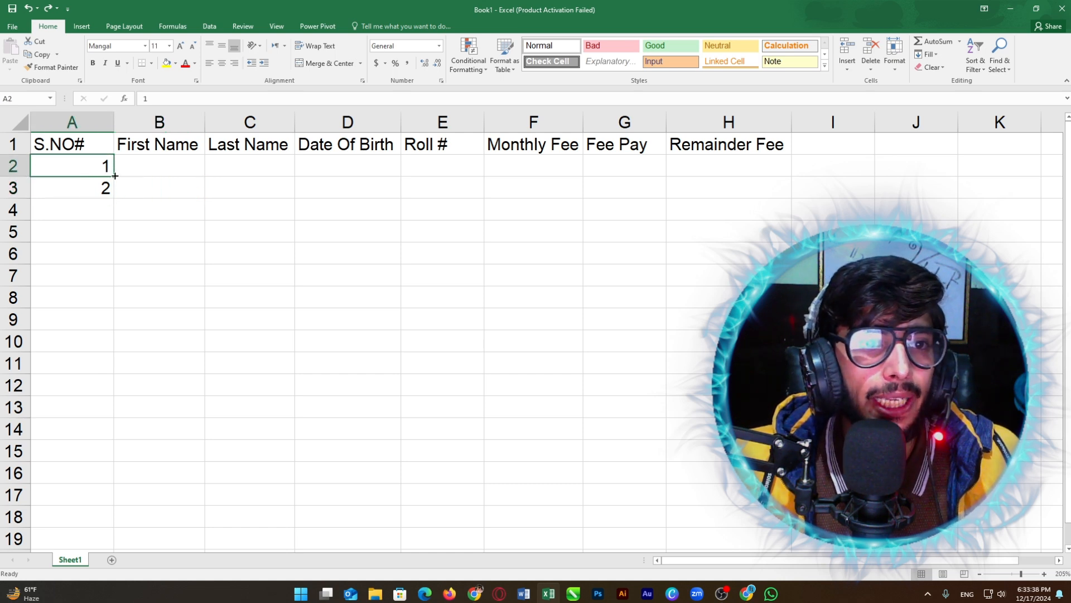
drag(115, 175, 106, 390)
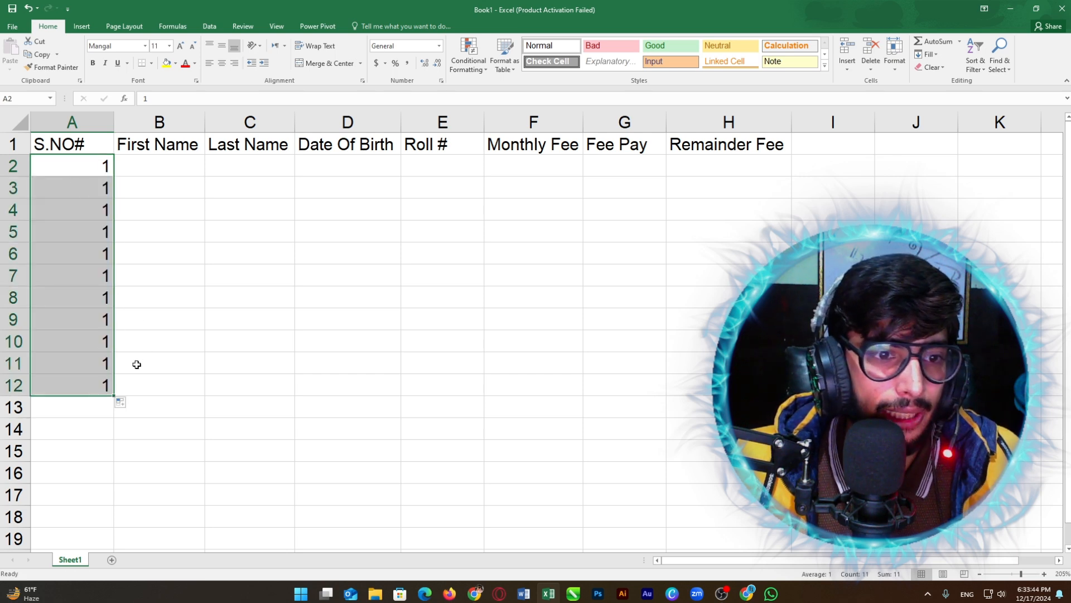
key(ctrl+z)
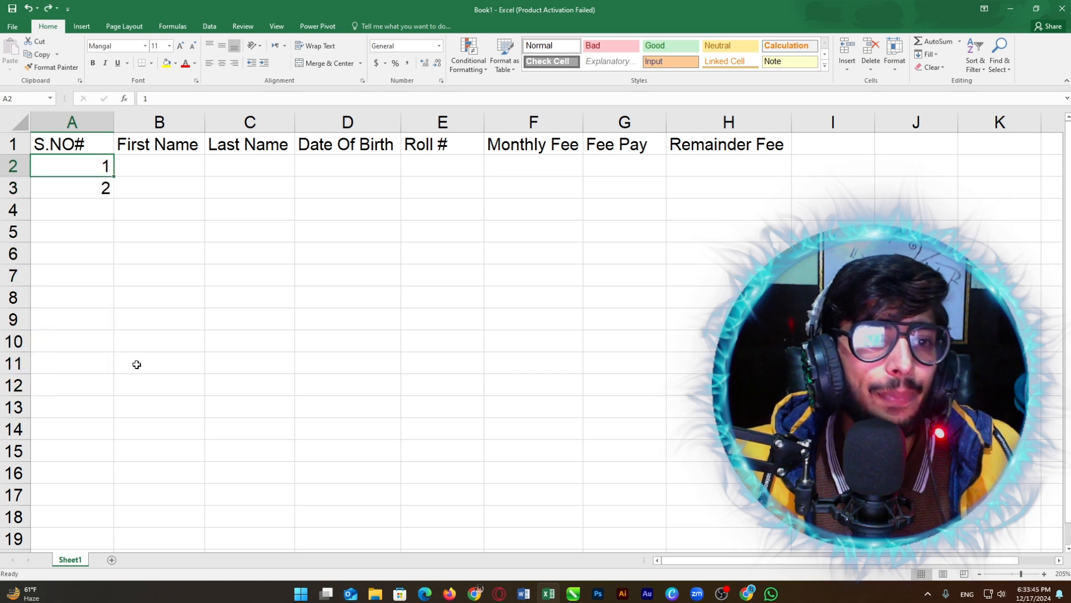
Step: Enter 50 in cell A2 and 51 in cell A3, and extend the series down to 59 in cell A11
drag(93, 165, 100, 186)
click(100, 172)
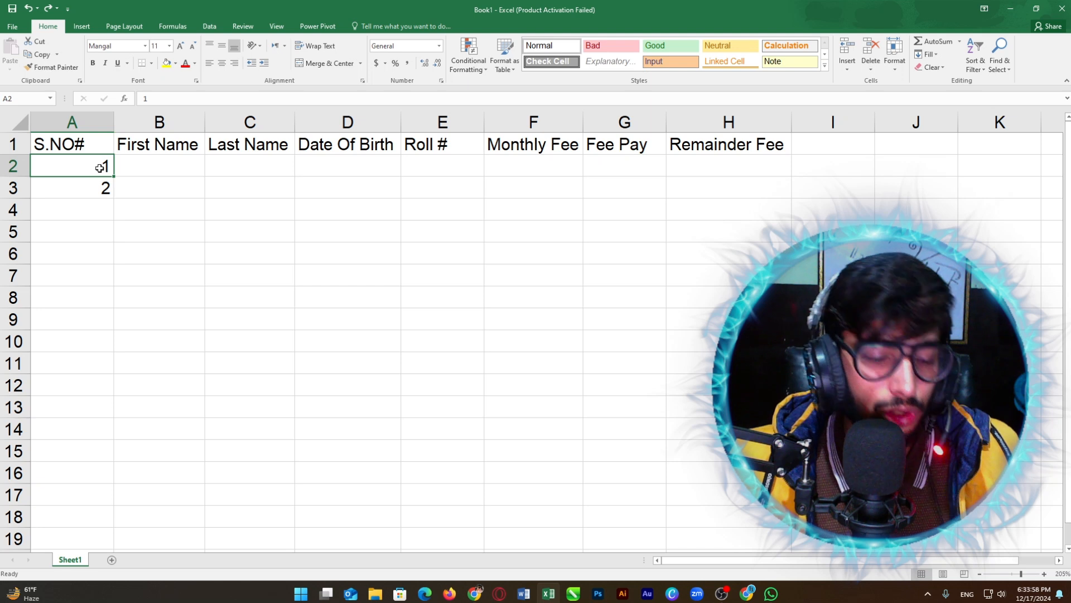
text(50)
key(Return)
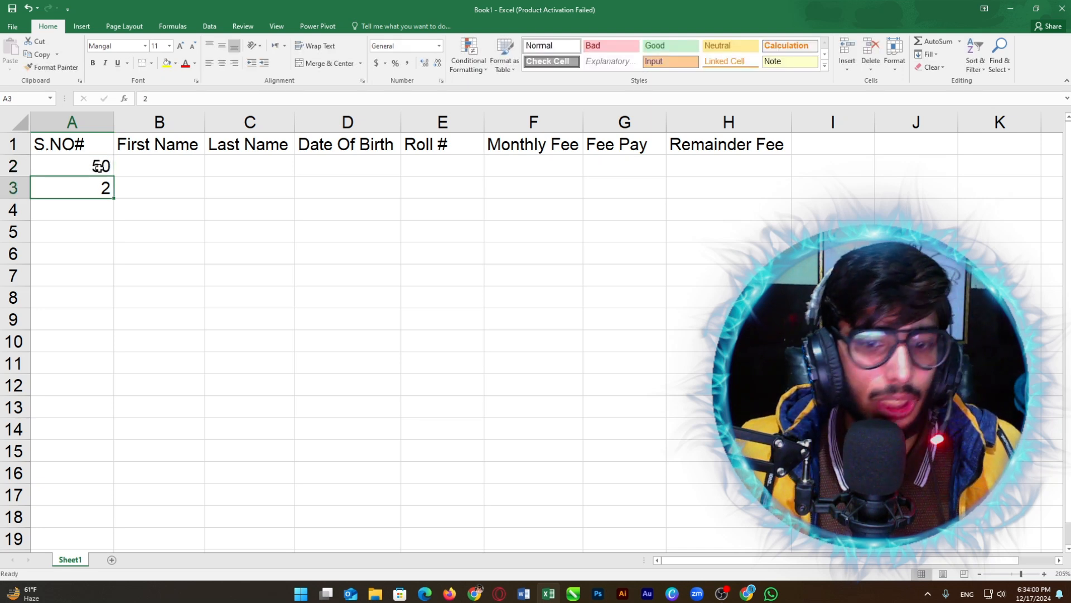
text(51)
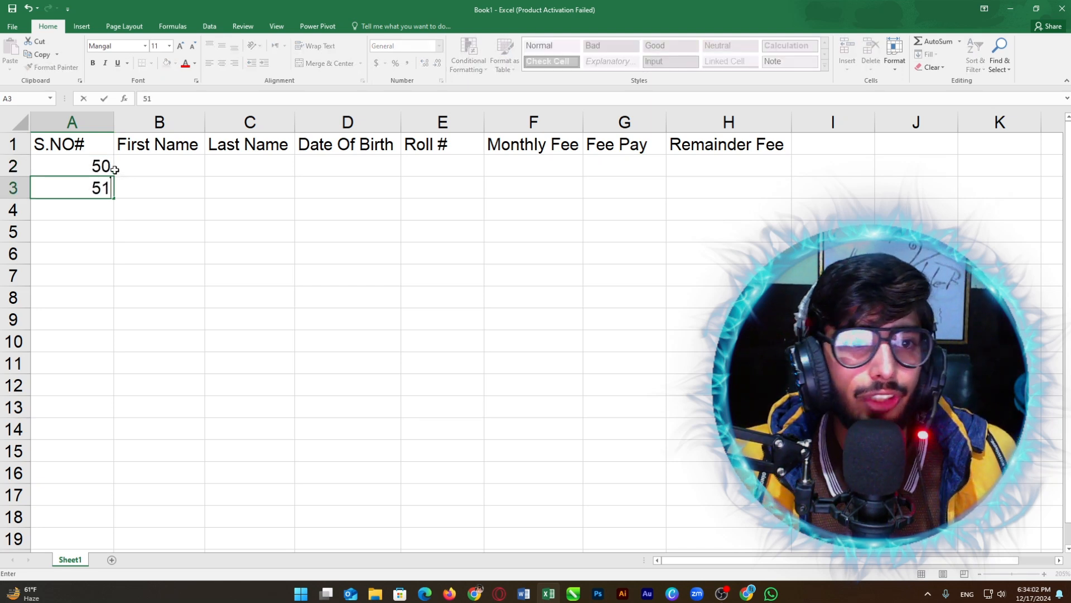
drag(115, 166, 112, 366)
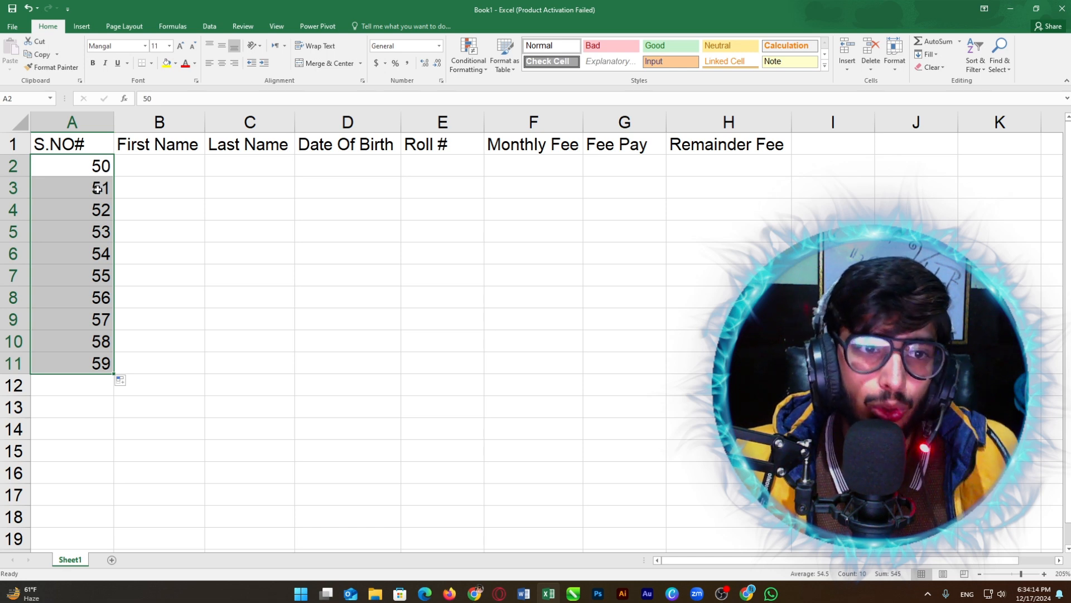
Step: Undo the series fill and the number entries in cells A2 and A3
key(ctrl+z)
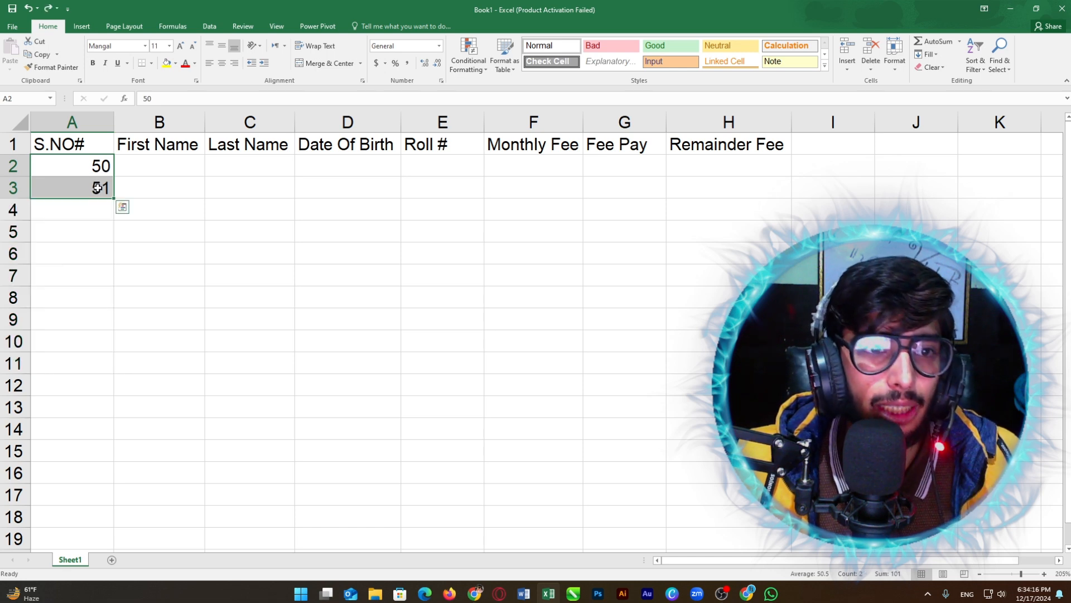
key(ctrl+z)
key(ctrl+z)
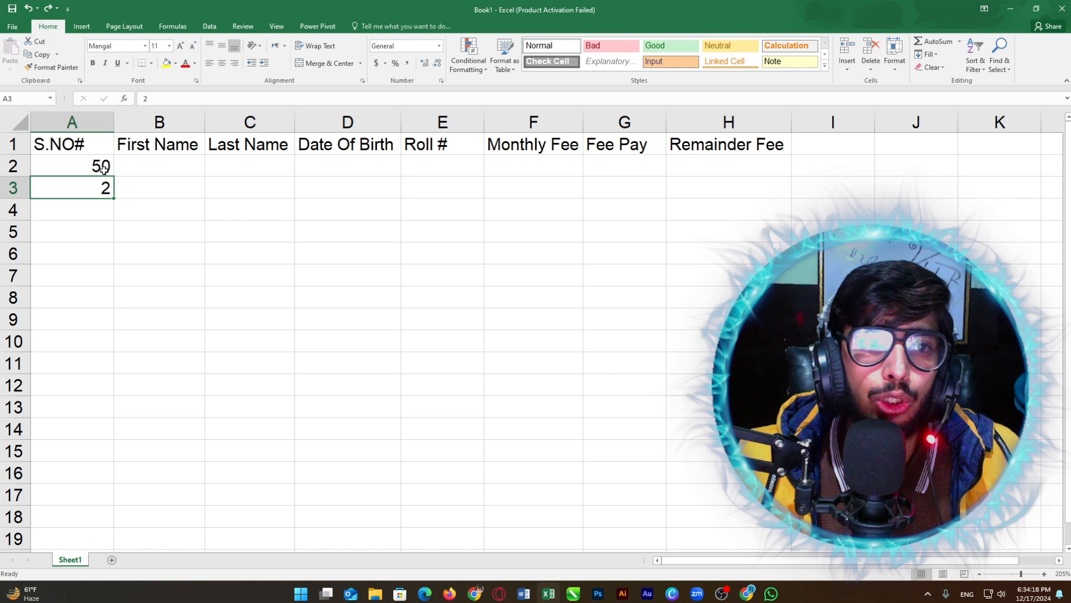
key(ctrl+z)
key(ctrl+z)
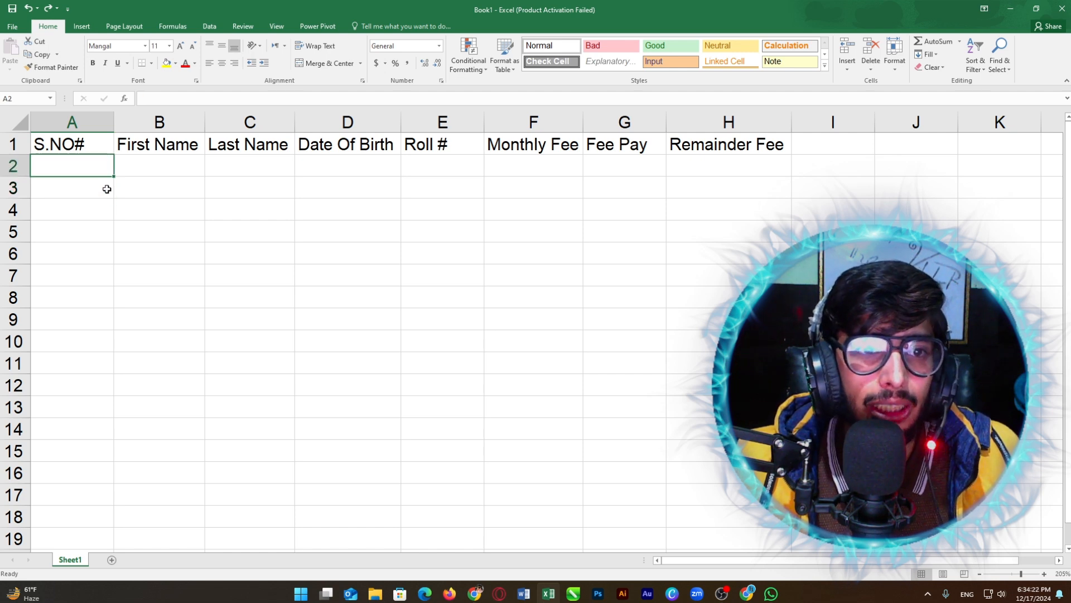
Step: Enter 1 in cell A2 and 2 in cell A3, and extend the serial number series down column A
text(1)
key(Return)
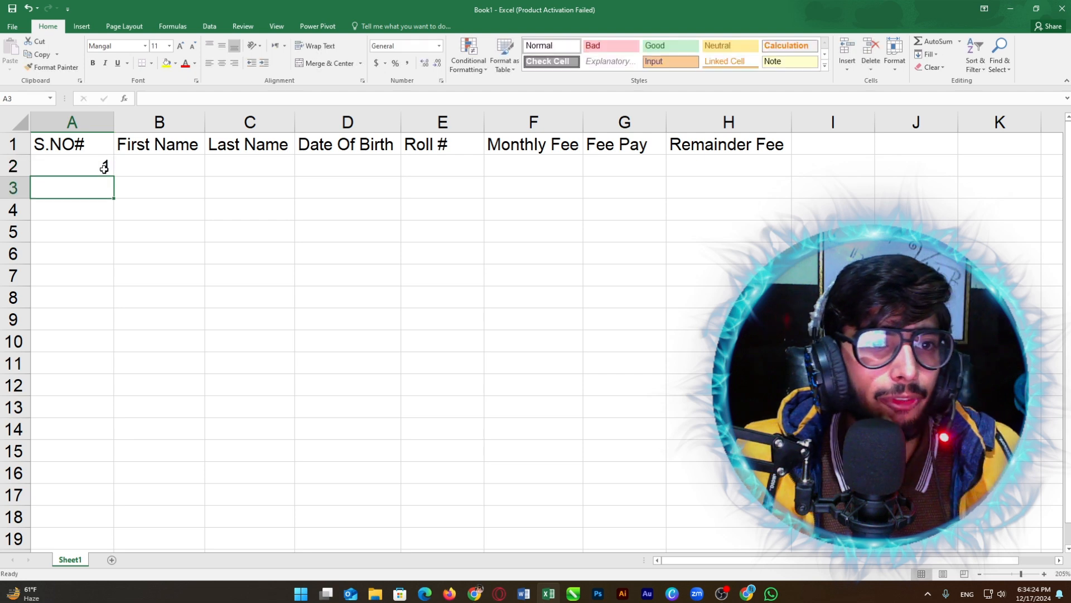
text(2)
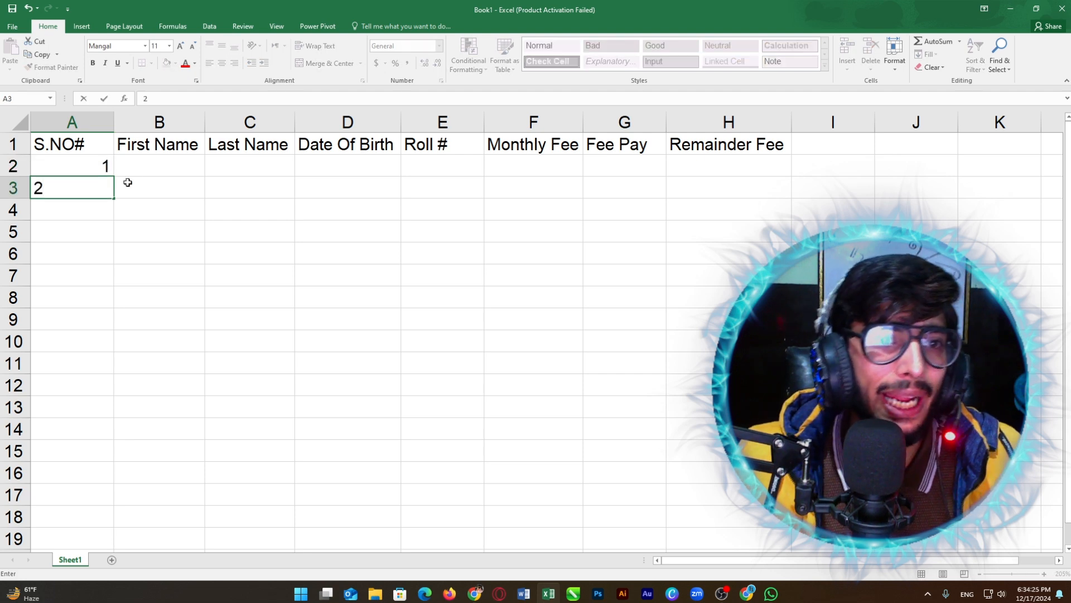
shift+click(104, 164)
click(100, 184)
click(95, 166)
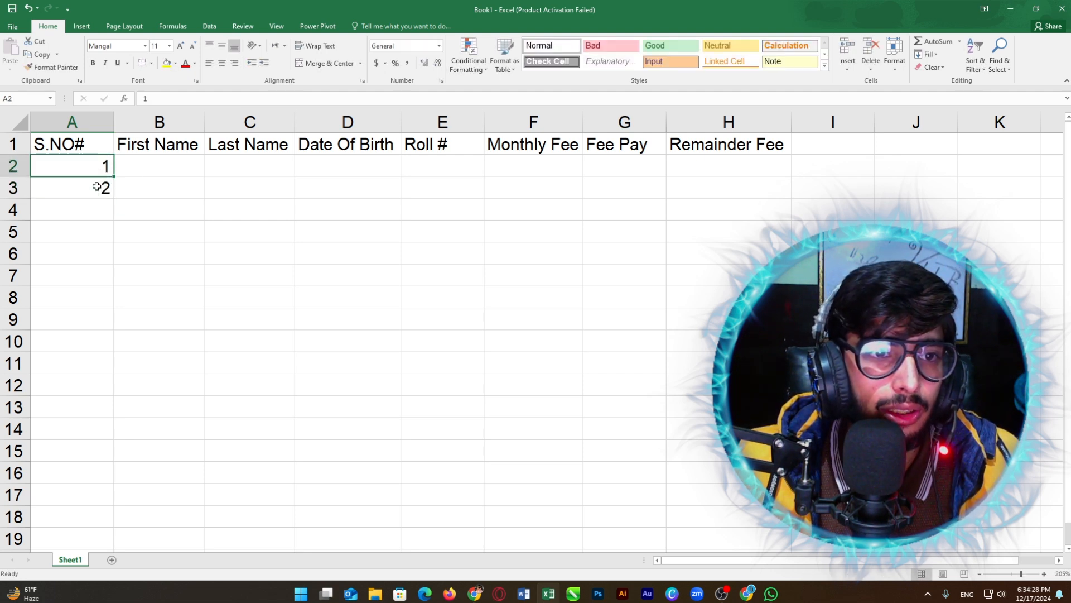
shift+click(96, 186)
drag(115, 199, 110, 365)
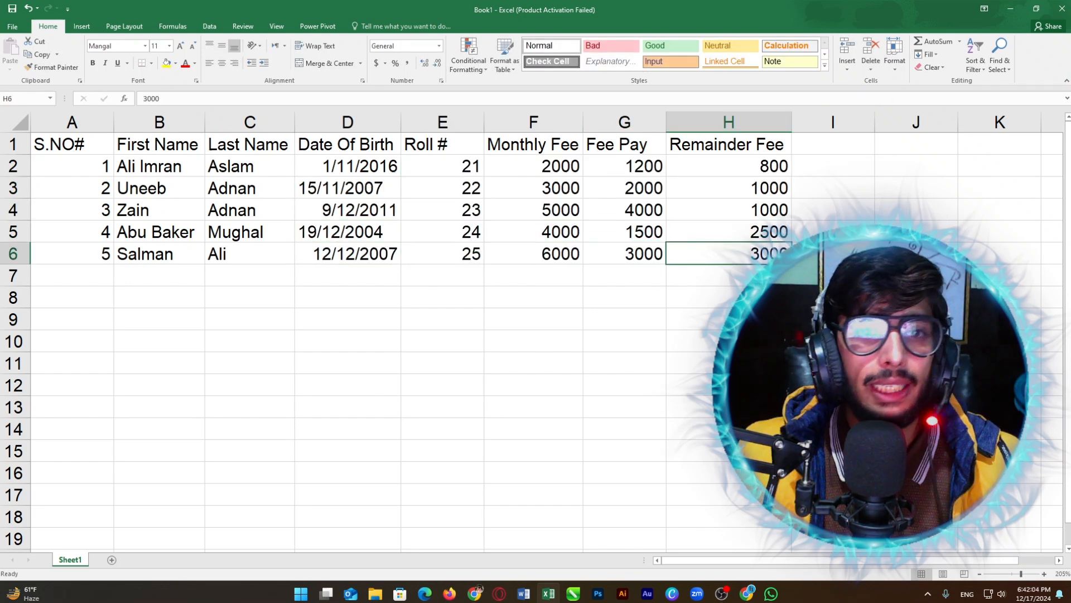
Step: Examine the student table and the row 2 record from the serial number across to Fee Pay
drag(725, 275, 91, 143)
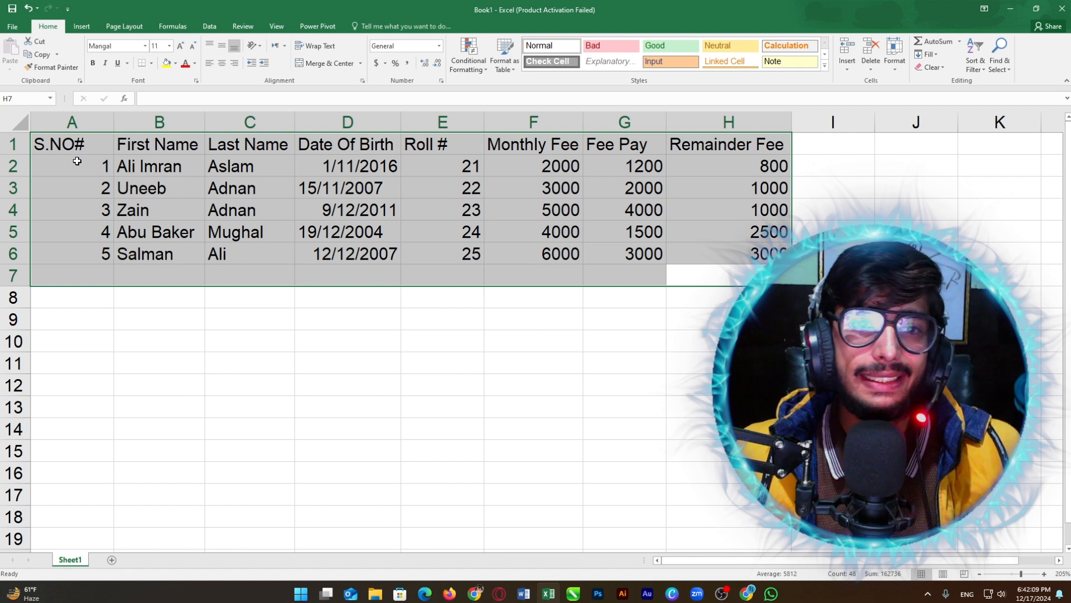
click(126, 187)
click(65, 161)
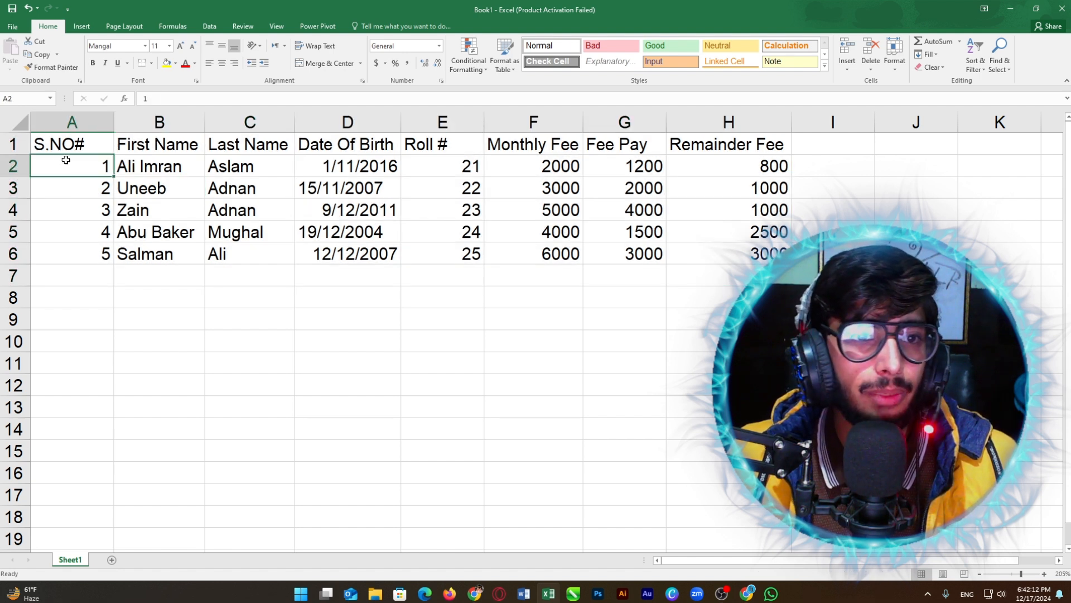
click(146, 169)
click(240, 169)
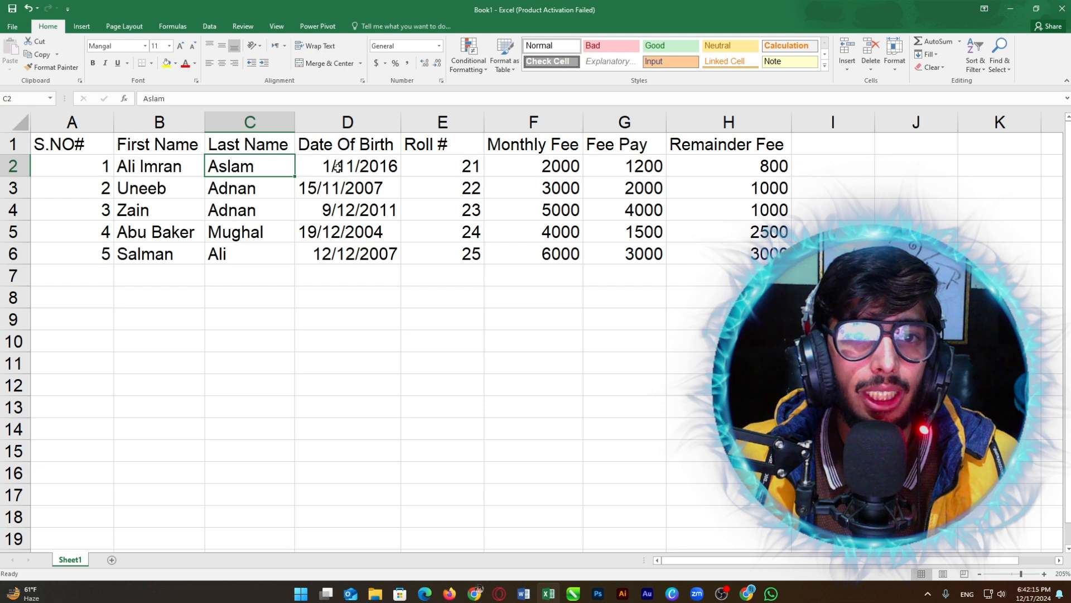
click(340, 169)
click(446, 170)
click(555, 166)
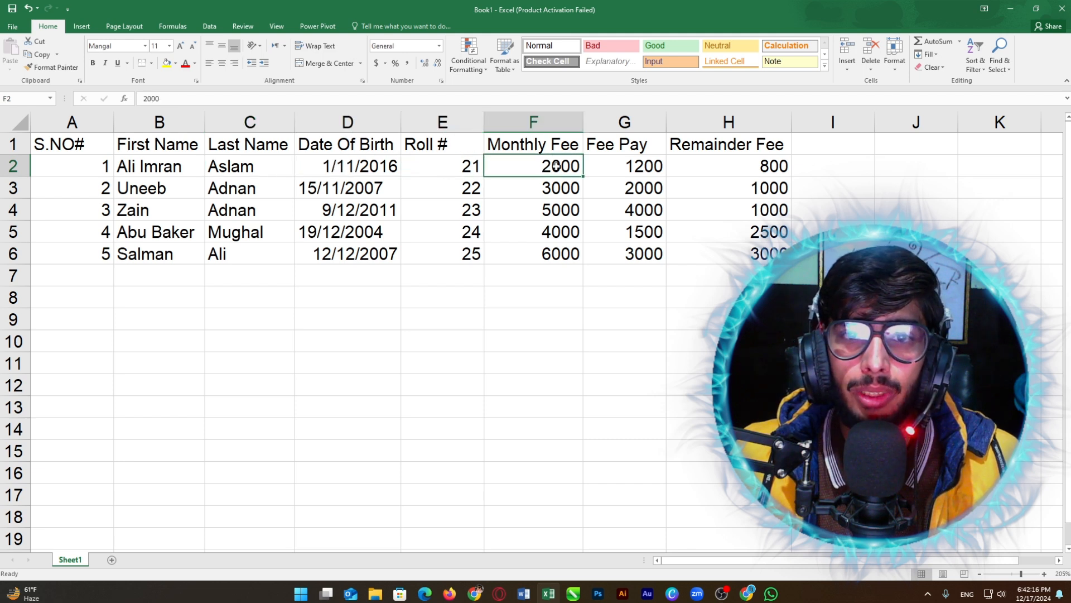
click(632, 166)
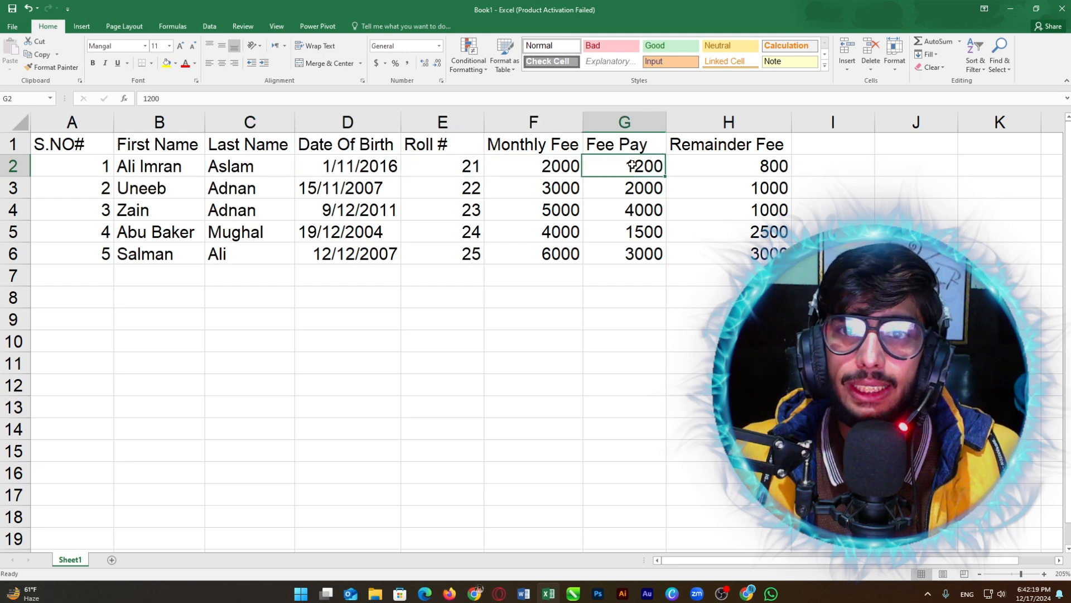
Step: Examine the Remainder Fee amounts in H2:H6 and compare them with the Monthly Fee and Fee Pay columns
click(716, 168)
click(718, 188)
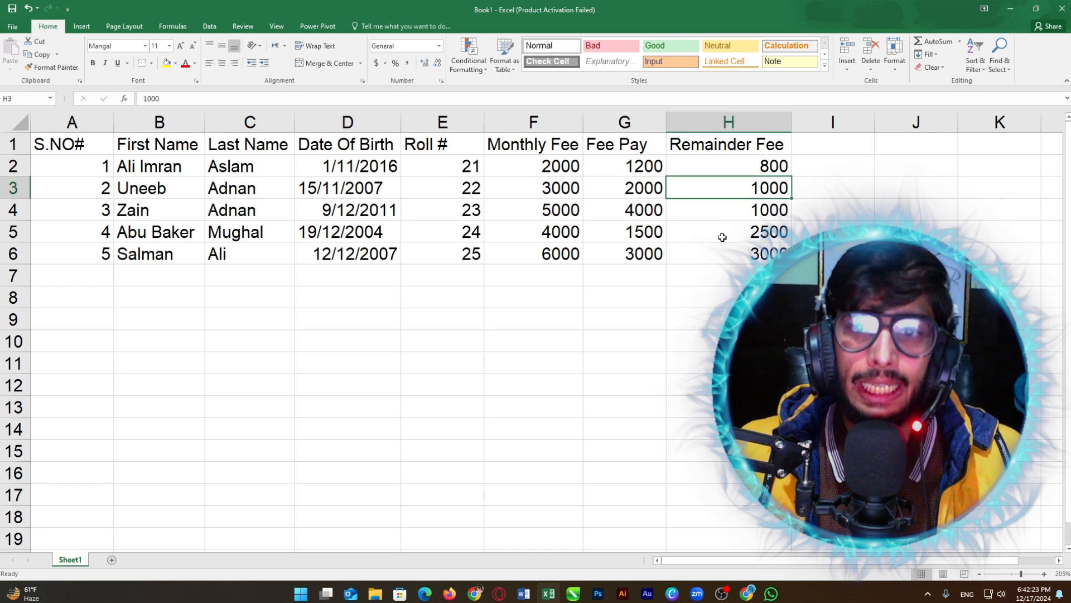
click(718, 231)
click(710, 256)
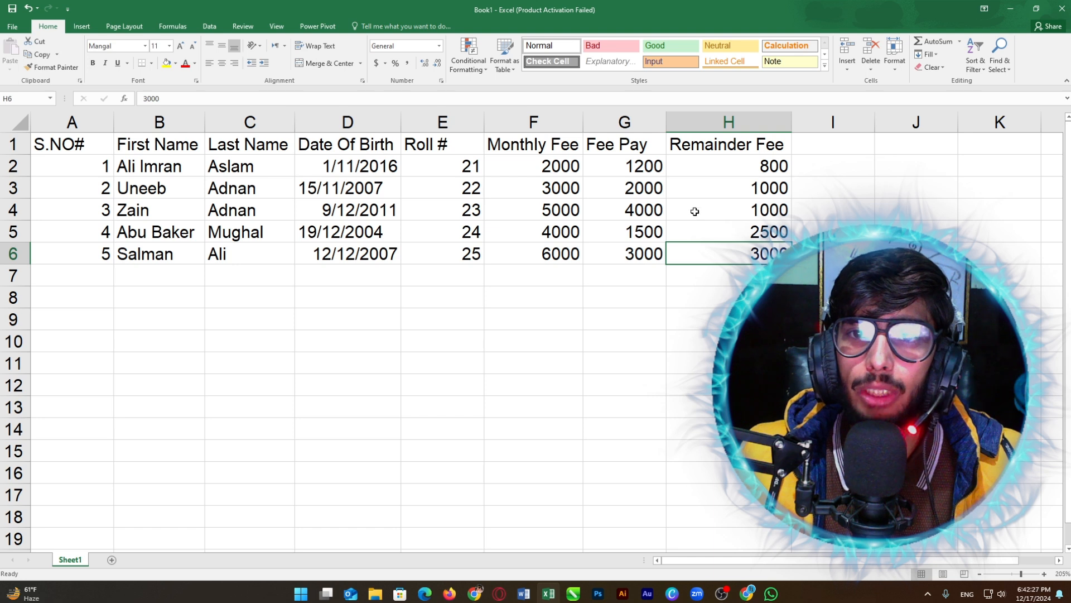
drag(722, 164, 743, 250)
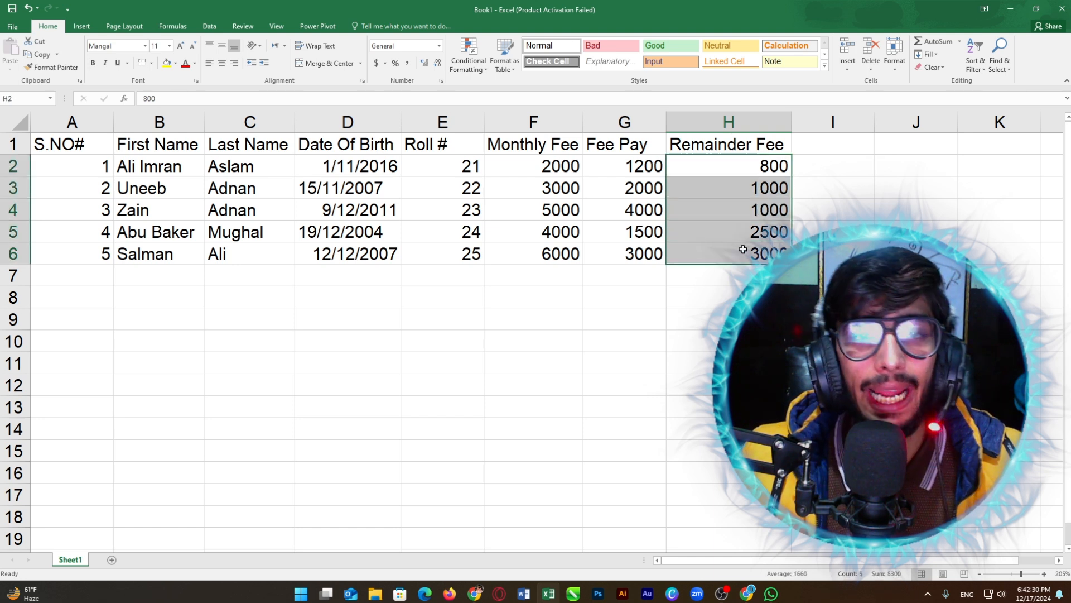
click(750, 180)
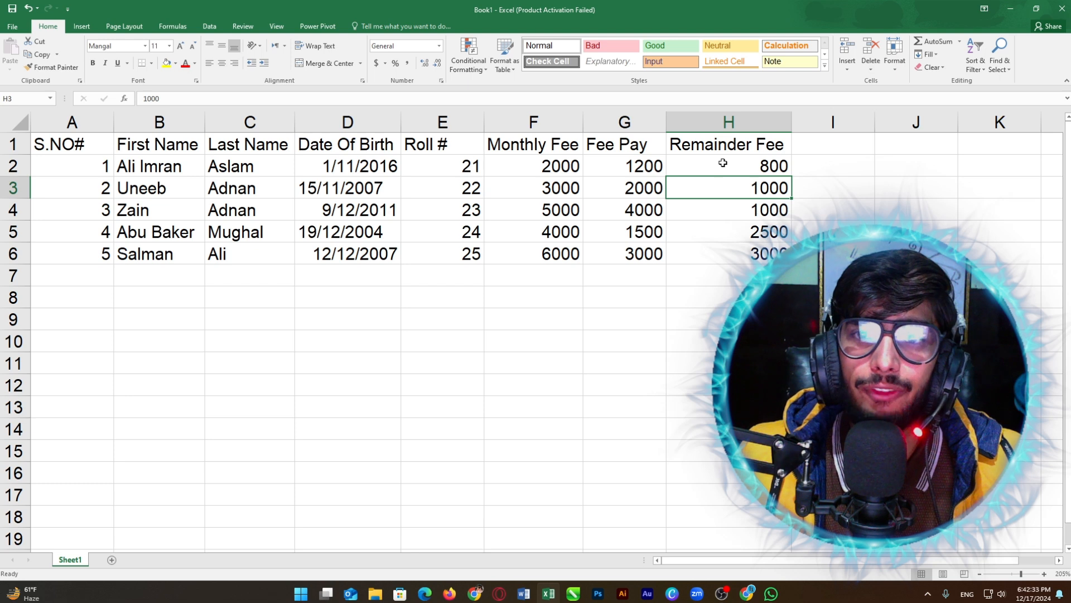
click(644, 169)
click(522, 171)
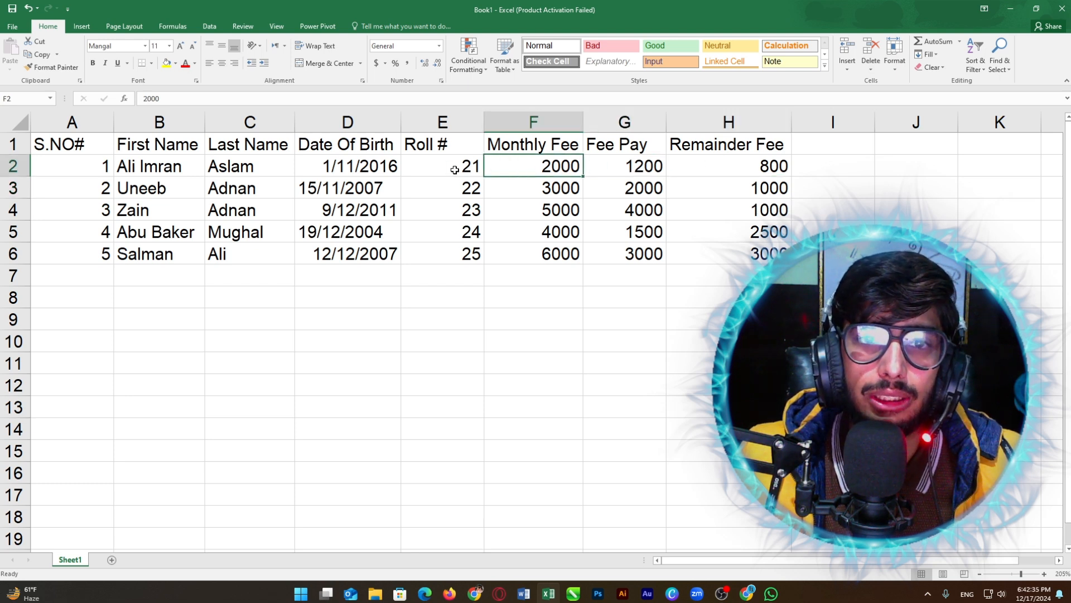
click(472, 193)
click(552, 190)
click(568, 163)
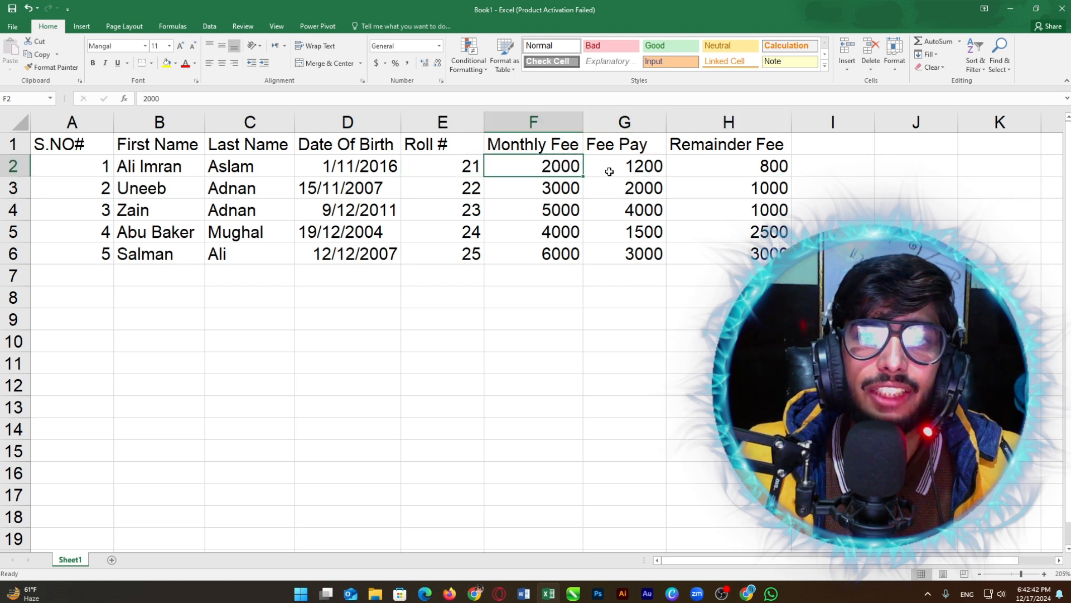
click(633, 170)
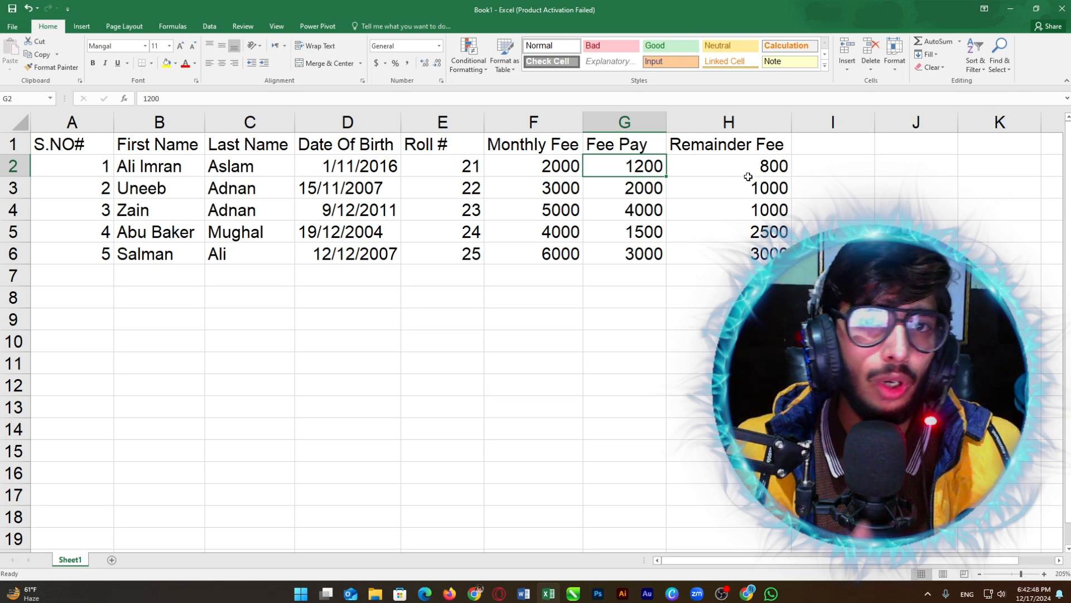
Step: Examine the Remainder Fee amounts in column H and the first record's serial number, name and date of birth entries
click(744, 158)
click(748, 209)
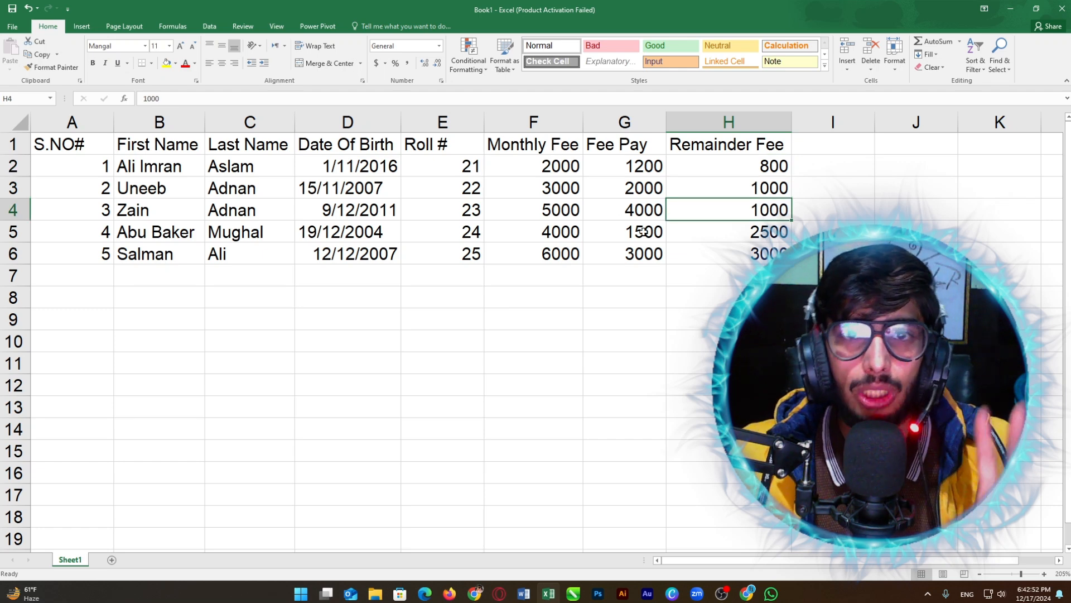
click(694, 186)
click(722, 260)
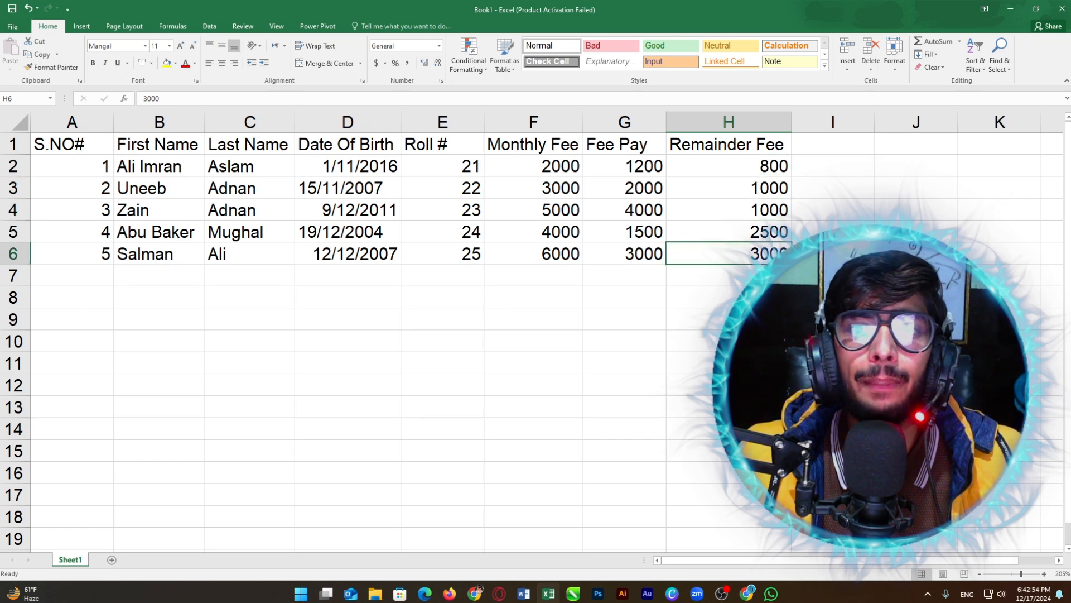
drag(745, 276, 72, 139)
click(102, 176)
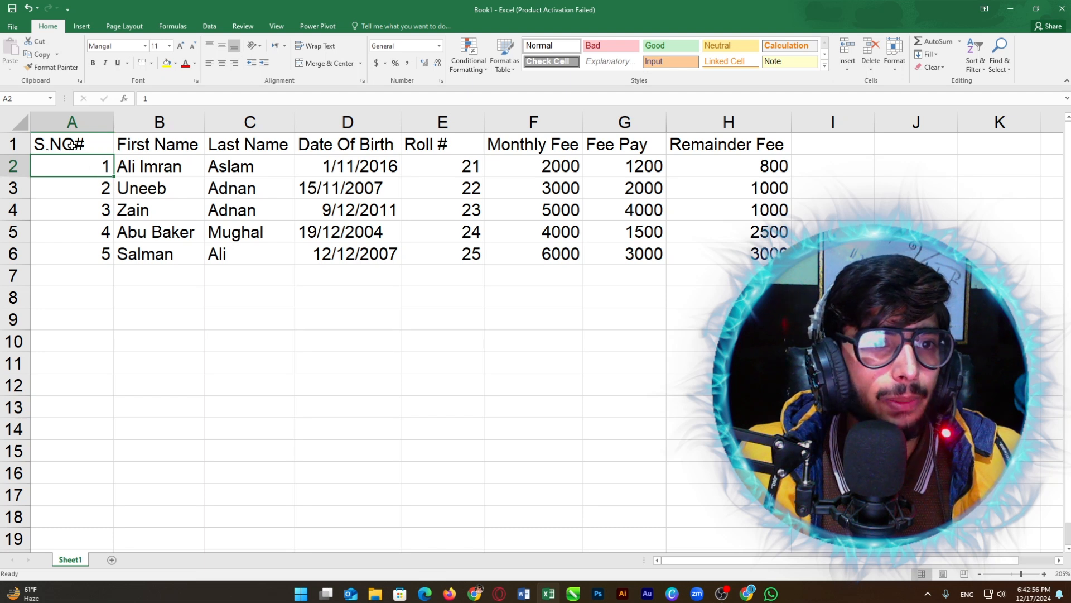
click(68, 144)
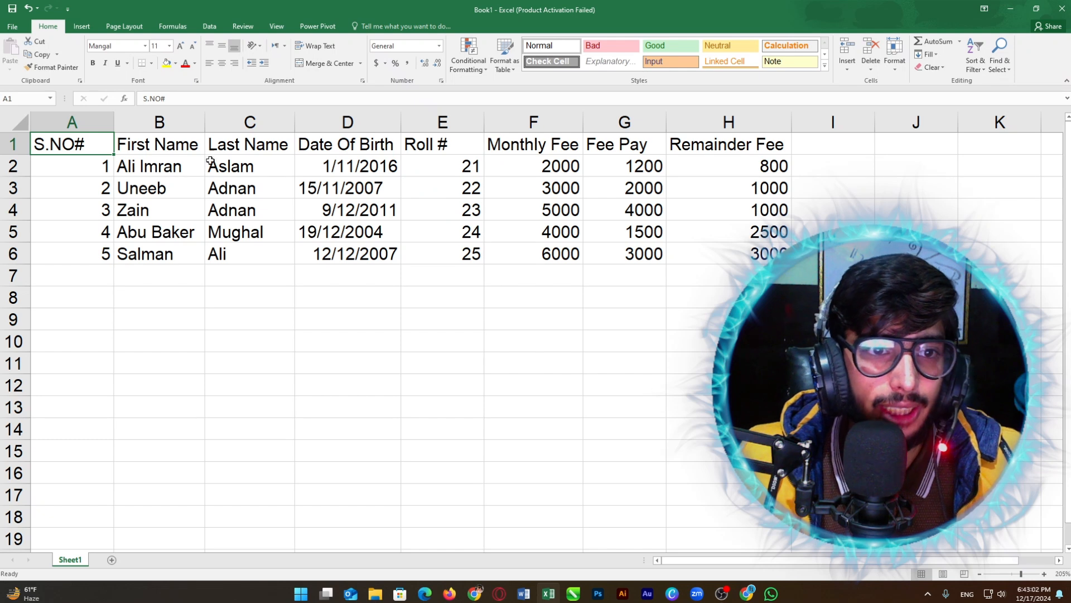
click(175, 157)
click(322, 158)
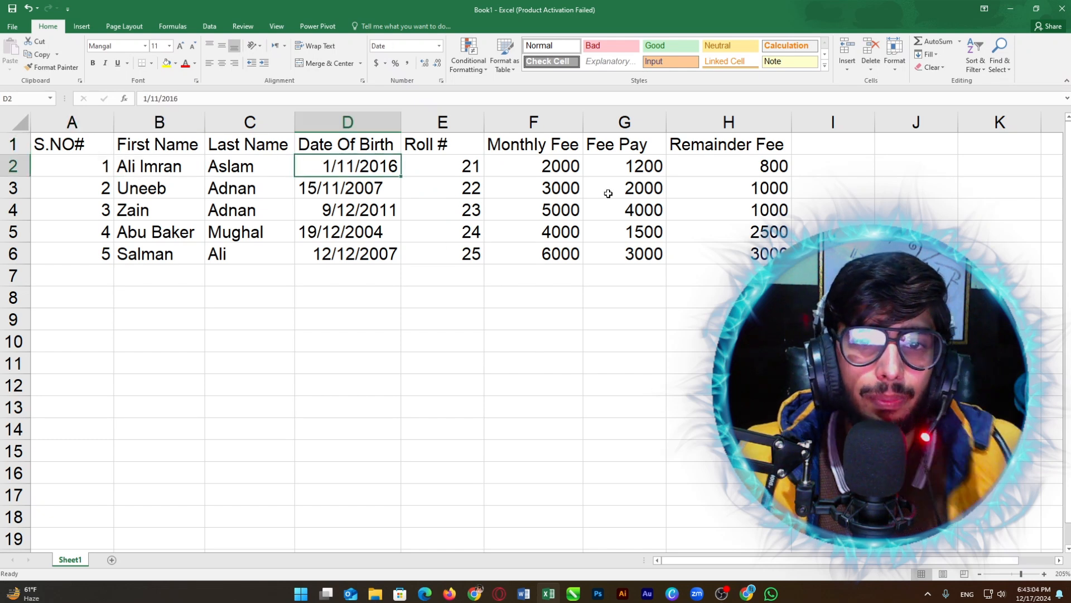
Step: AutoFit the widths of the S.NO#, Roll # and Fee Pay columns to their contents
click(94, 145)
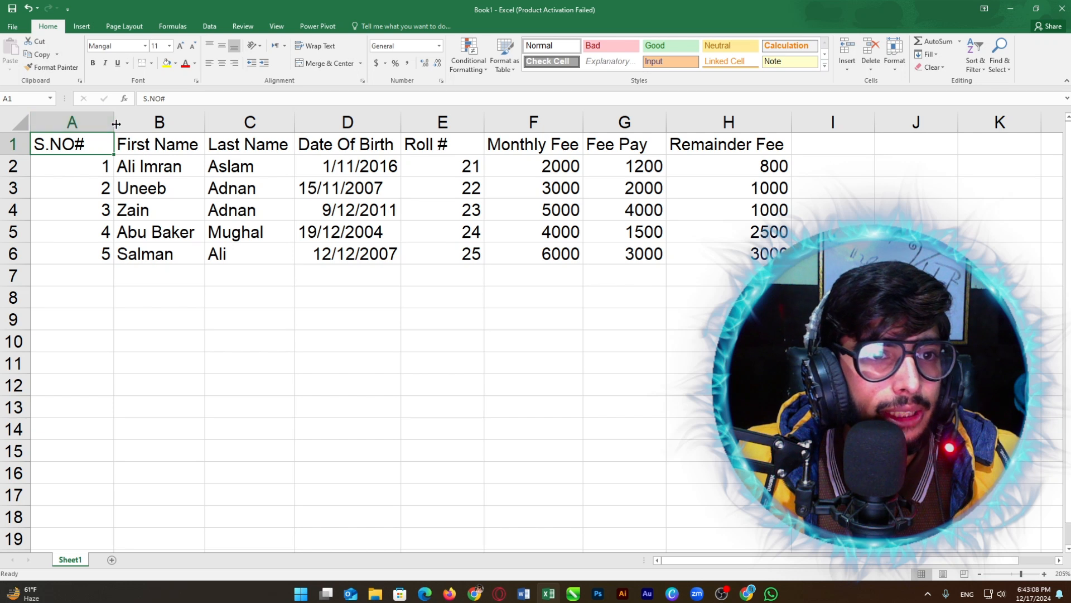
double_click(114, 122)
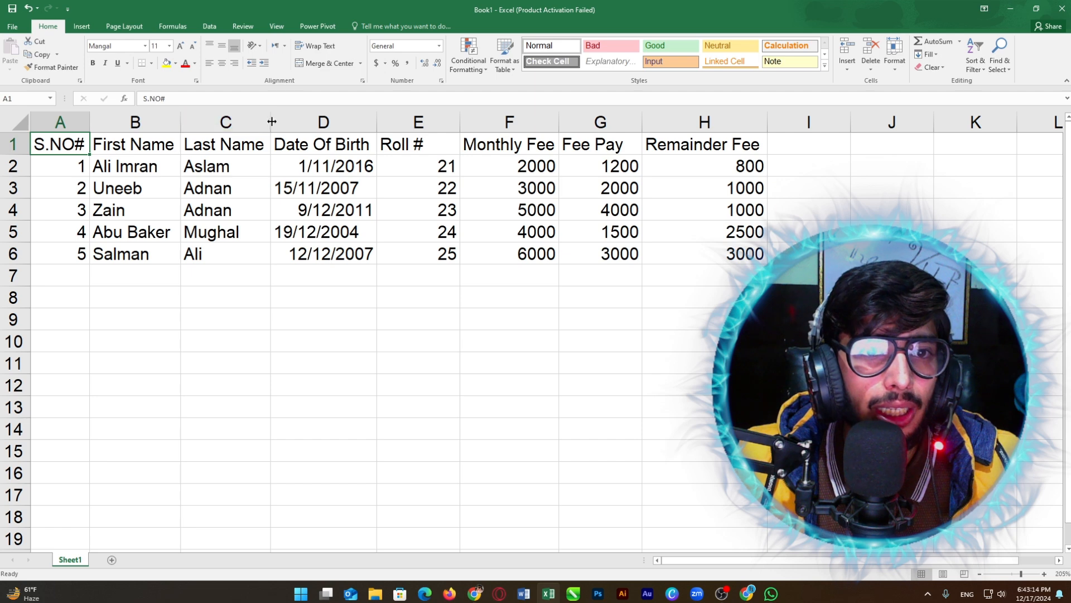
double_click(460, 122)
double_click(609, 122)
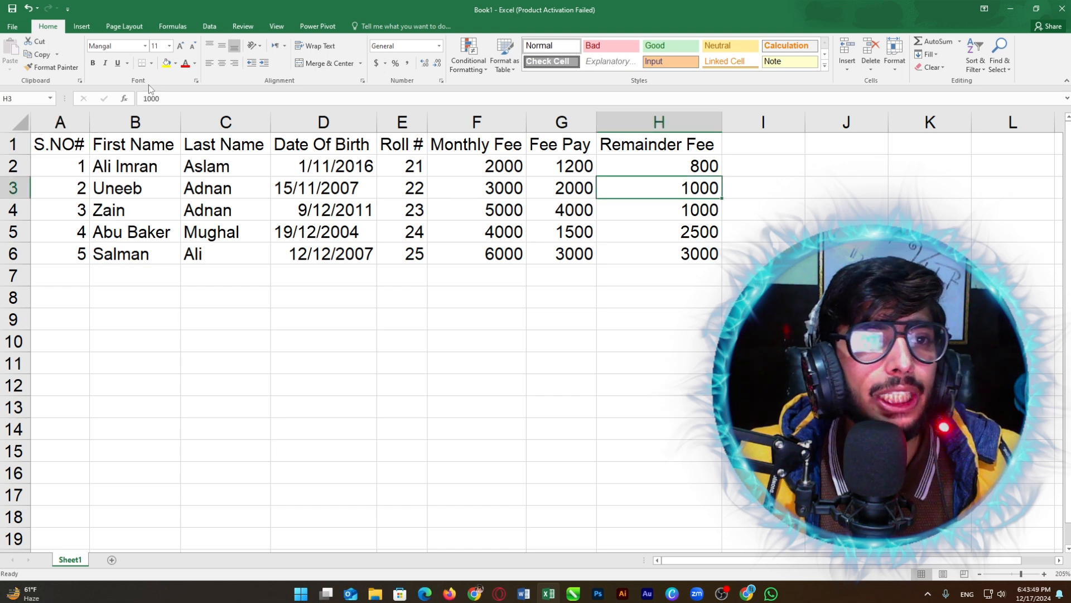
Step: Examine each header in row 1 from S.NO# to Remainder Fee and the student records in A2:H6
click(58, 144)
click(166, 144)
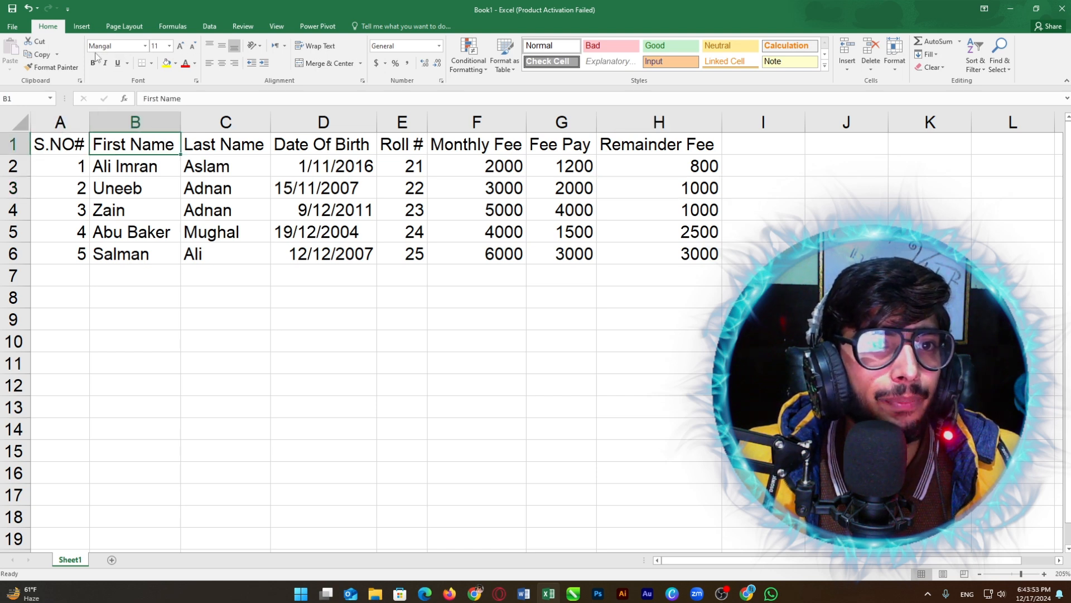
click(647, 150)
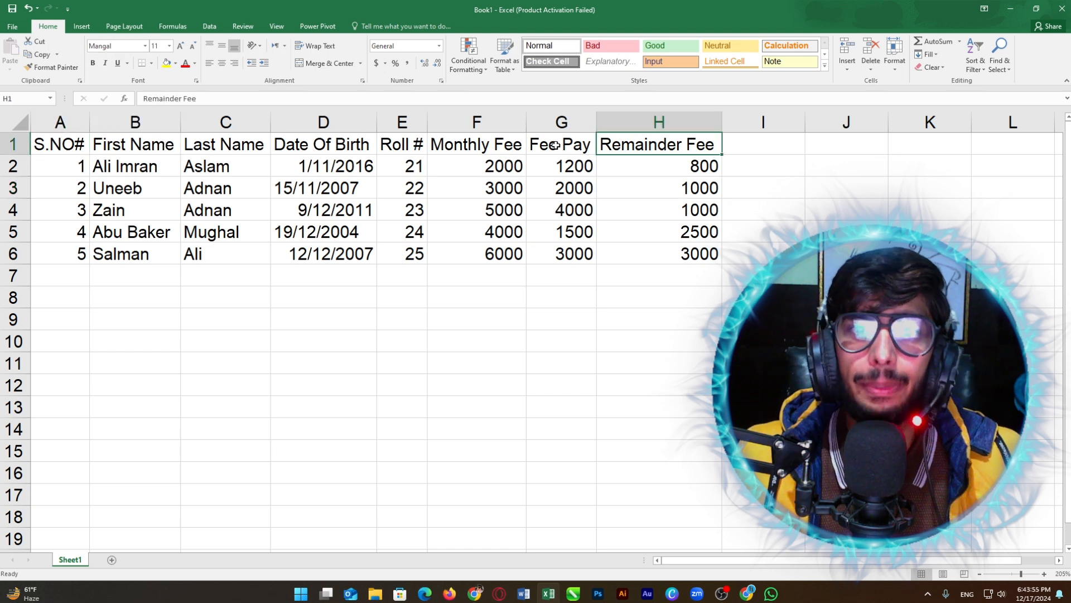
click(554, 145)
click(480, 145)
click(405, 145)
click(318, 145)
click(206, 145)
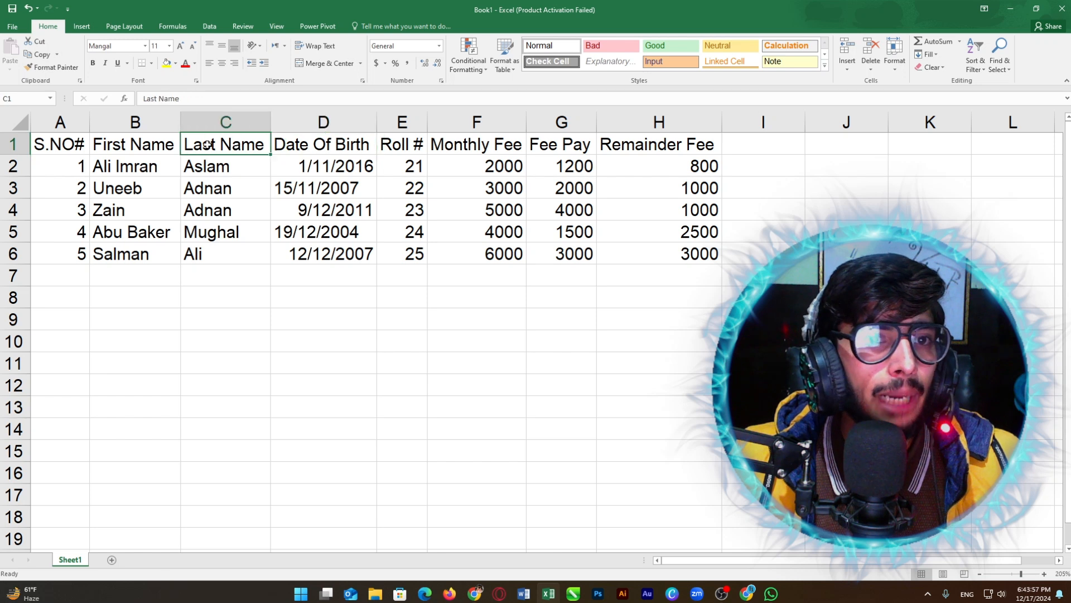
click(134, 144)
click(72, 143)
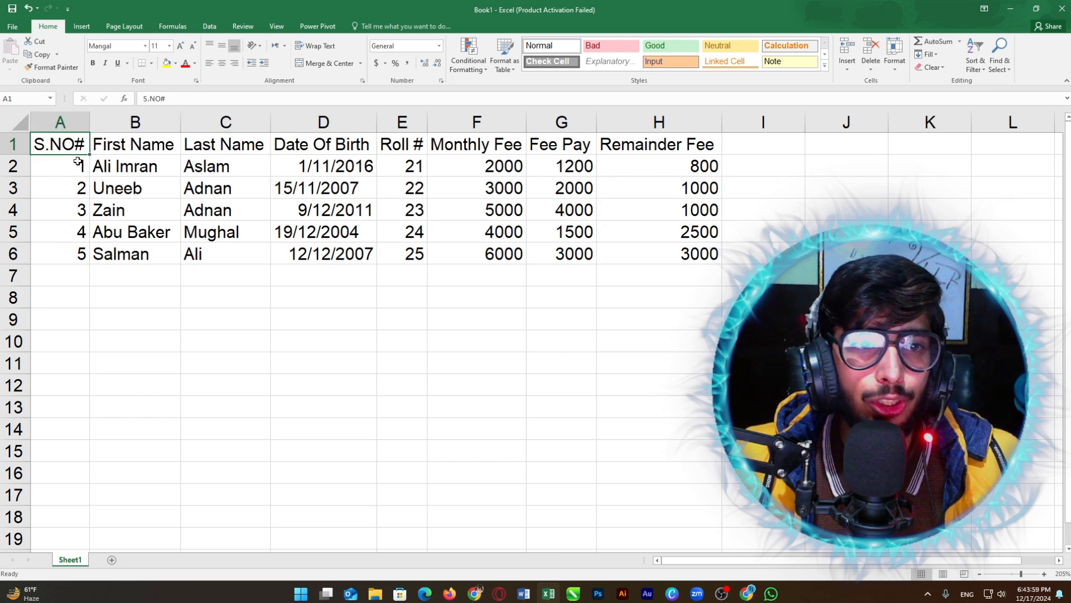
drag(75, 163, 687, 248)
click(846, 254)
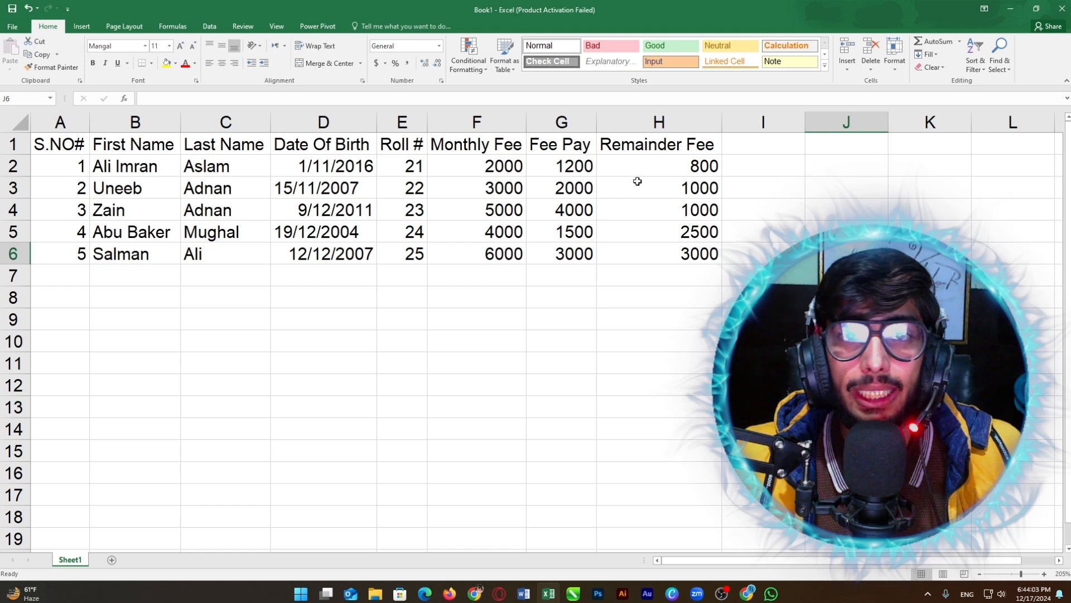
Step: Set the header row A1:H1 to the Impact font at size 10
click(62, 137)
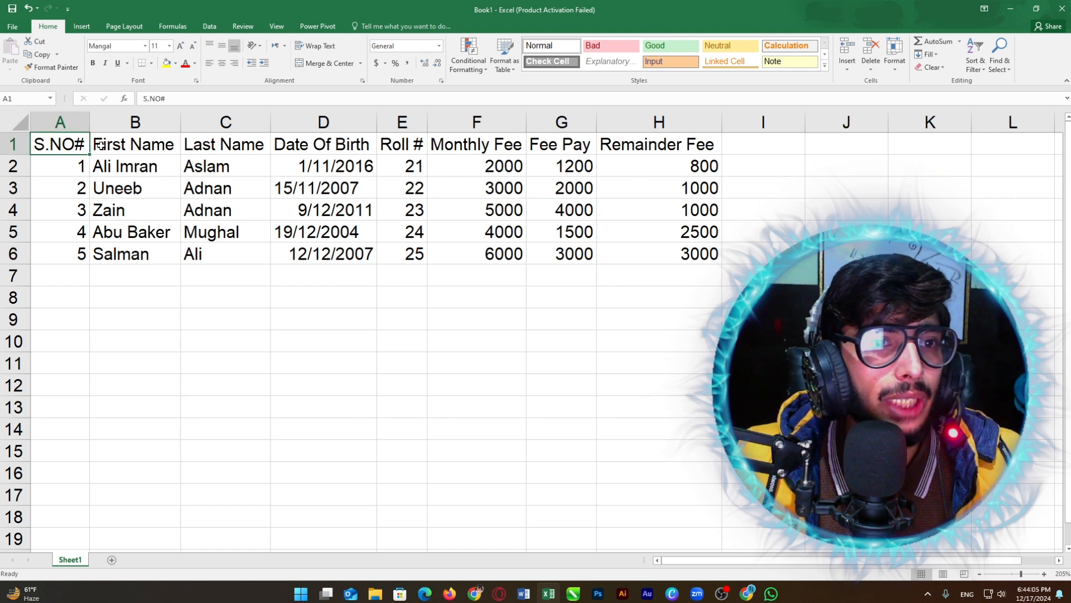
drag(69, 145, 666, 143)
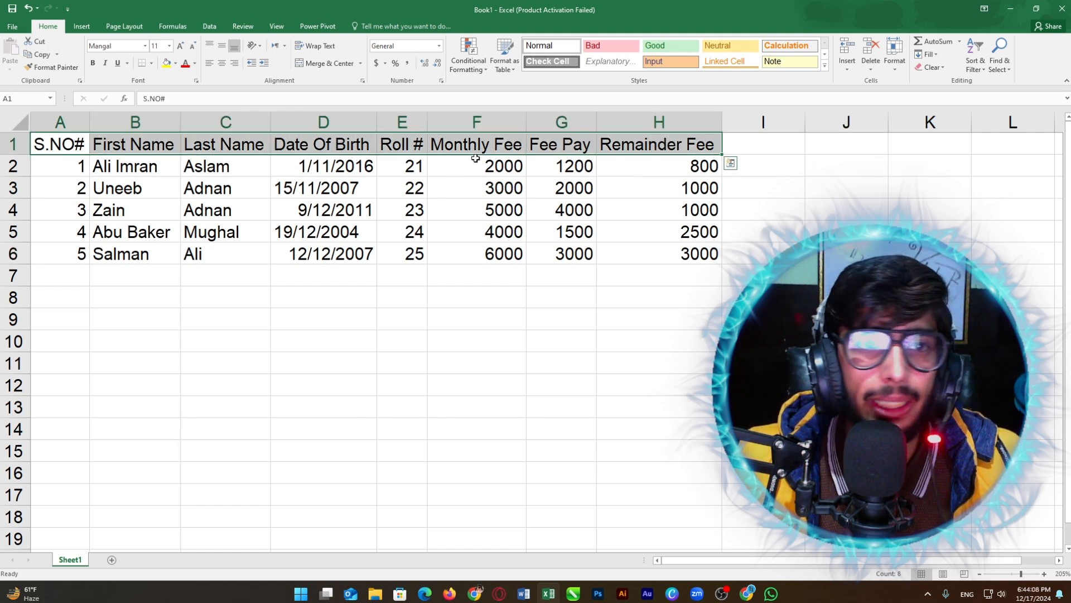
click(143, 47)
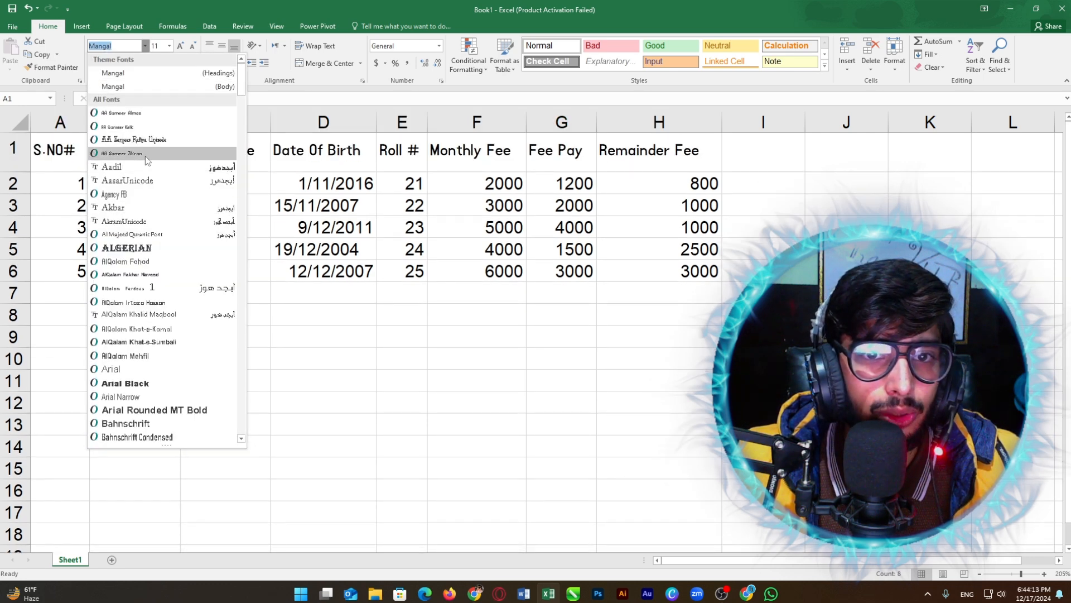
drag(658, 145, 65, 143)
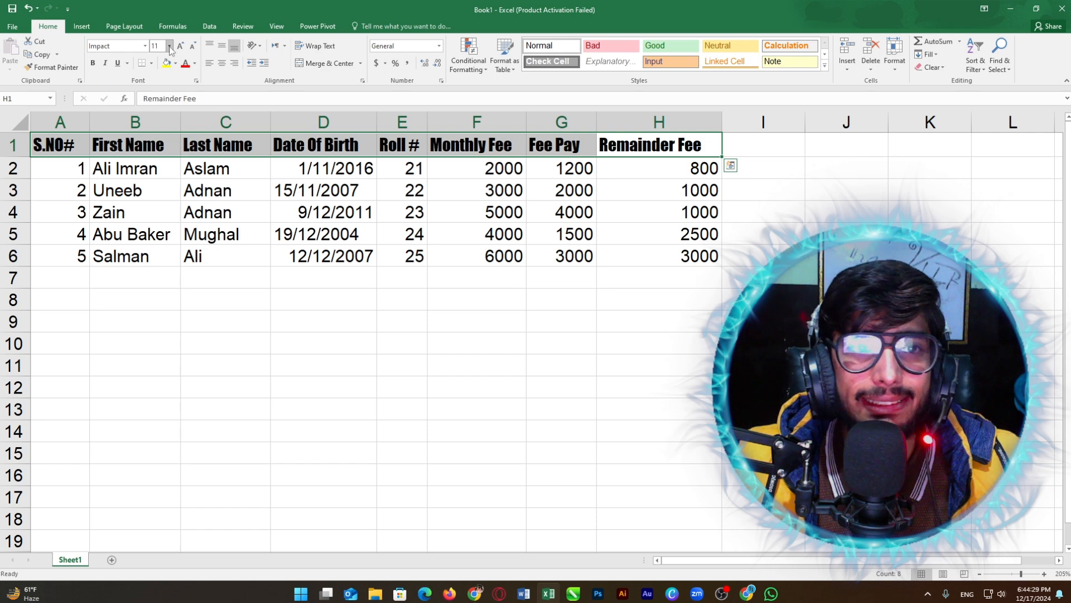
click(169, 47)
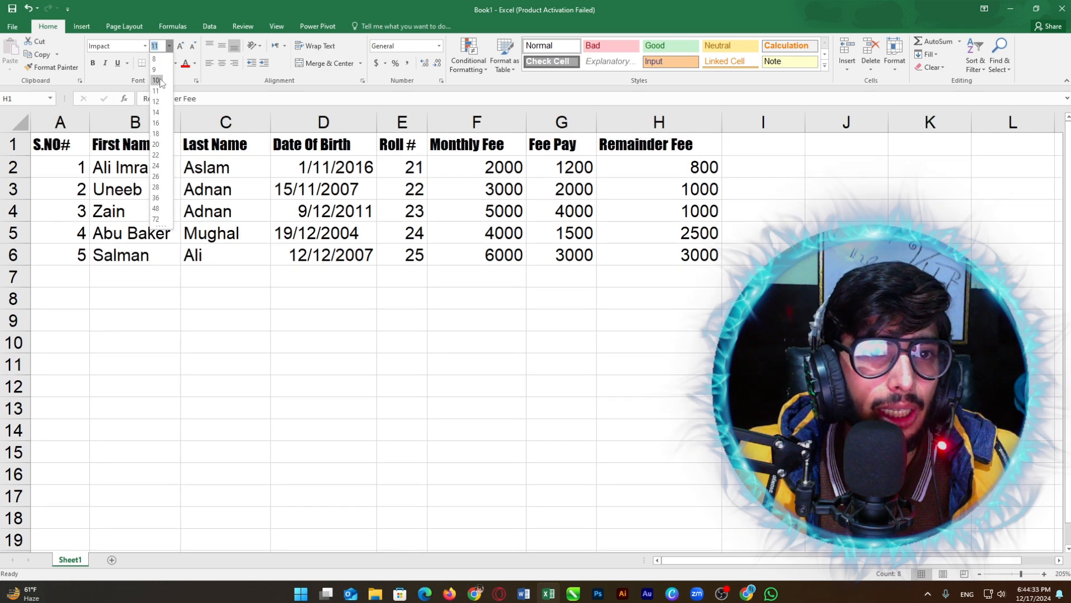
click(159, 79)
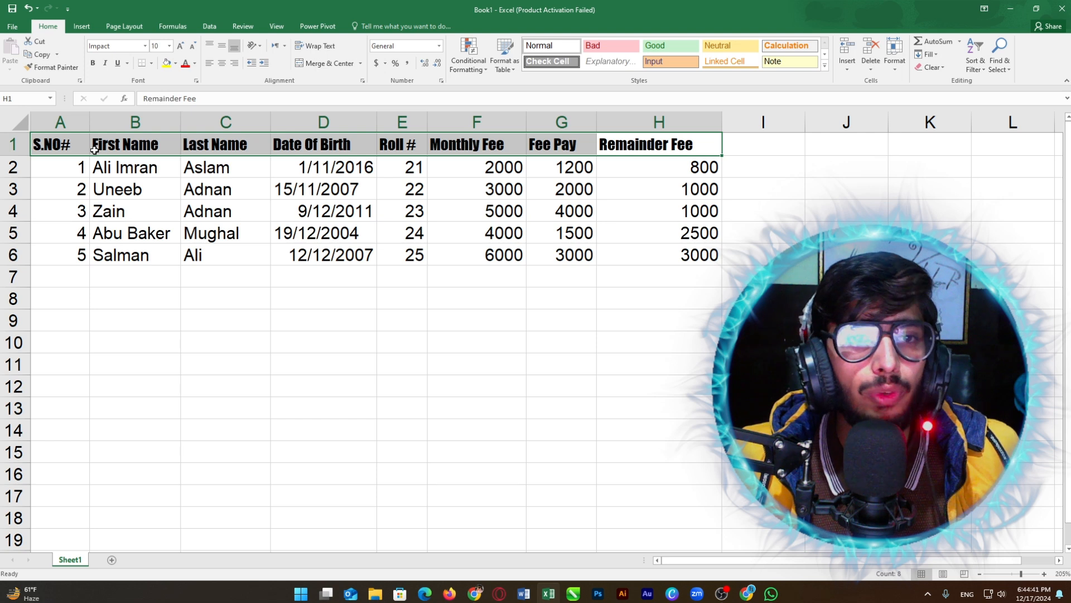
Step: Try bold, italic and underline formatting in turn on the header row A1:H1, removing each one again
click(88, 66)
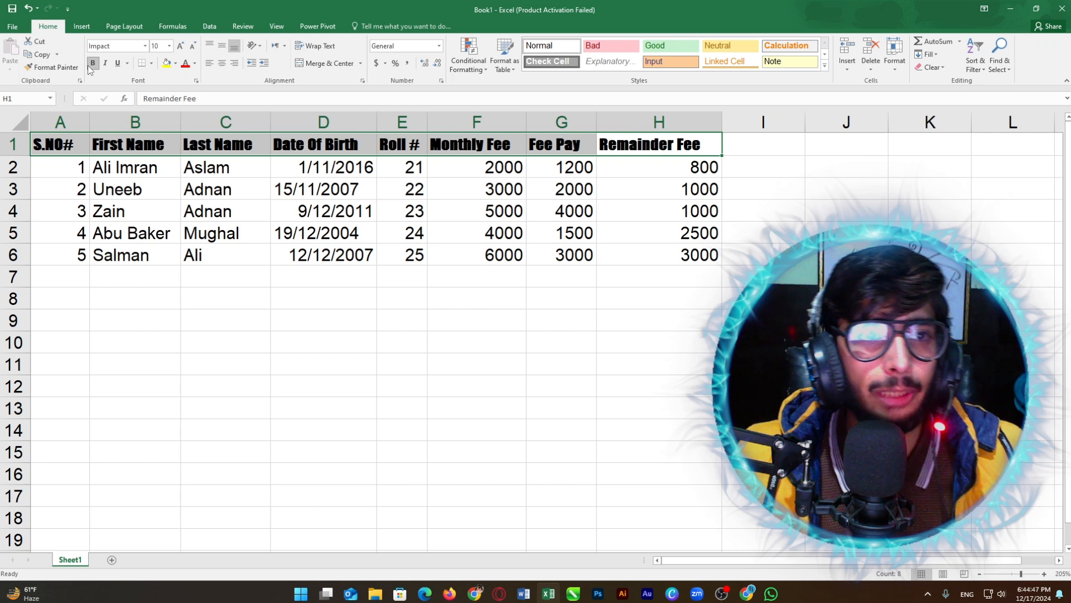
click(104, 64)
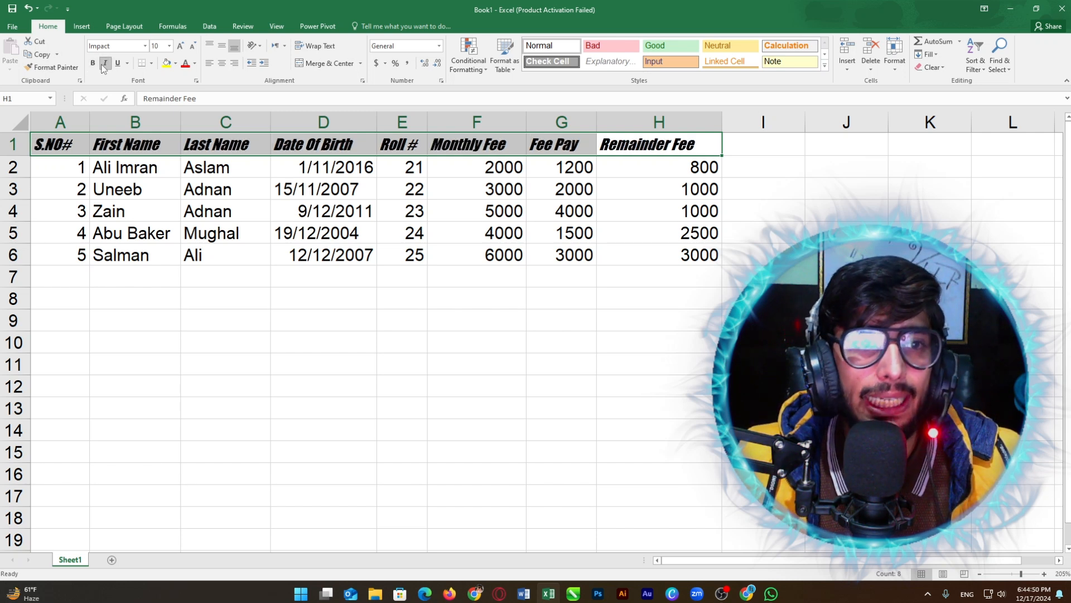
click(104, 65)
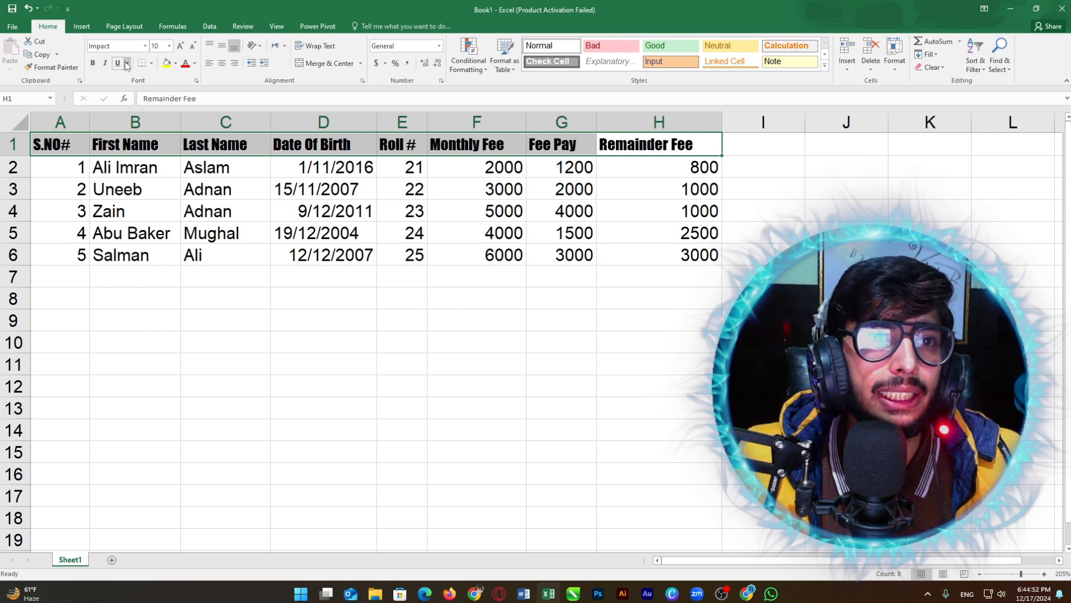
click(127, 63)
click(129, 79)
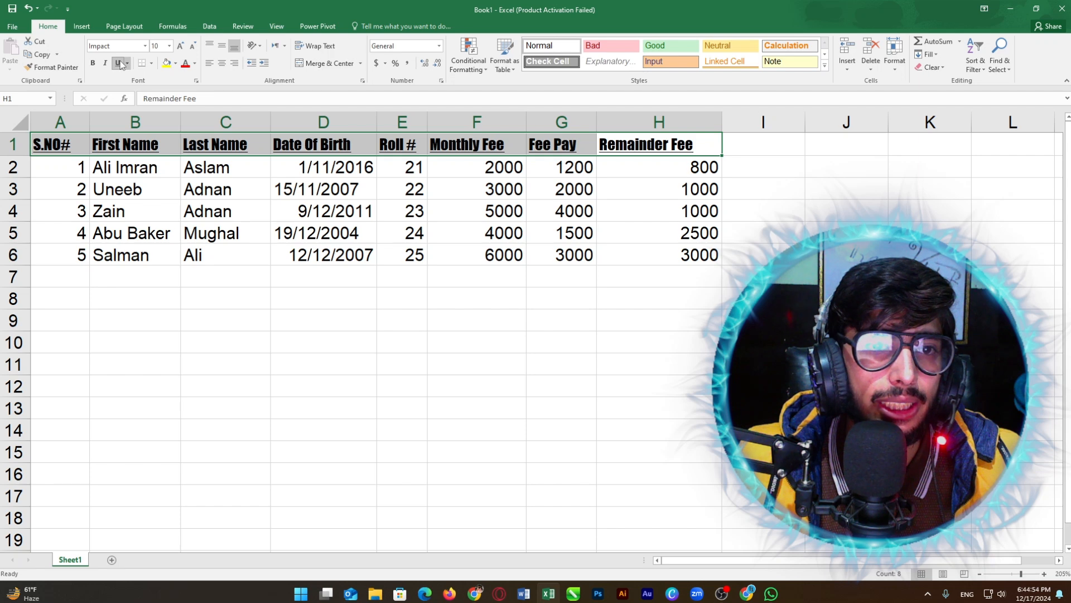
click(119, 63)
click(252, 174)
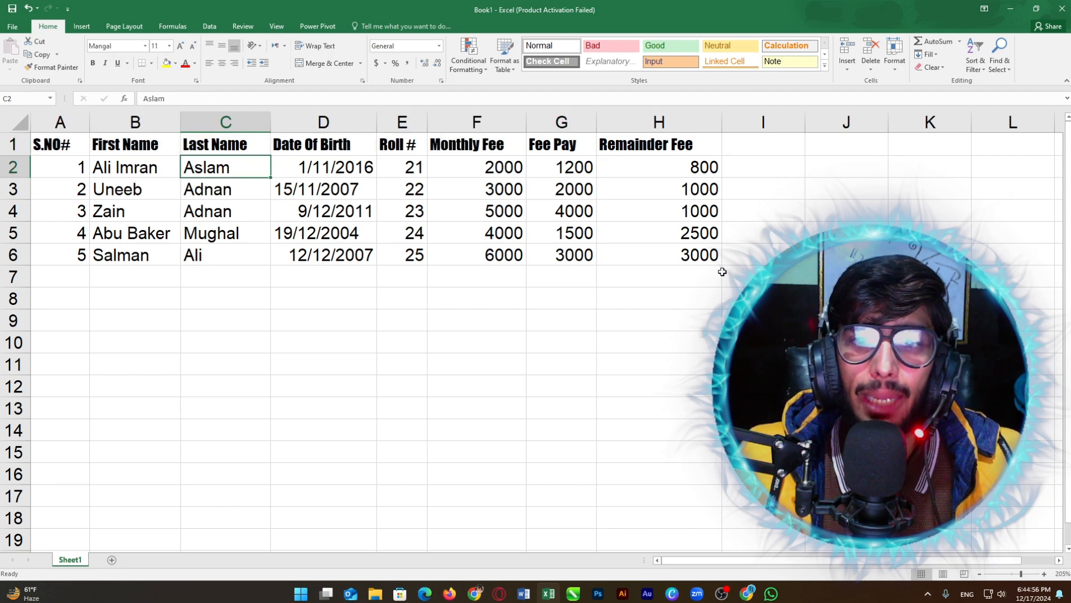
Step: Apply All Borders to the whole student table in A1:H6
drag(717, 262, 67, 144)
click(381, 188)
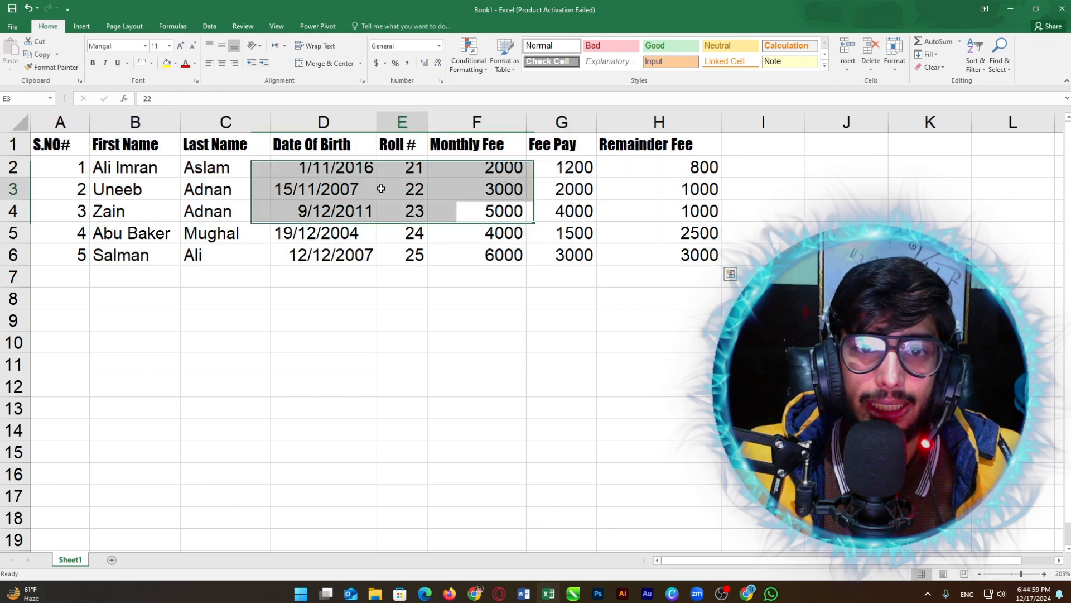
drag(723, 259, 751, 260)
click(713, 255)
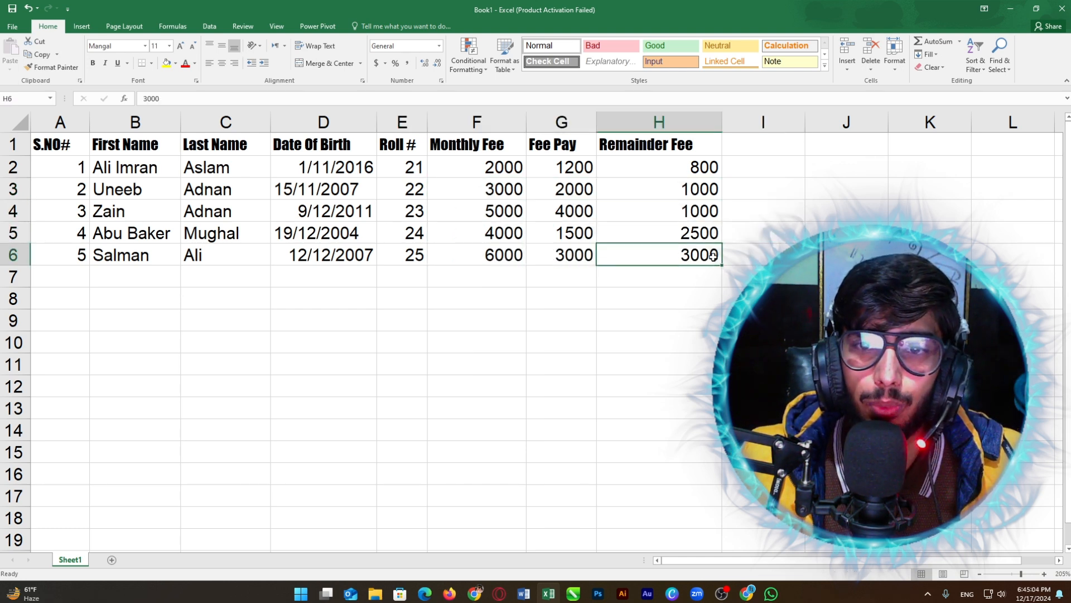
drag(606, 236, 41, 137)
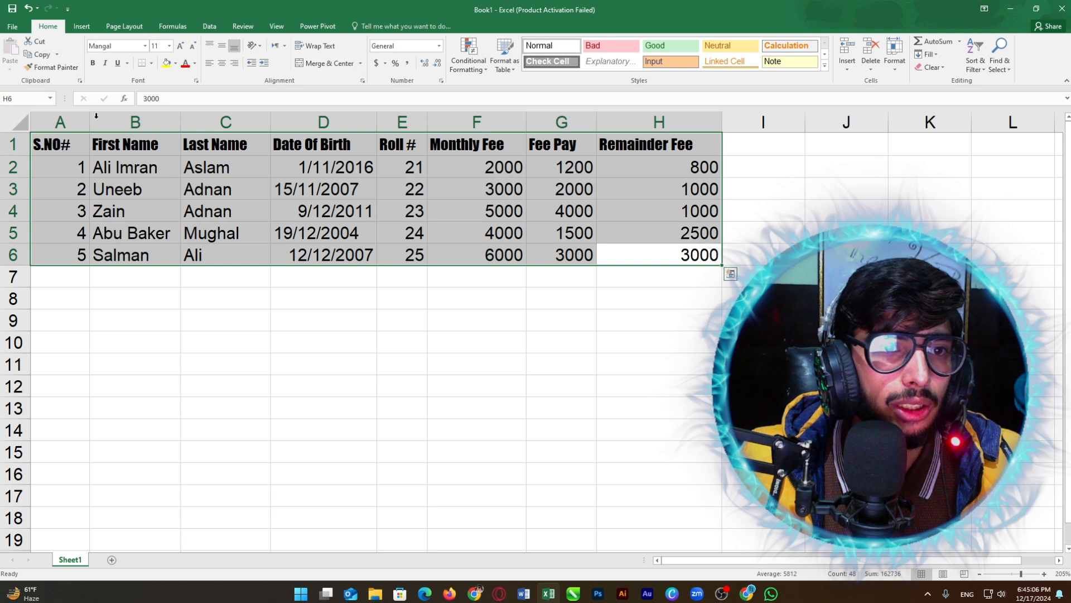
click(151, 65)
click(152, 64)
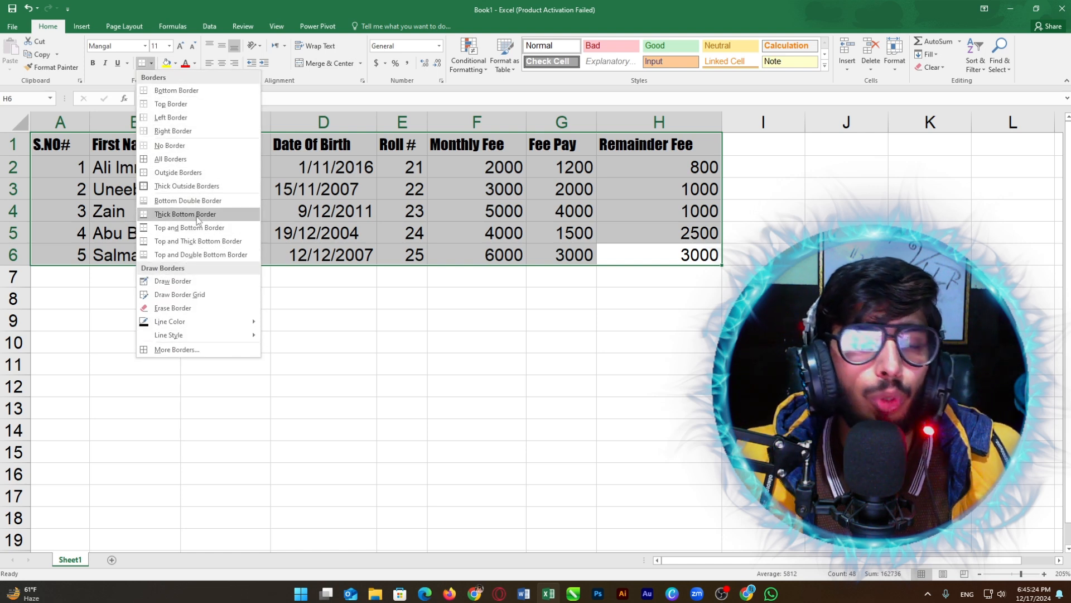
click(163, 160)
click(647, 254)
click(763, 255)
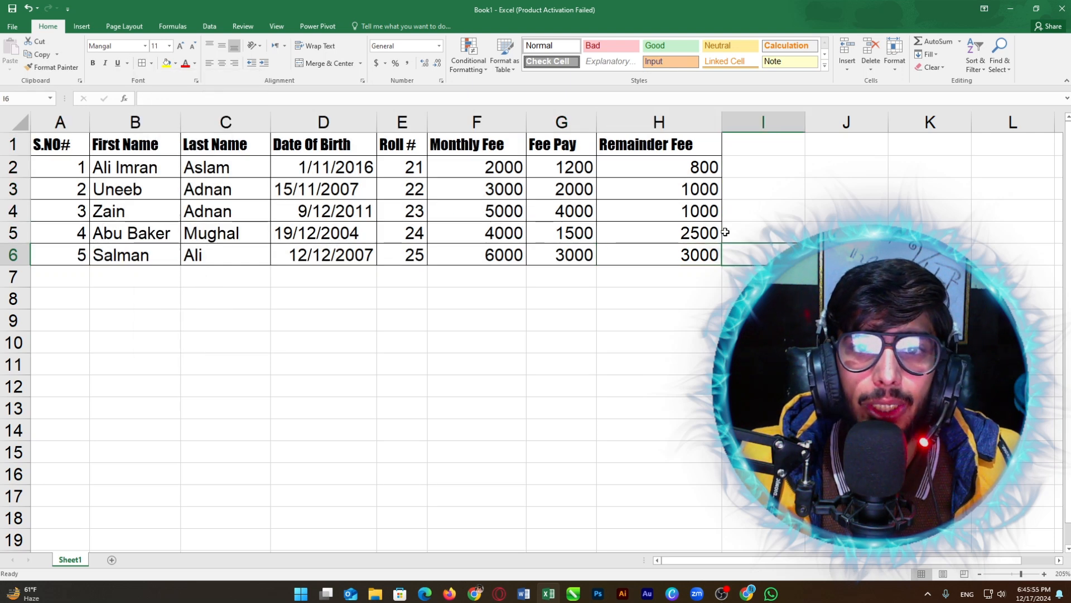
click(696, 257)
click(698, 320)
click(930, 299)
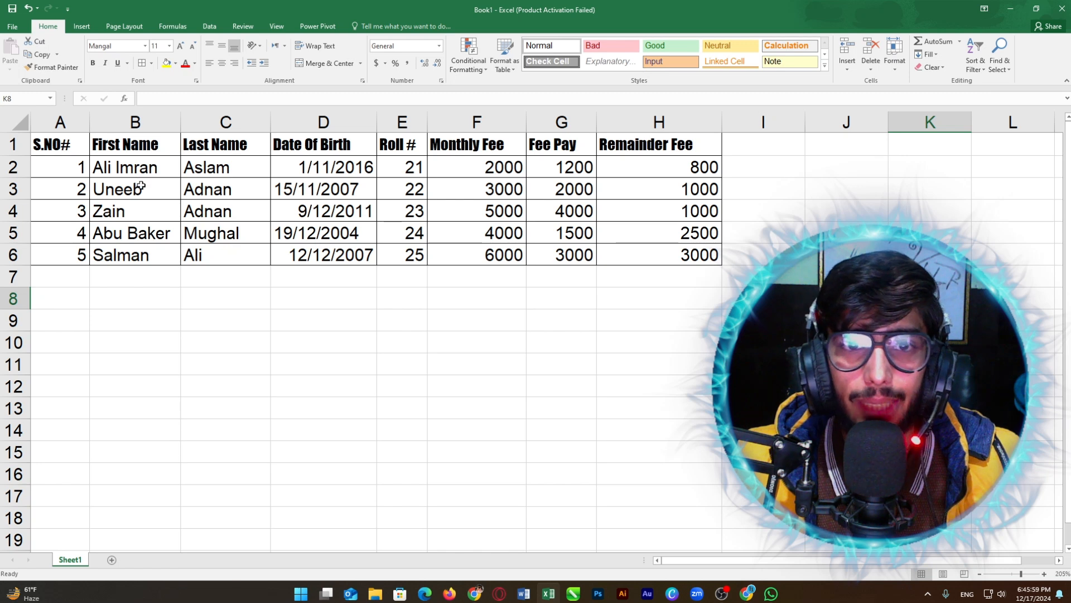
click(293, 209)
Step: Fill the header row A1:H1 with the standard orange color
click(86, 150)
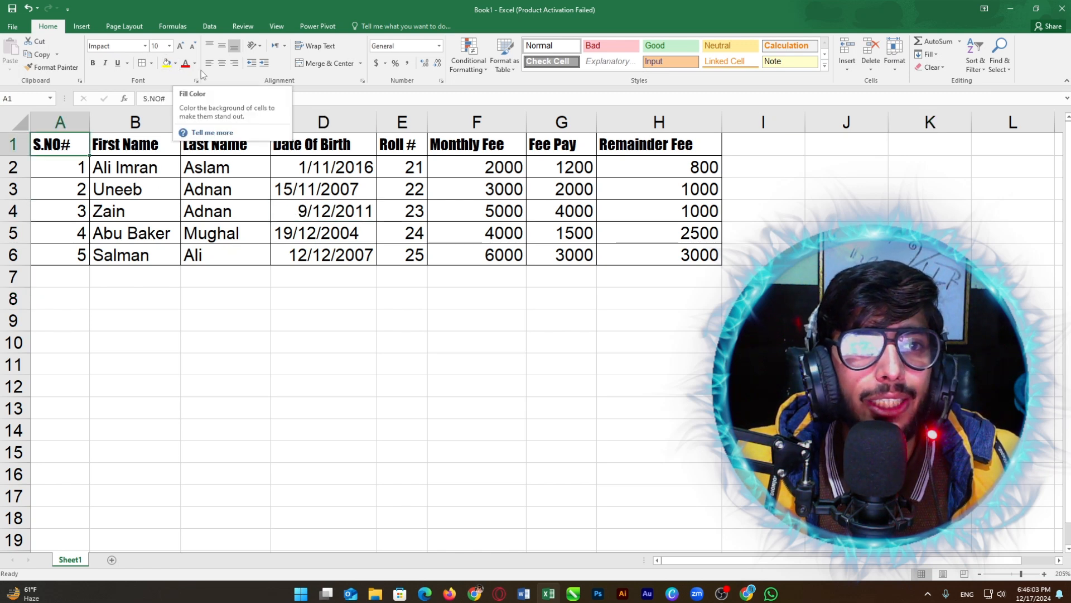
drag(701, 147, 78, 145)
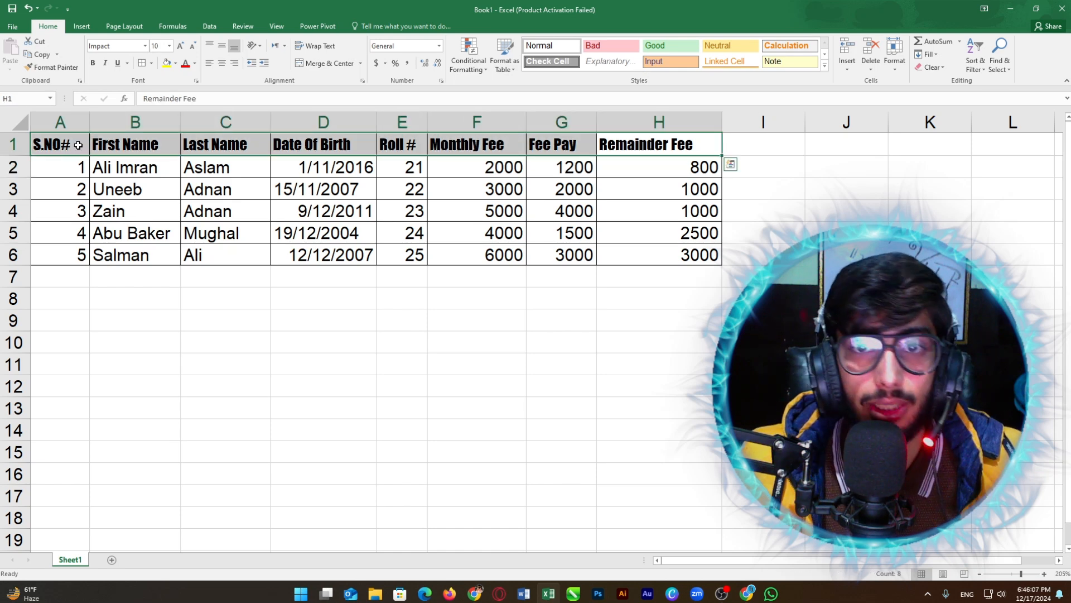
click(176, 65)
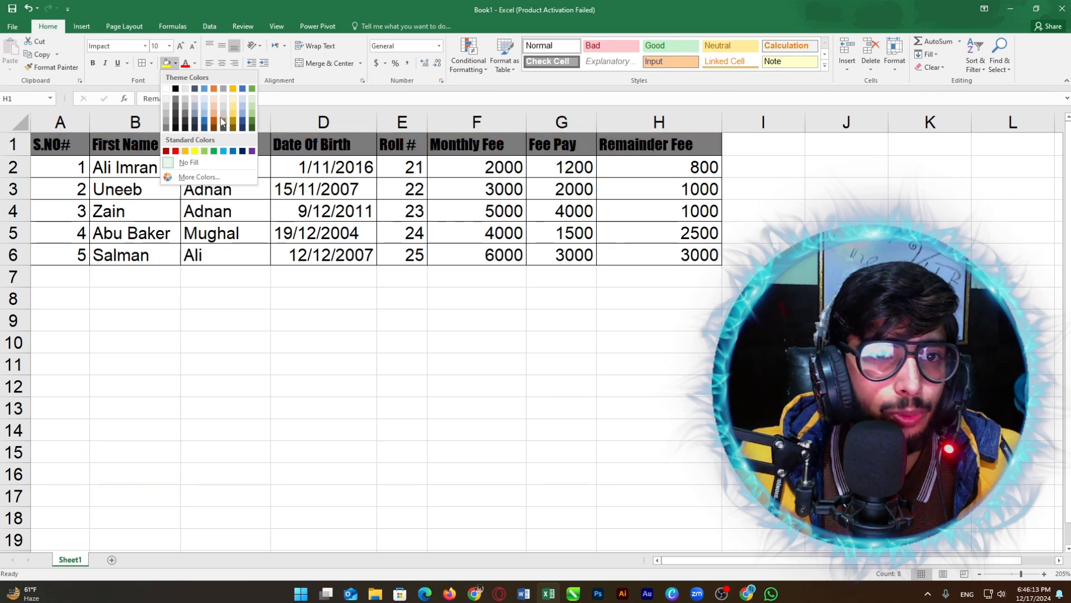
click(185, 151)
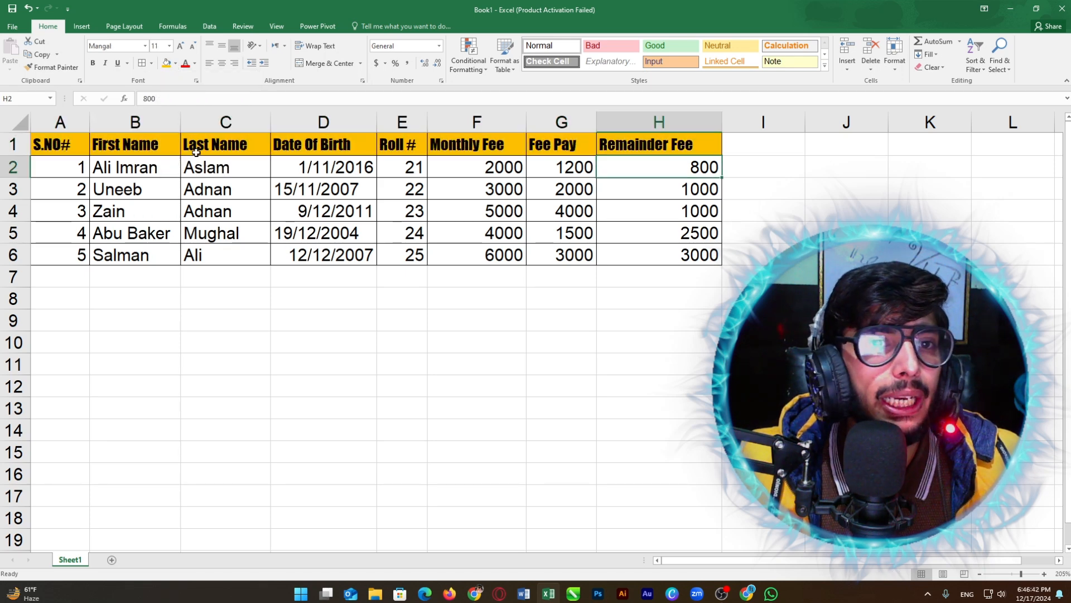
click(323, 145)
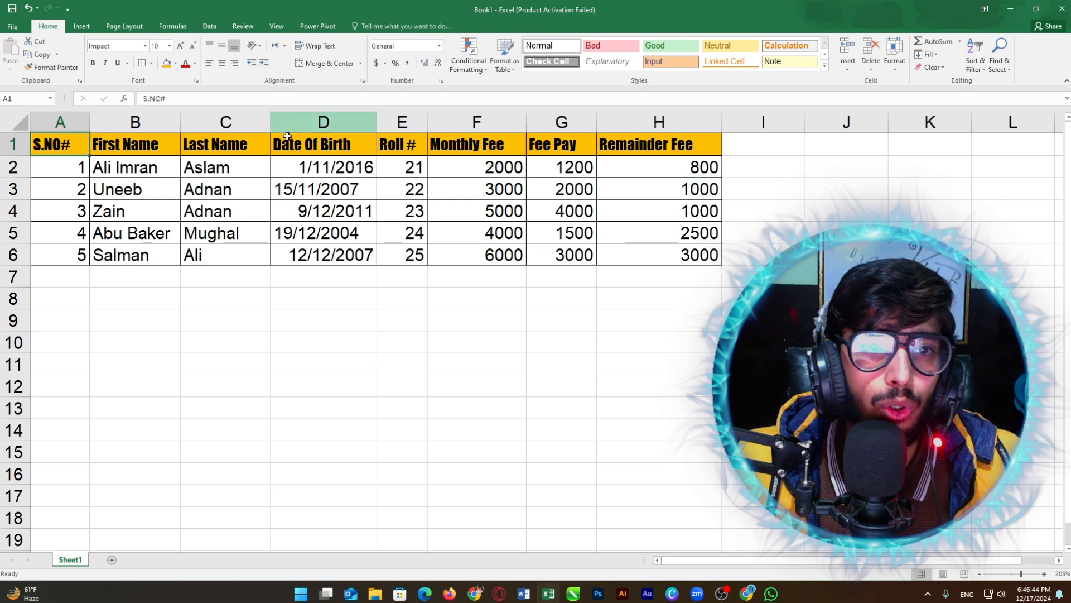
click(617, 146)
click(556, 147)
click(469, 146)
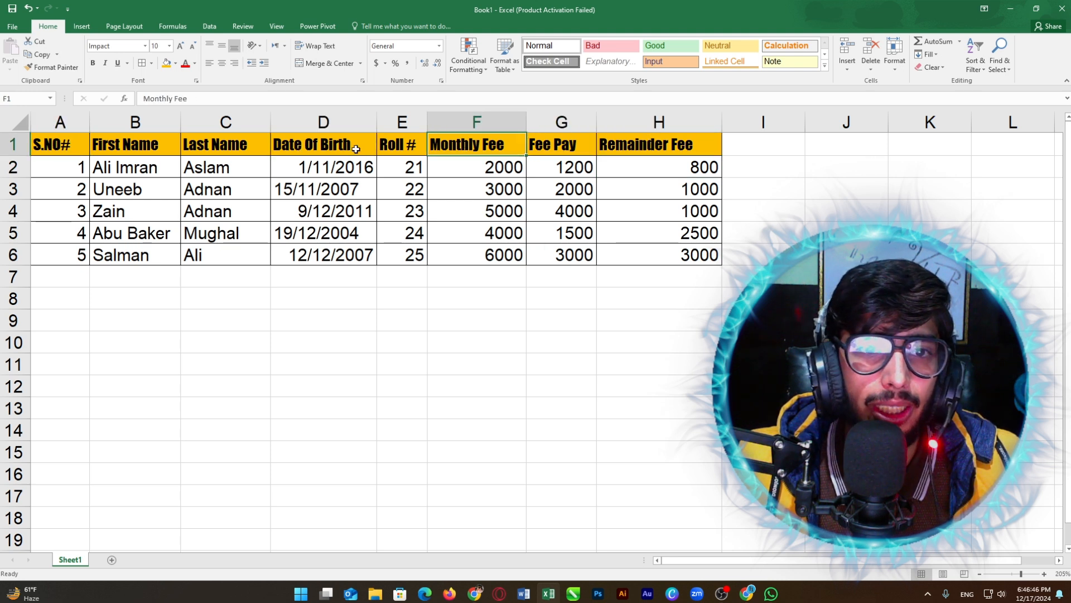
click(324, 146)
click(262, 147)
click(144, 149)
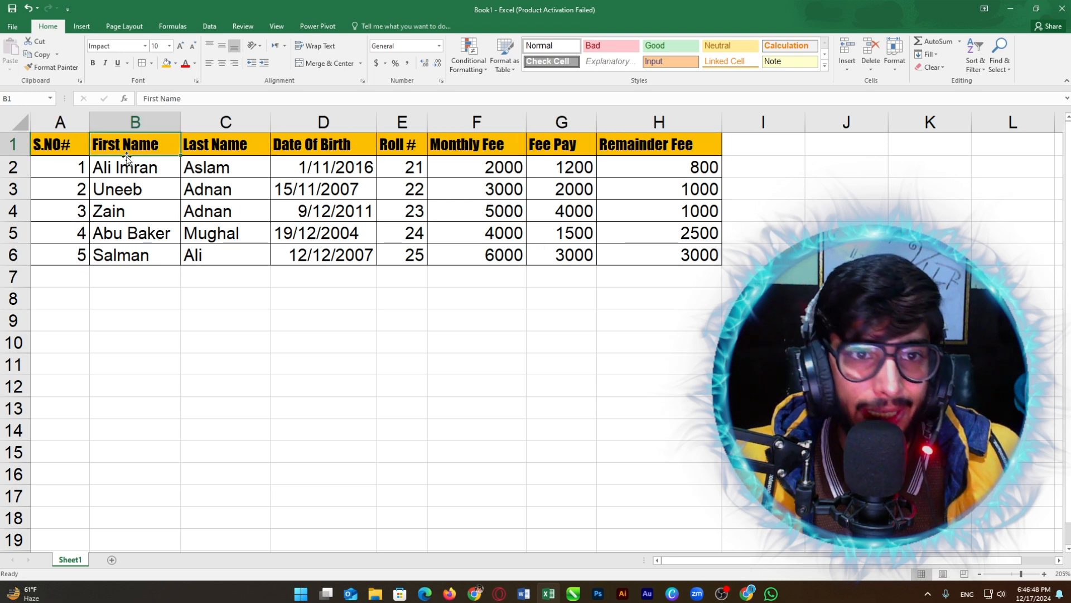
Step: Set the font color of the header row A1:H1 to black
drag(43, 146, 643, 145)
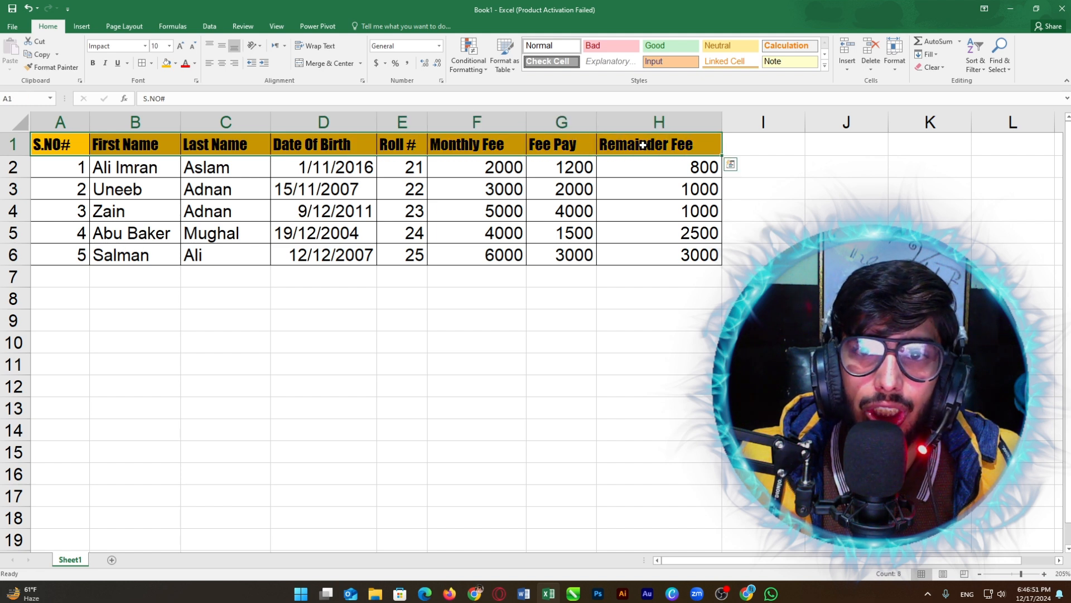
click(195, 65)
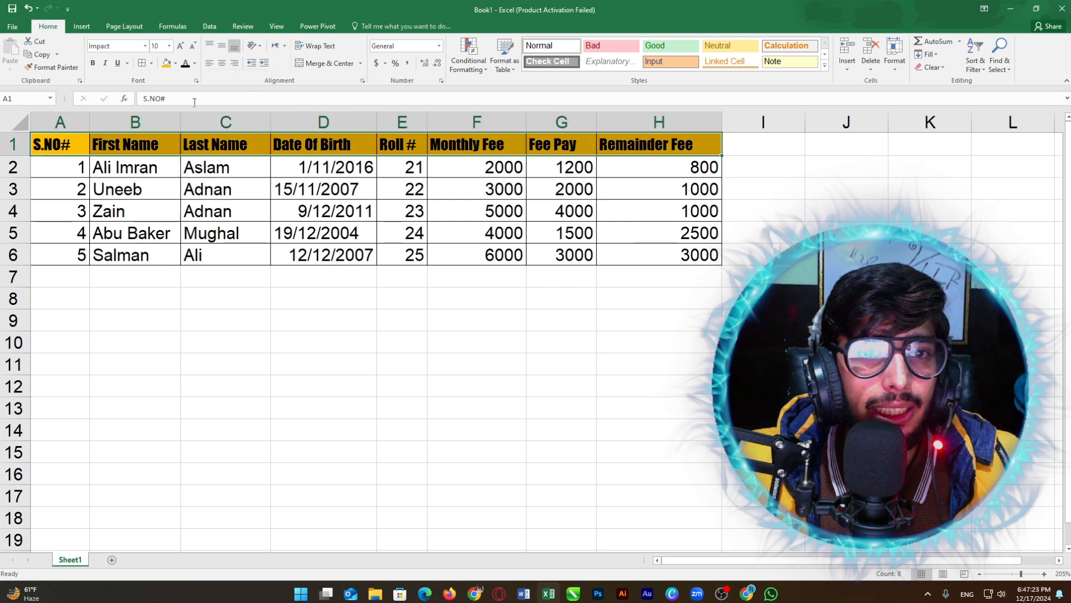
click(246, 145)
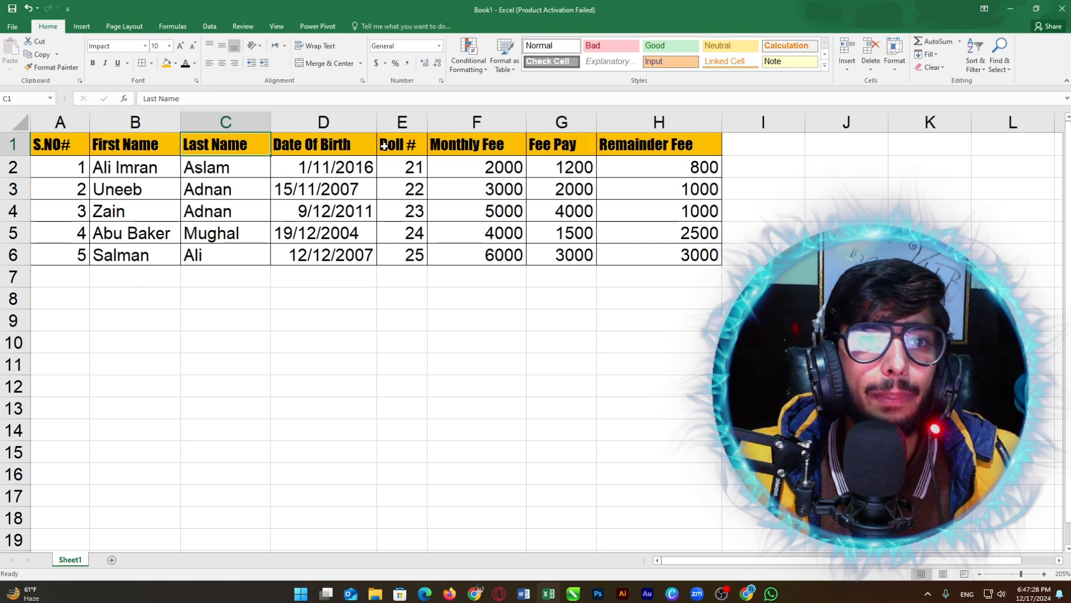
click(358, 144)
click(475, 144)
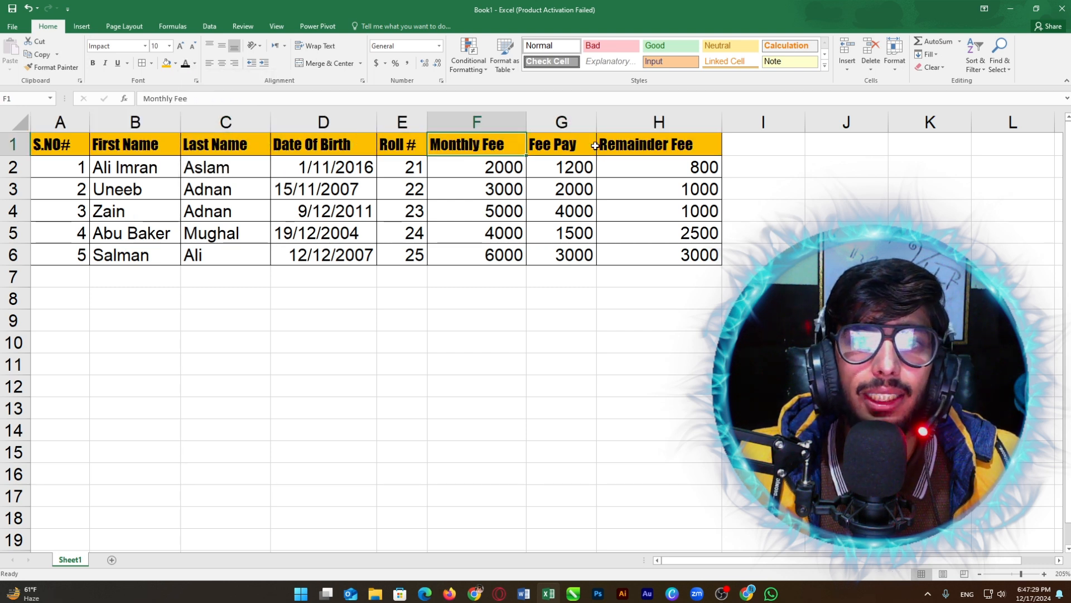
click(587, 145)
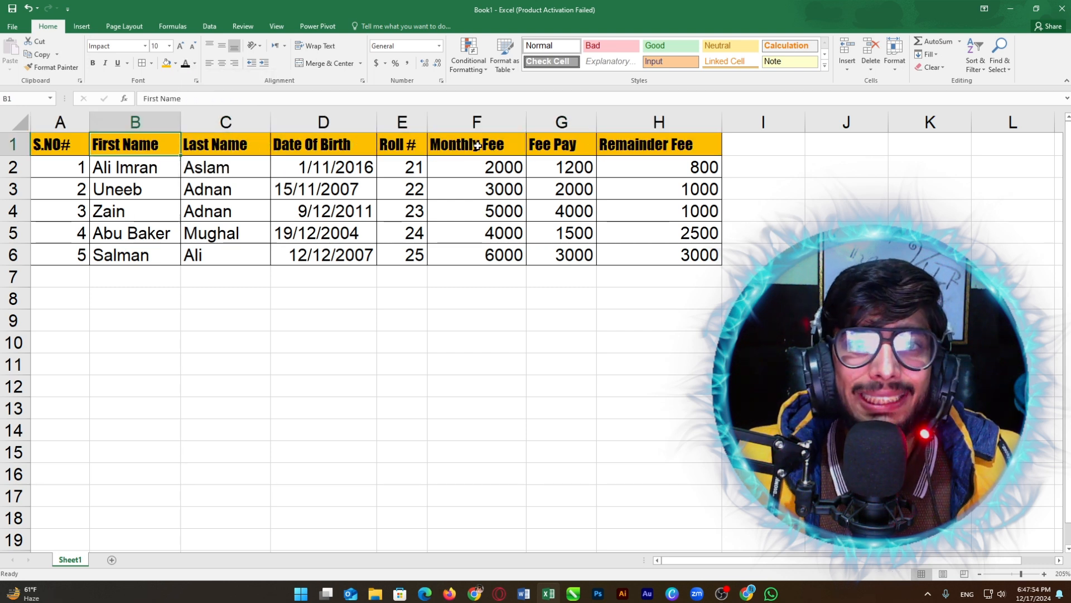
click(611, 144)
click(390, 162)
click(296, 145)
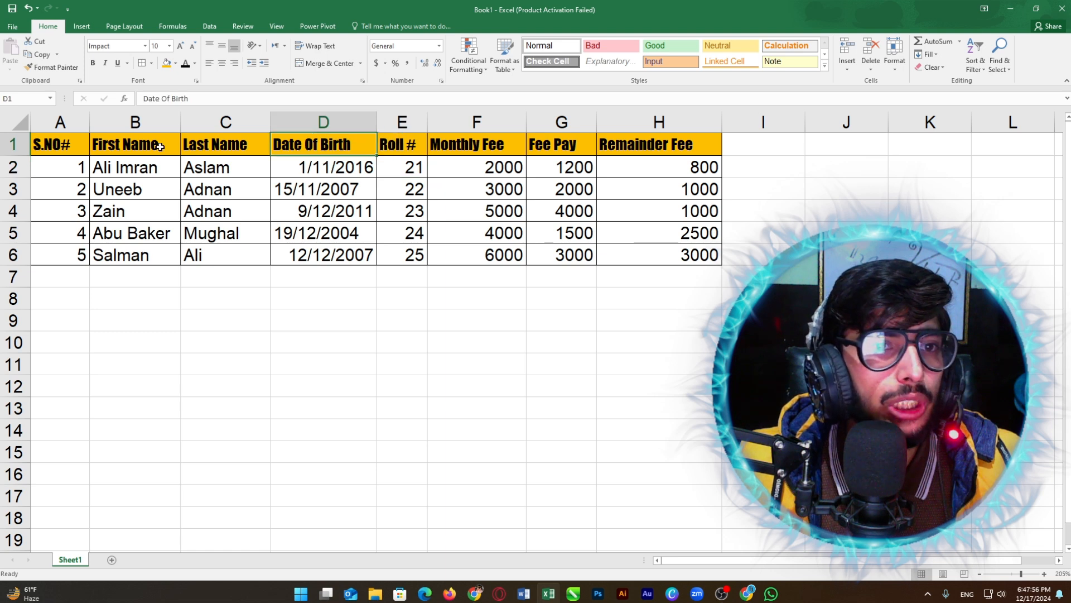
click(111, 146)
click(65, 146)
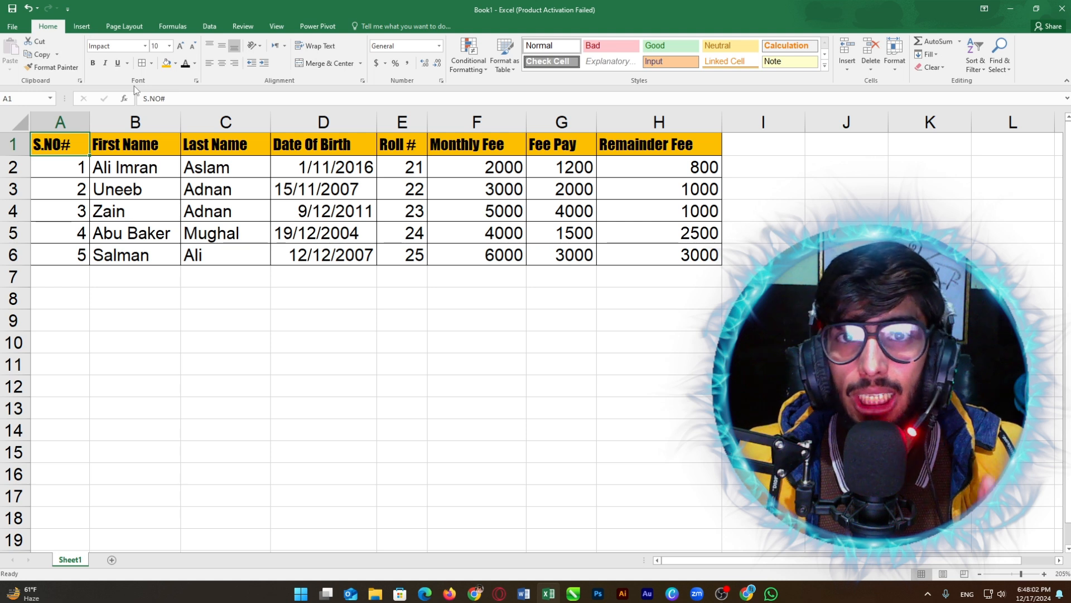
key(Right)
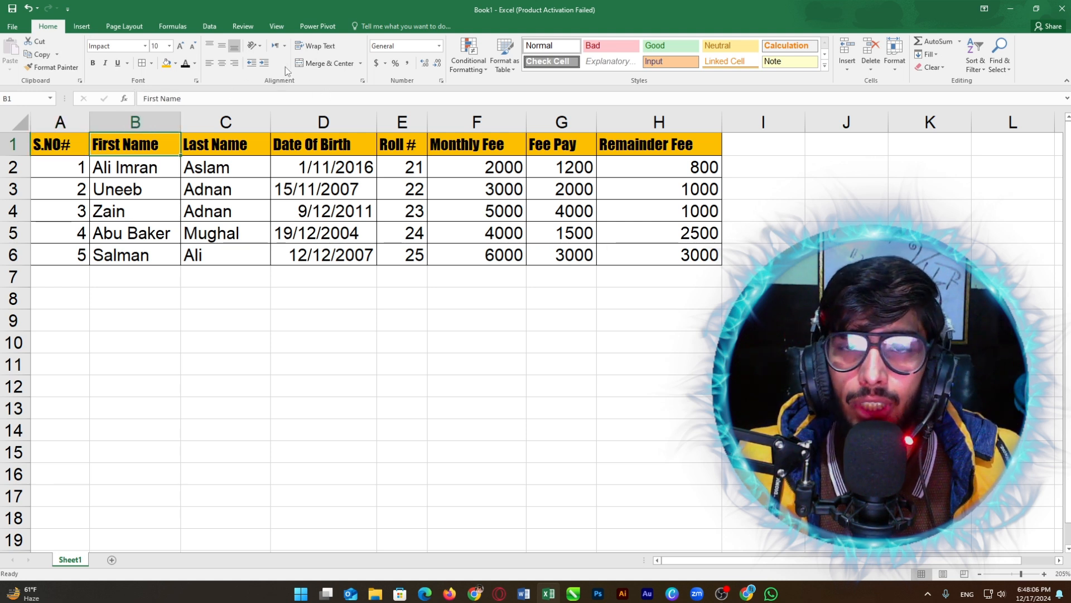
click(592, 153)
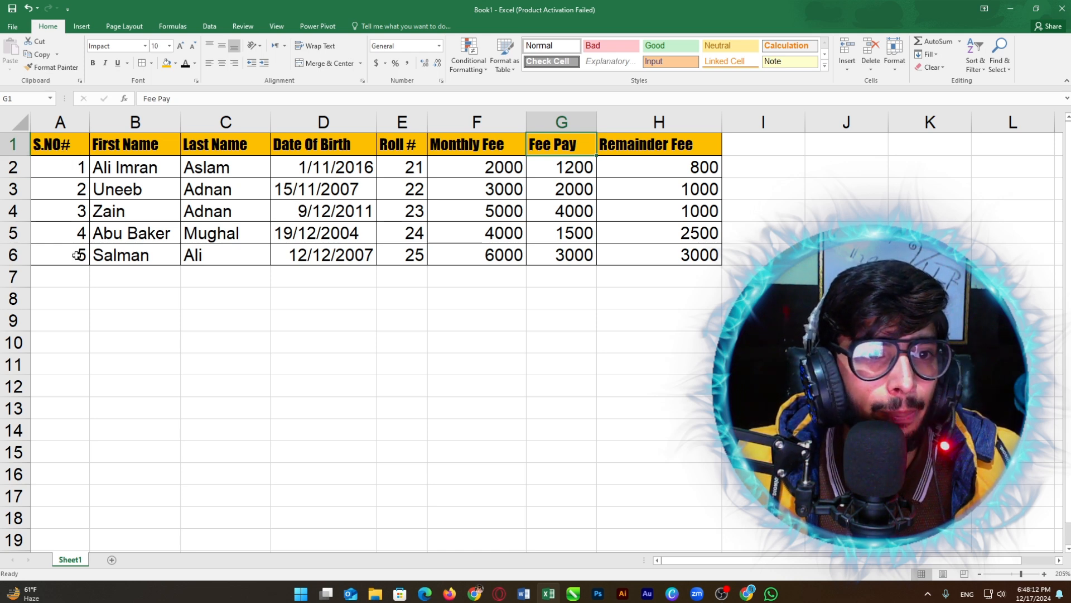
Step: Center the S.NO# column A1:A6 horizontally, with its header cell A1 also middle-aligned
click(74, 140)
mouse_move(74, 139)
mouse_down()
mouse_move(74, 254)
mouse_move(70, 148)
mouse_up()
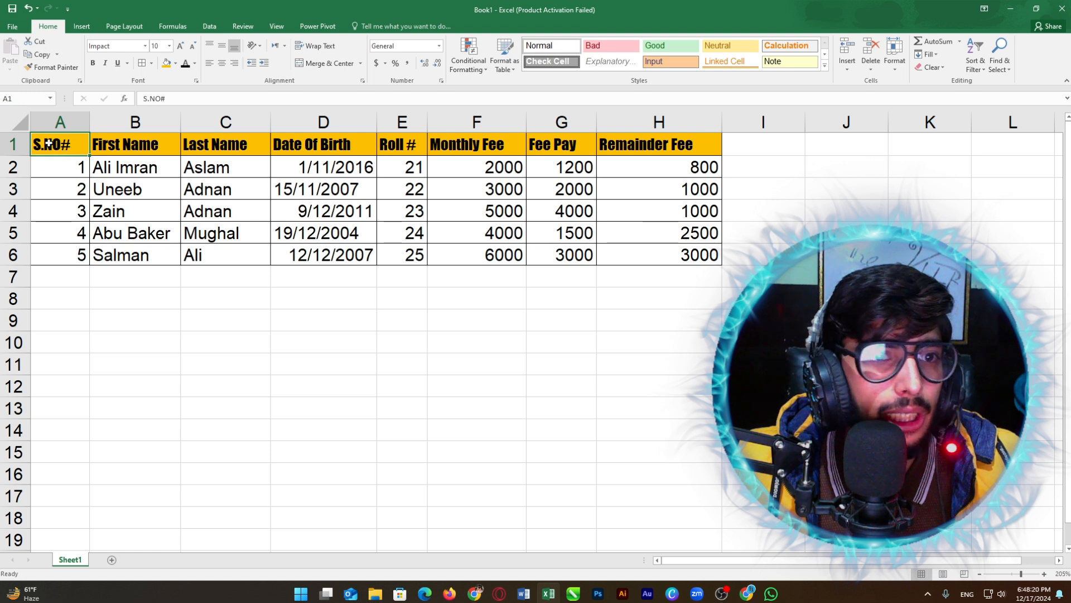
click(222, 49)
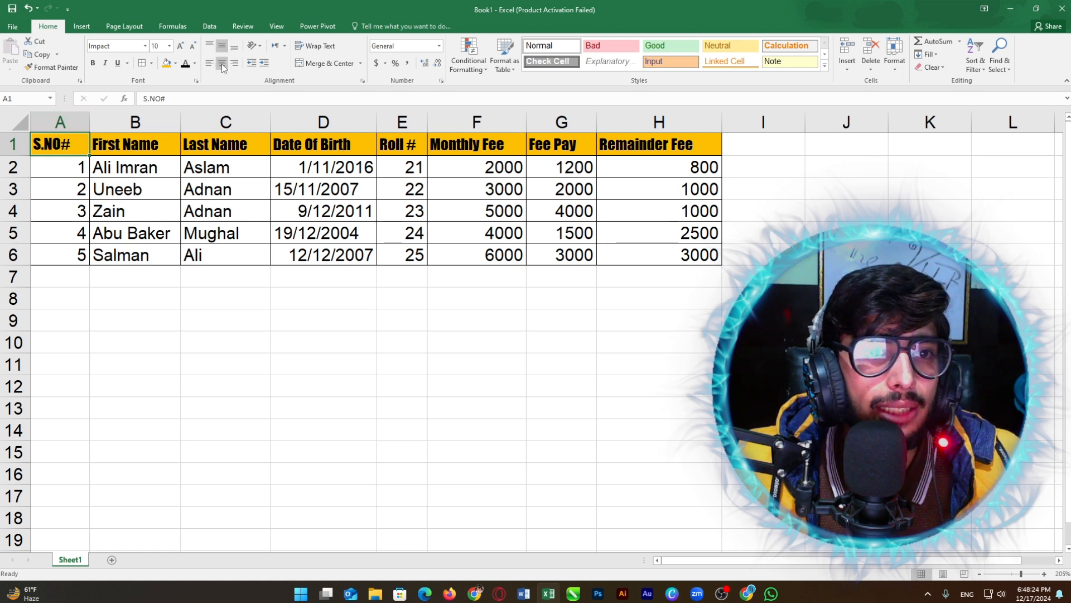
click(222, 63)
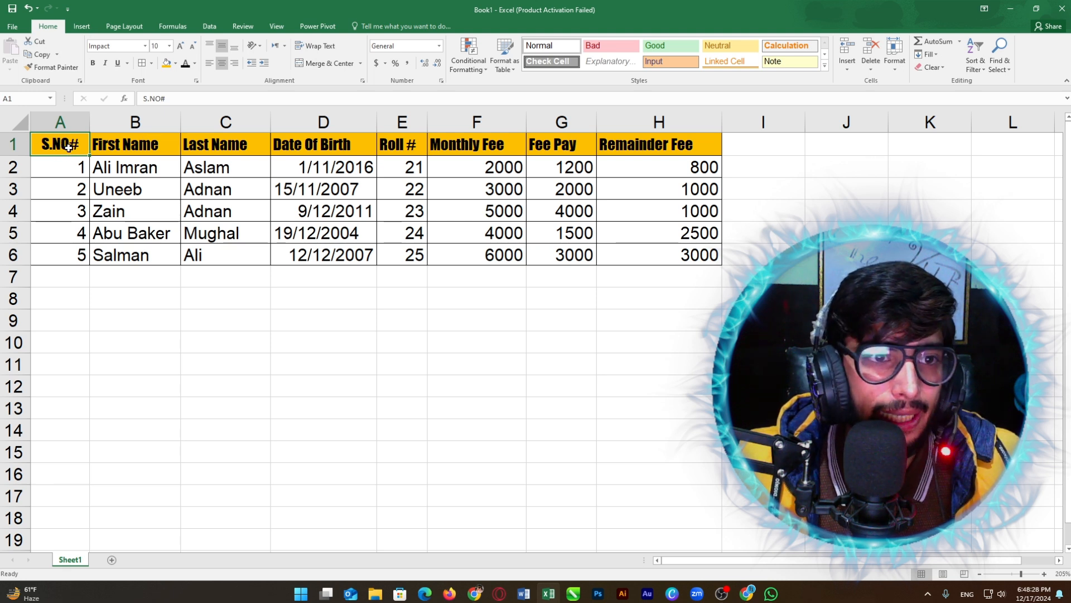
drag(67, 142, 71, 254)
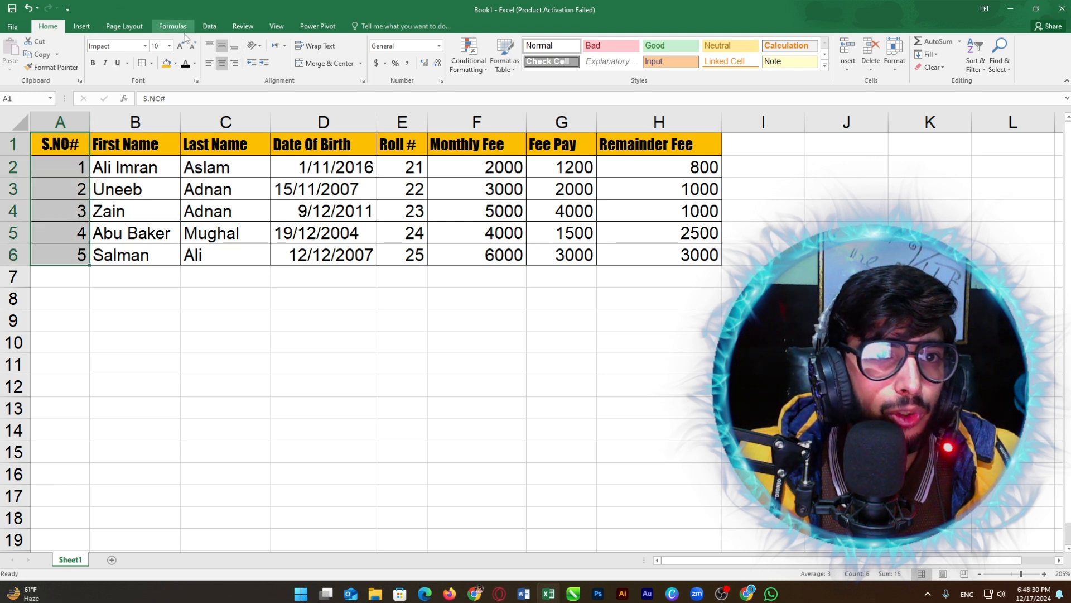
click(221, 64)
click(221, 65)
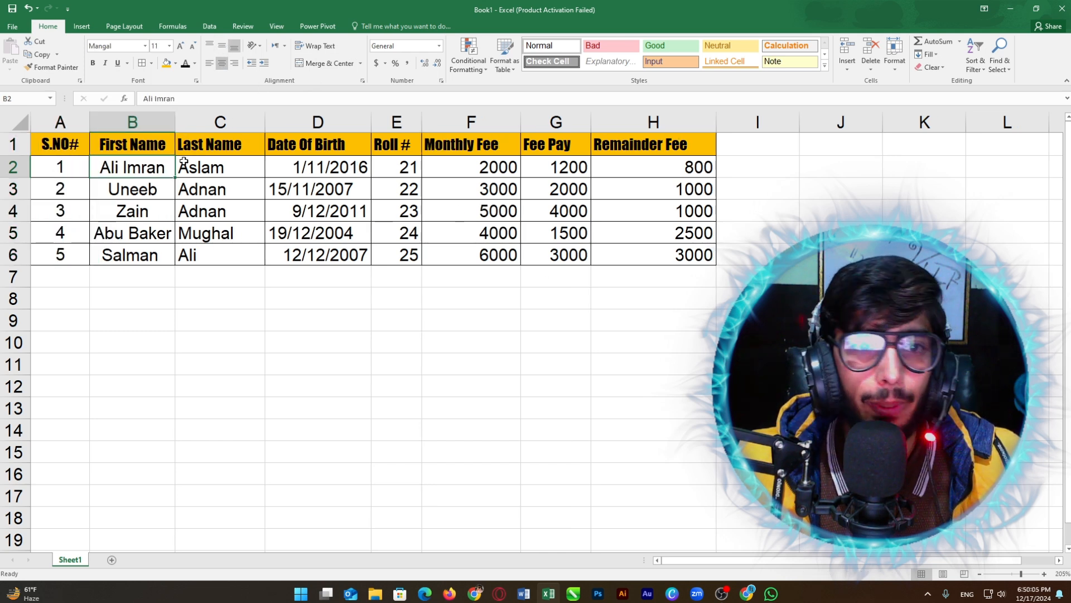
Step: Center the remaining table cells C1:H6 both vertically and horizontally
click(194, 142)
drag(192, 141, 647, 251)
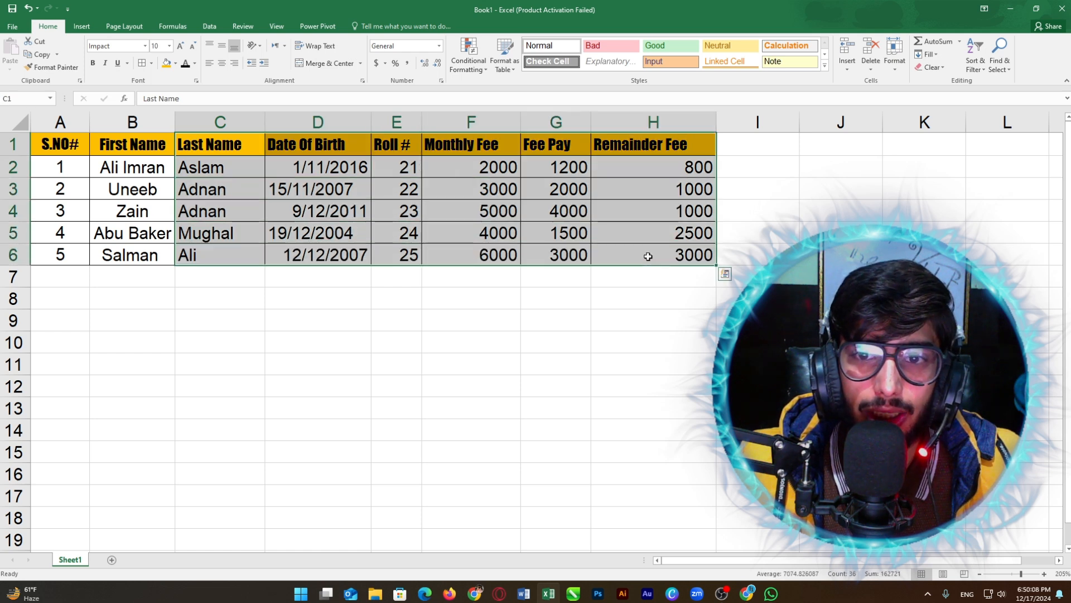
click(222, 46)
click(222, 63)
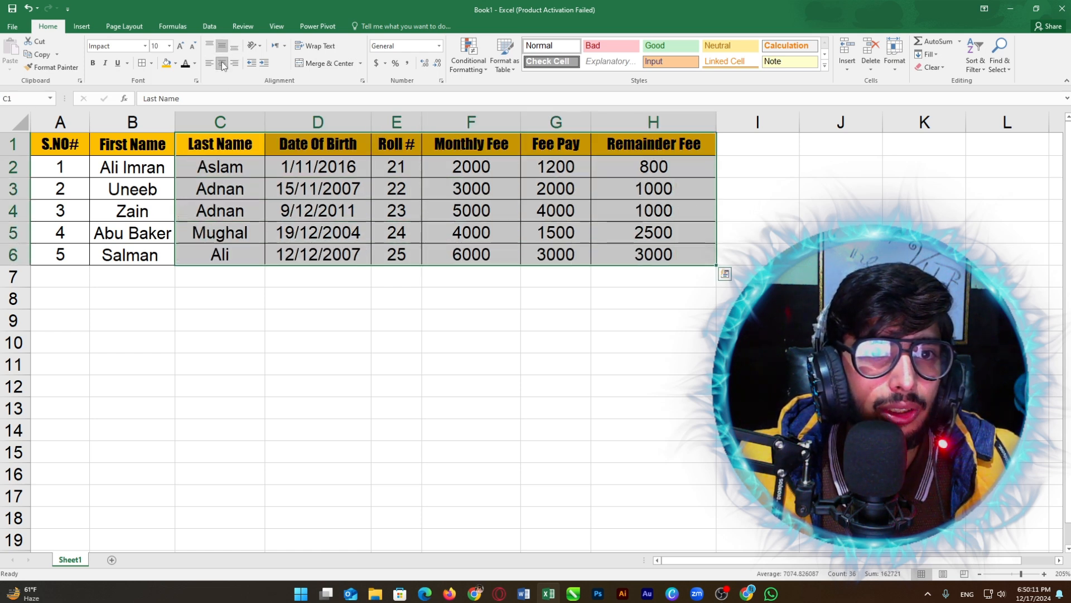
click(736, 195)
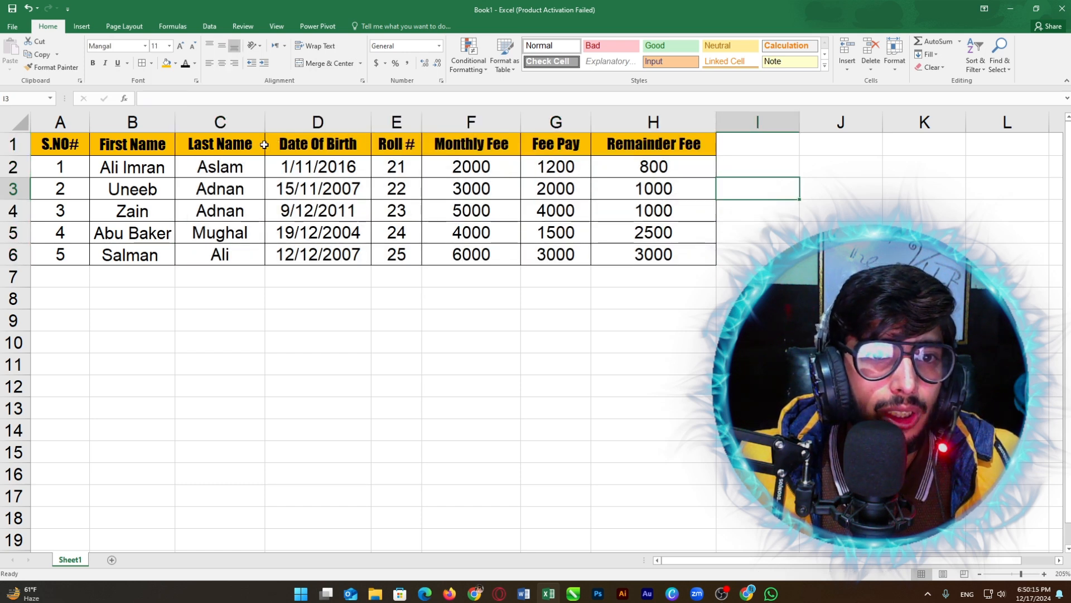
Step: AutoFit the widths of columns C through H to their contents
double_click(265, 124)
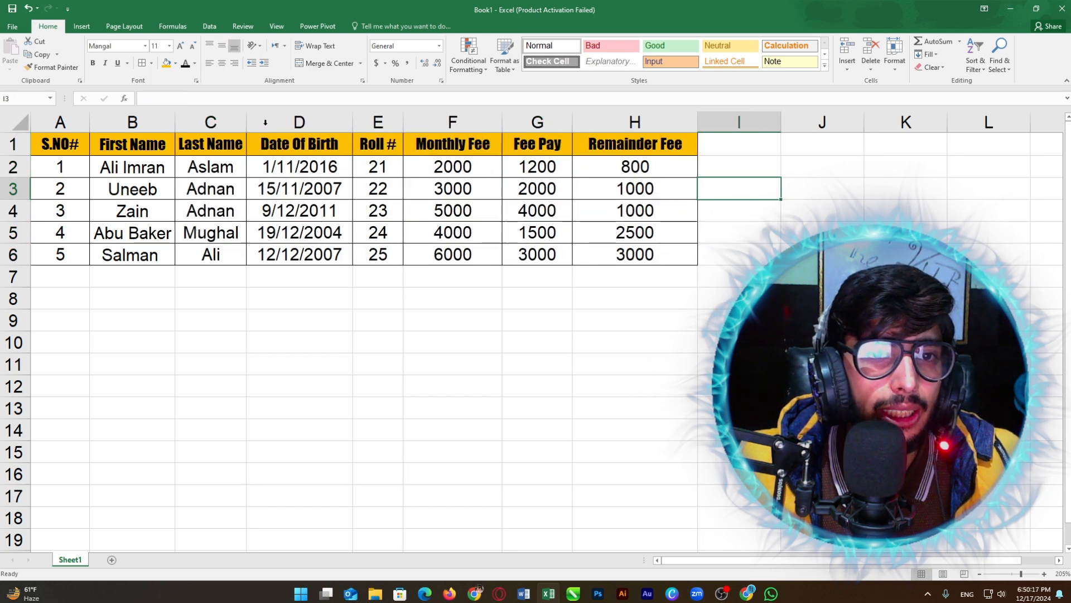
double_click(352, 124)
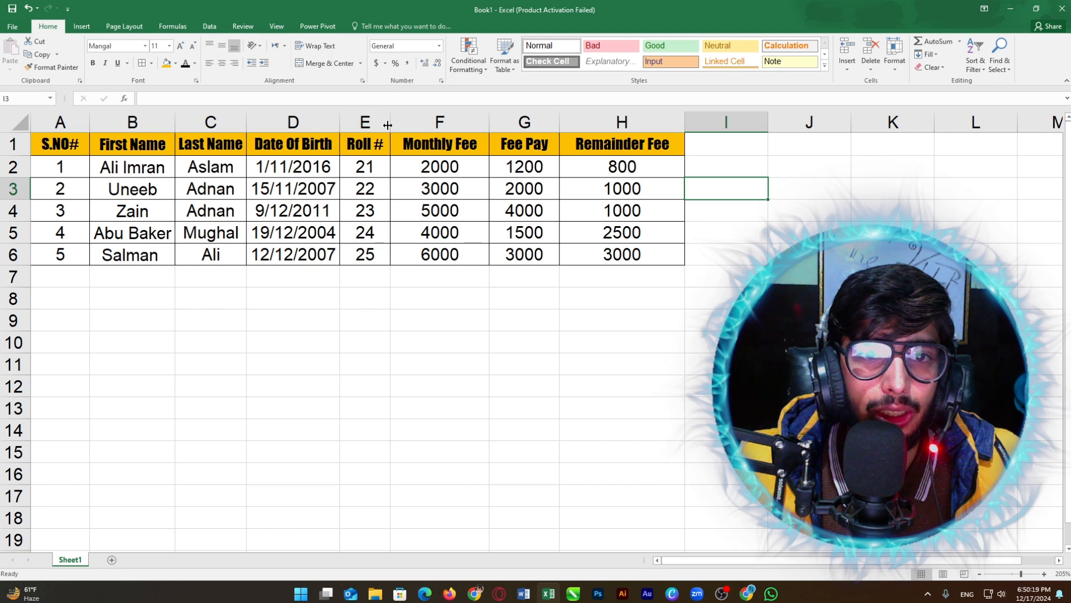
double_click(390, 124)
double_click(483, 124)
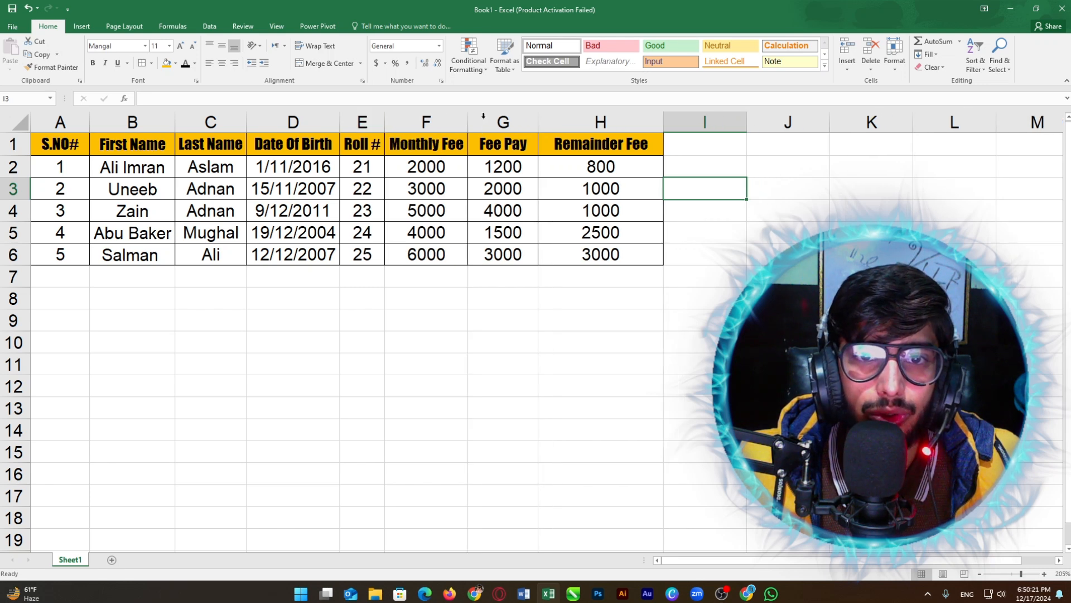
double_click(538, 123)
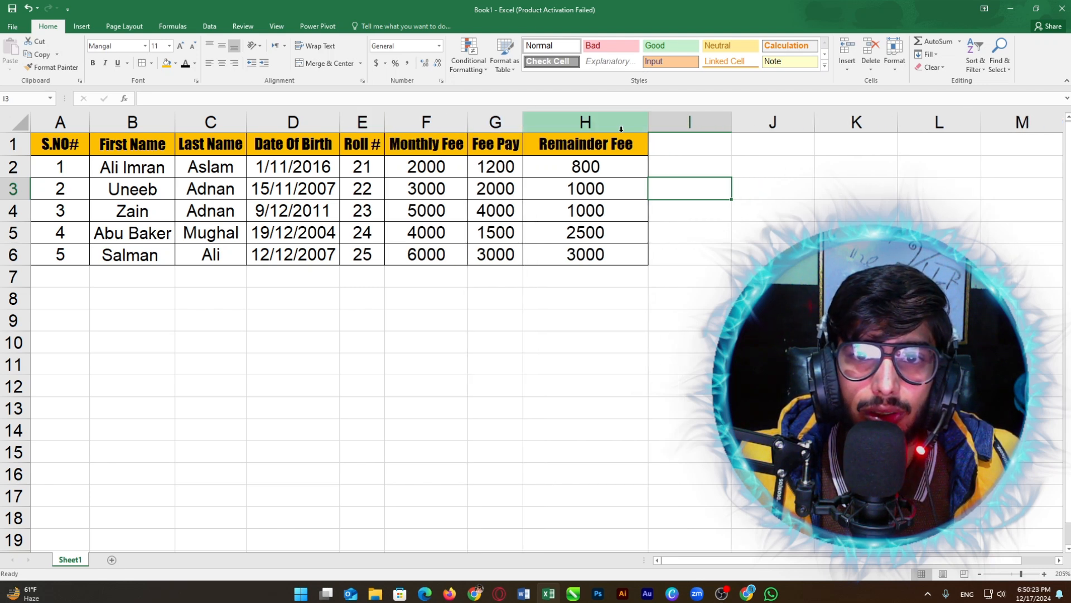
double_click(647, 122)
click(736, 210)
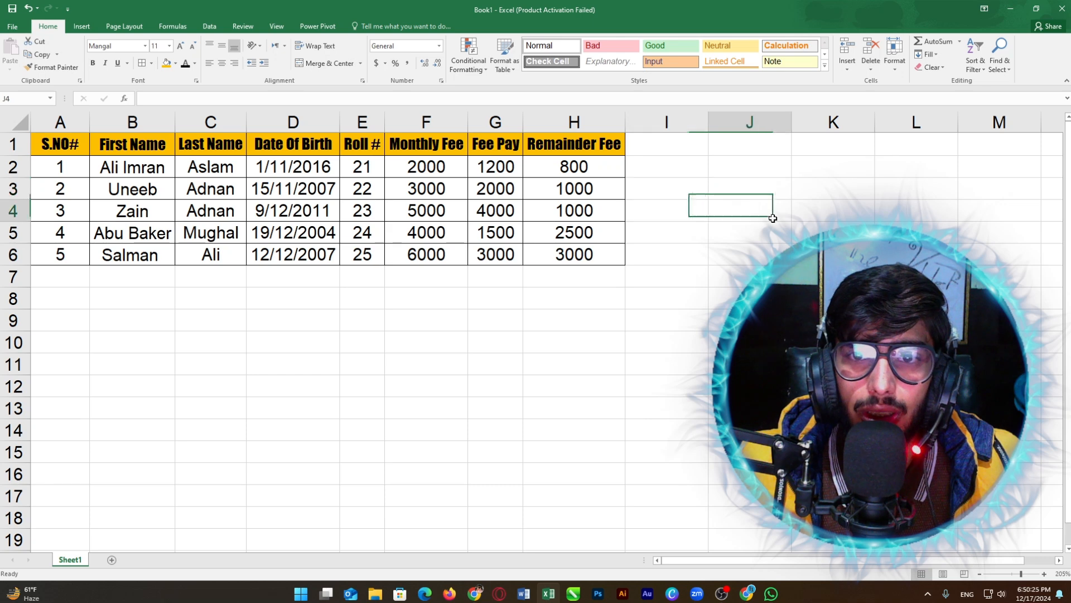
mouse_move(614, 254)
mouse_down()
mouse_move(270, 161)
mouse_move(77, 168)
mouse_up()
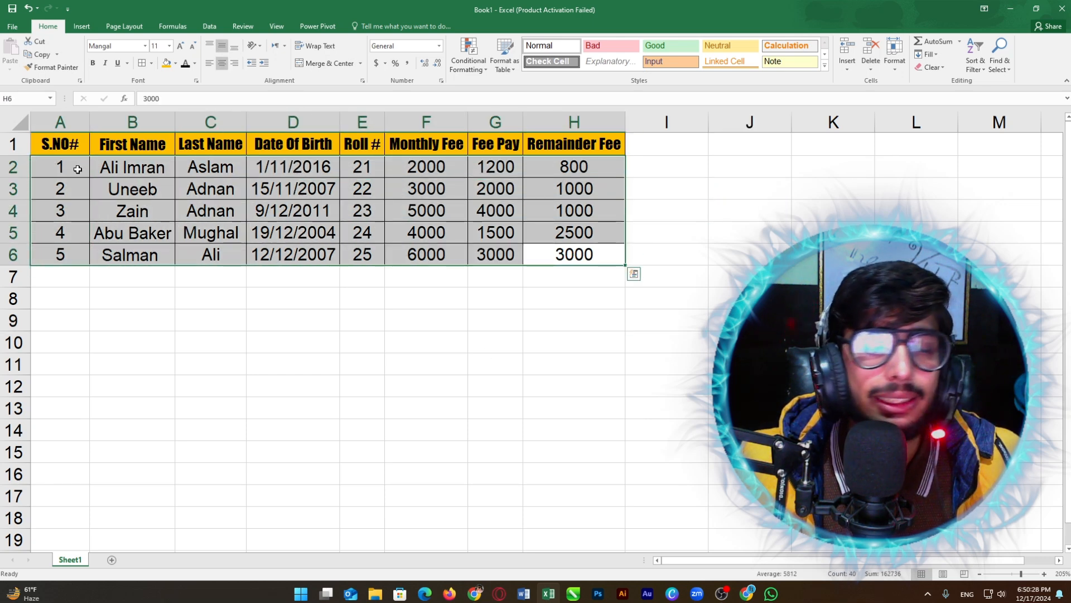
click(376, 141)
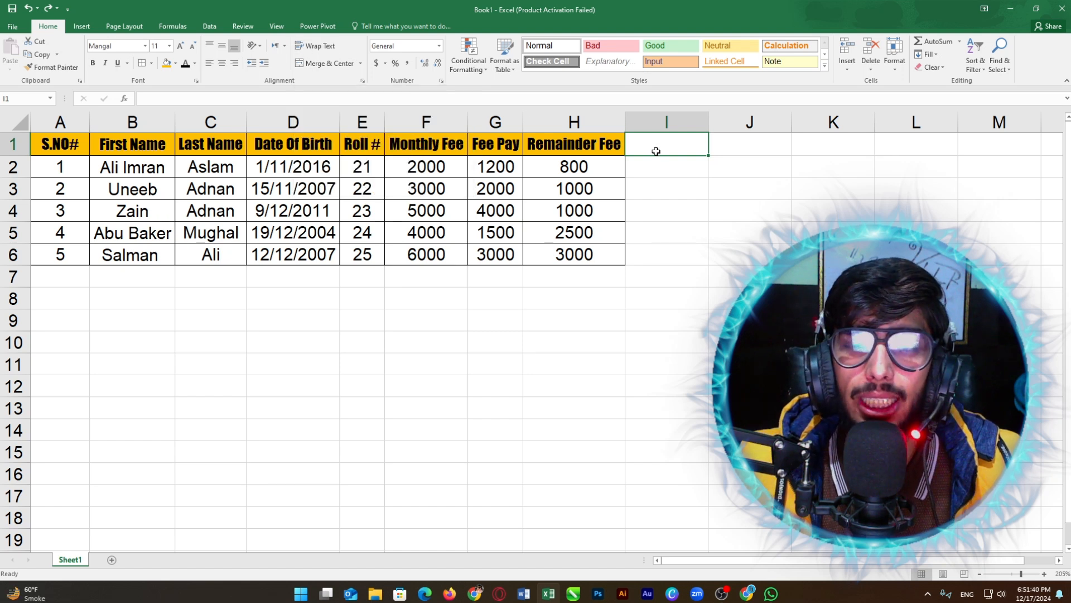
click(662, 171)
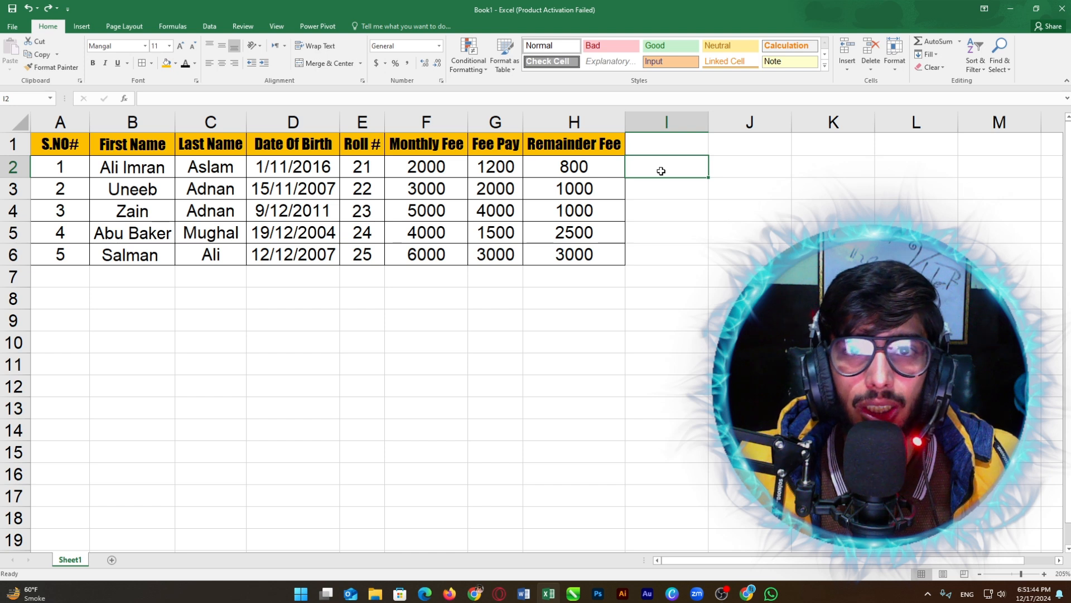
Step: Enter the sample text "sdasdffsgghfghdhdhgh" in cell I1 and apply Wrap Text to it
click(669, 149)
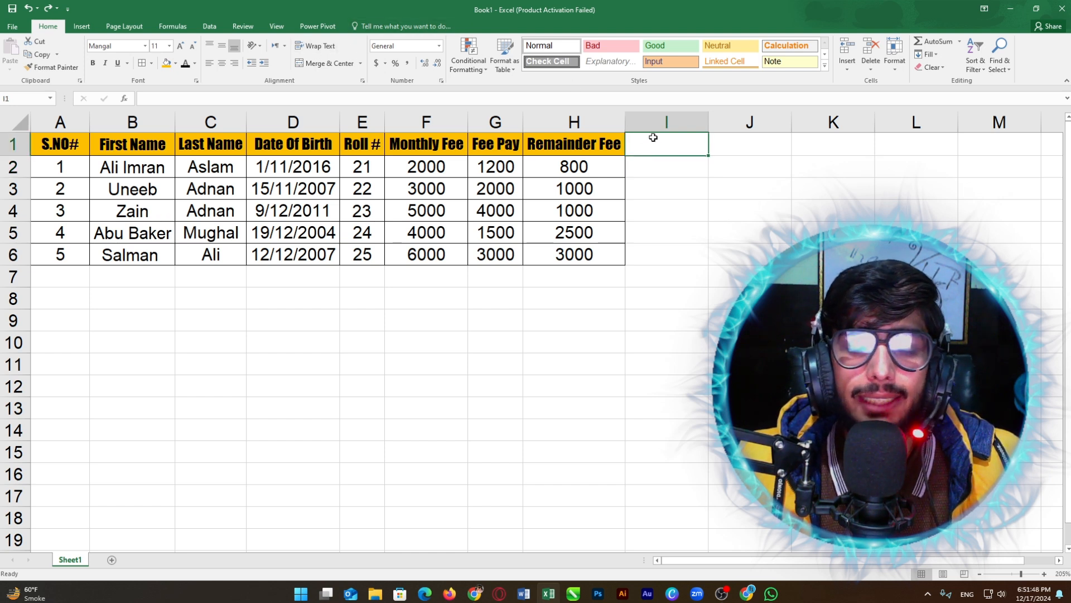
text(sdasdffsgghf)
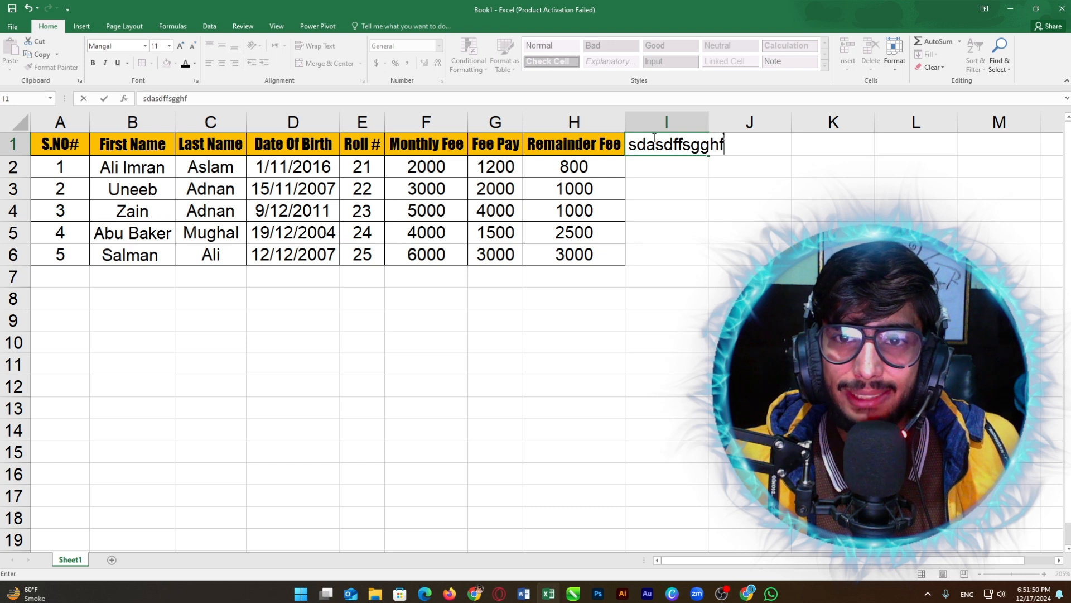
text(ghdhdhgh)
click(756, 168)
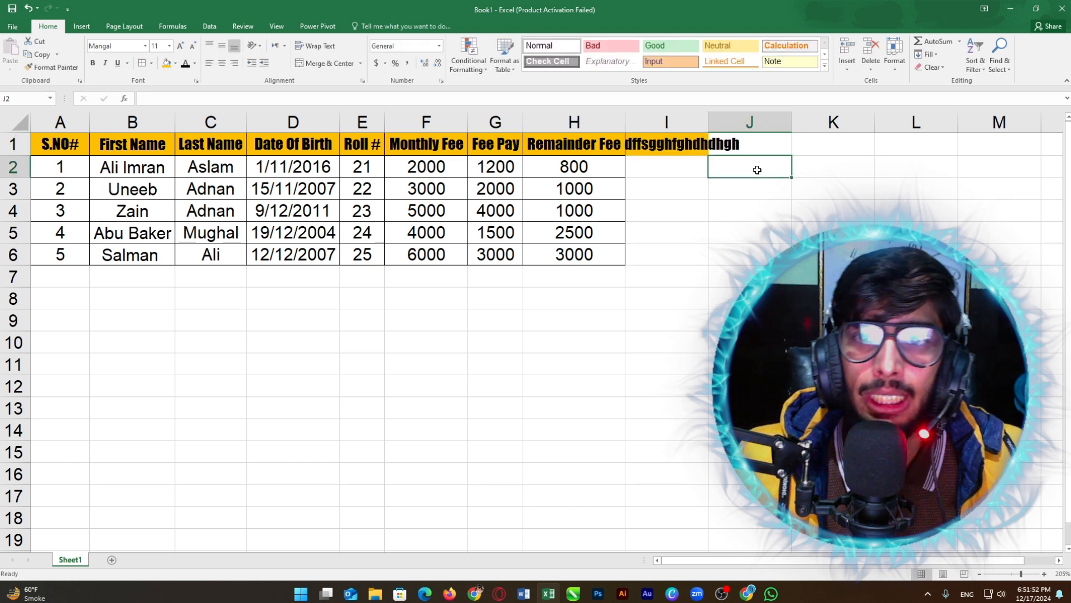
click(664, 149)
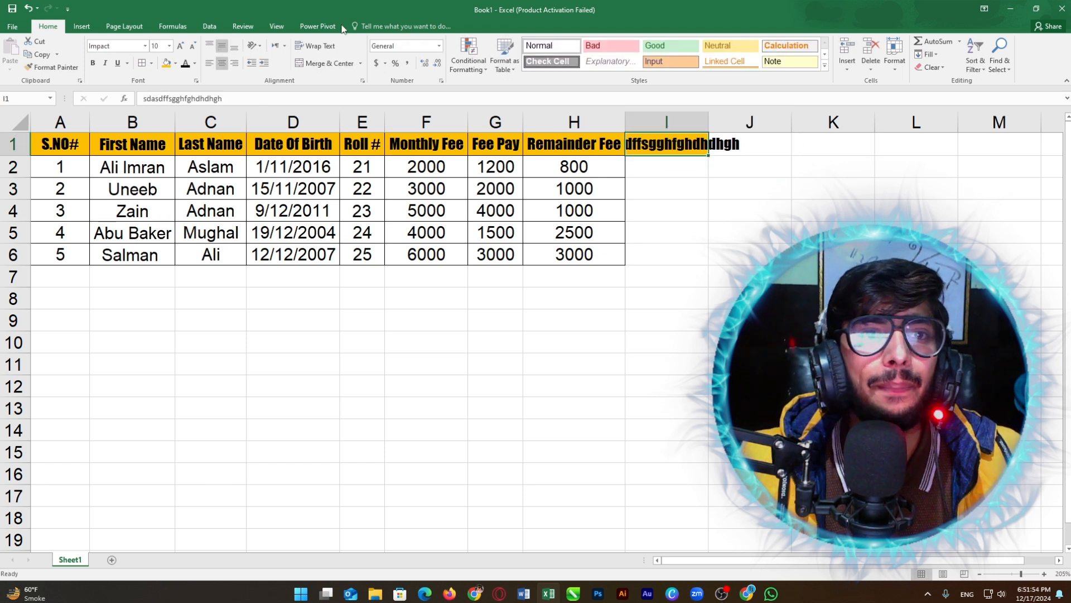
click(318, 47)
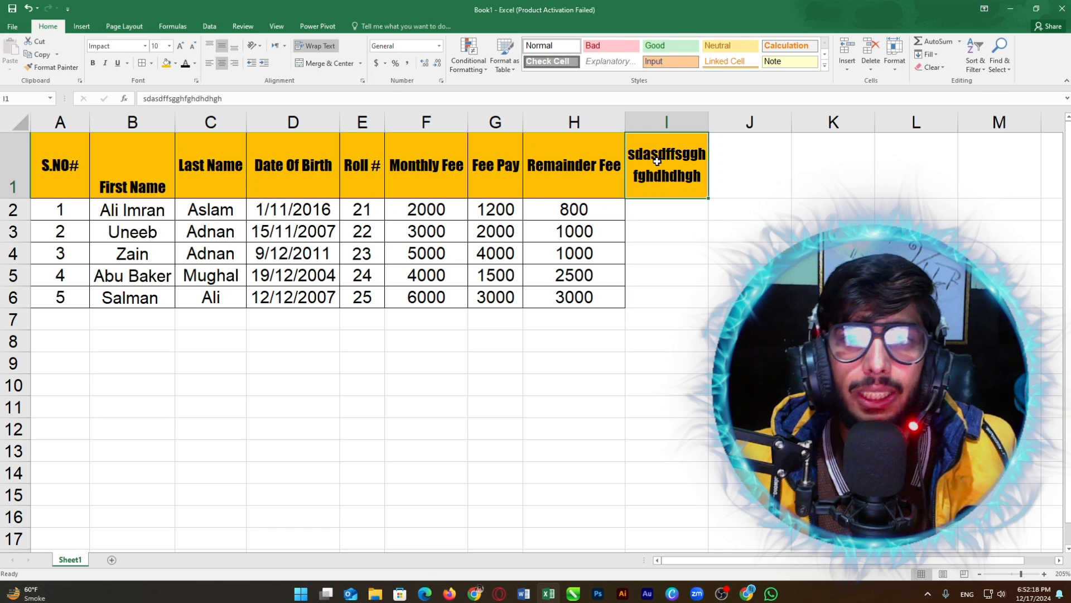
Step: Undo the text wrapping and the sample text entry in cell I1
key(ctrl+z)
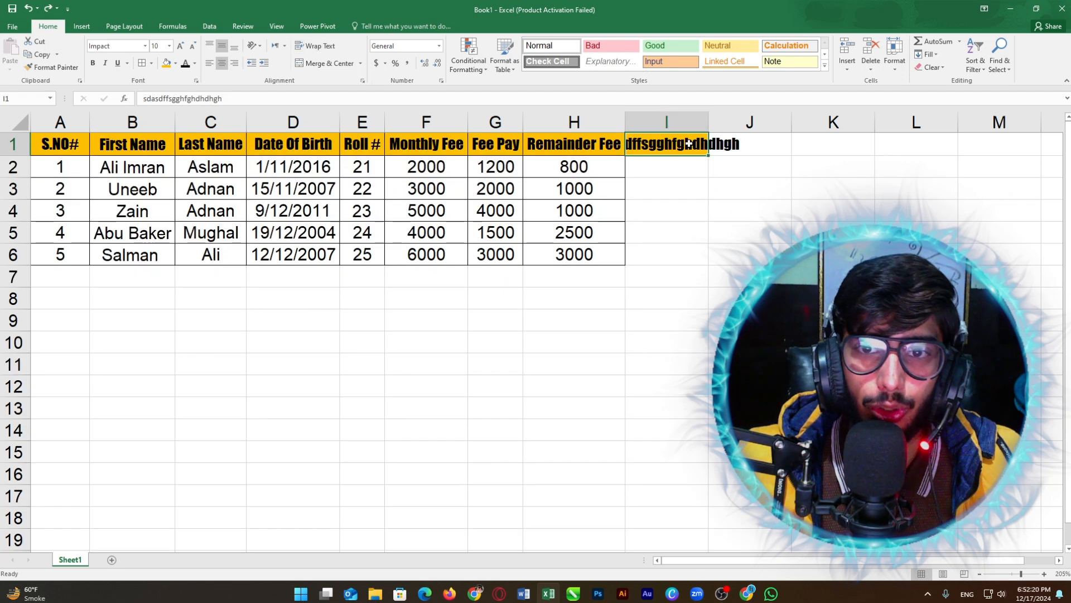
key(ctrl+z)
click(686, 173)
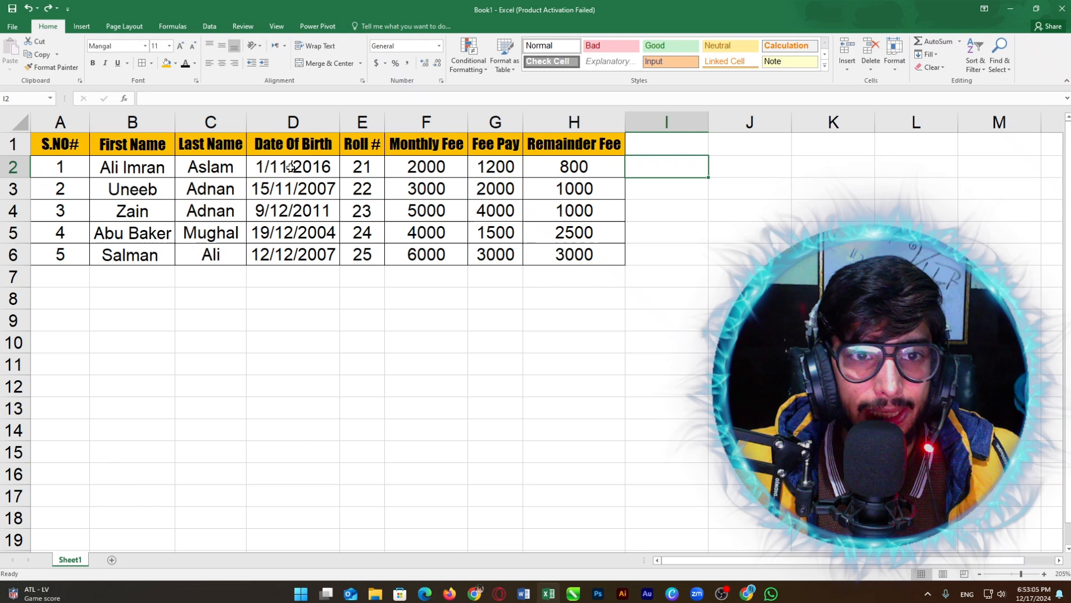
Step: Try the Long Date number format on cell D2, then switch it back to Short Date
click(285, 167)
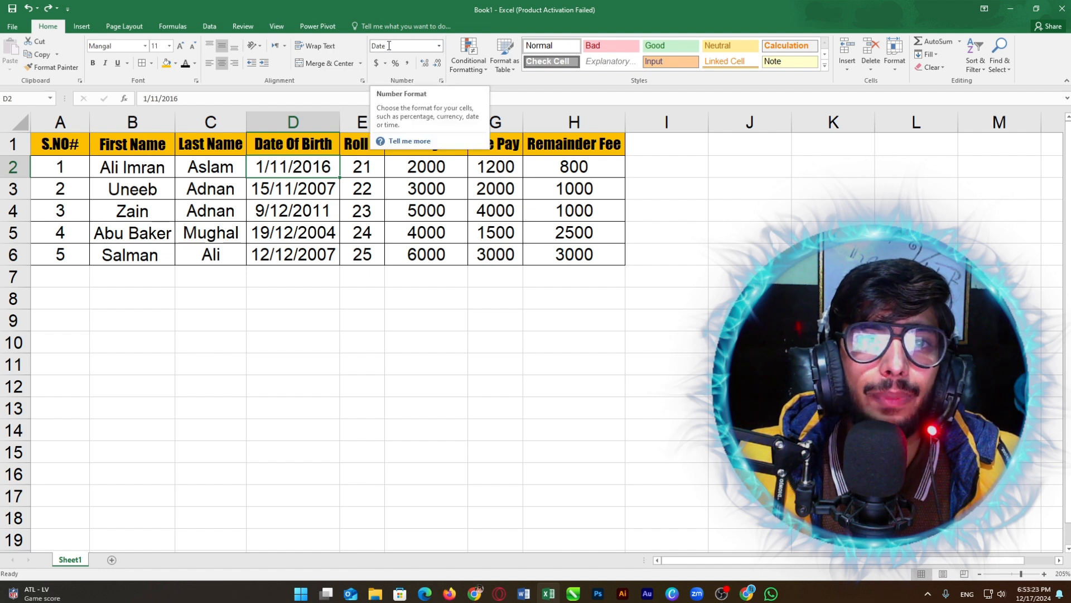
click(440, 47)
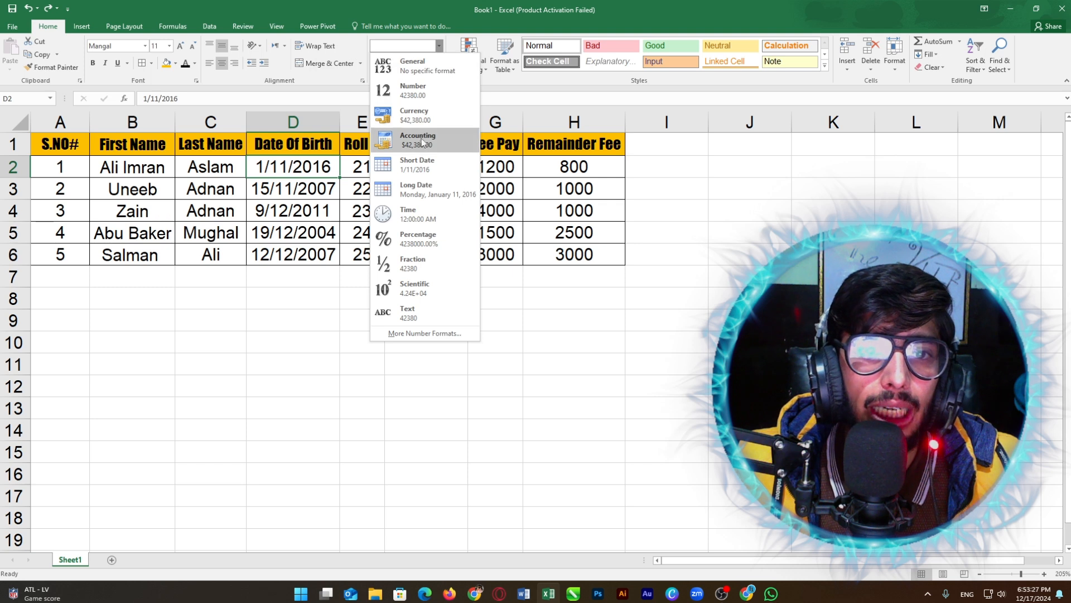
click(426, 191)
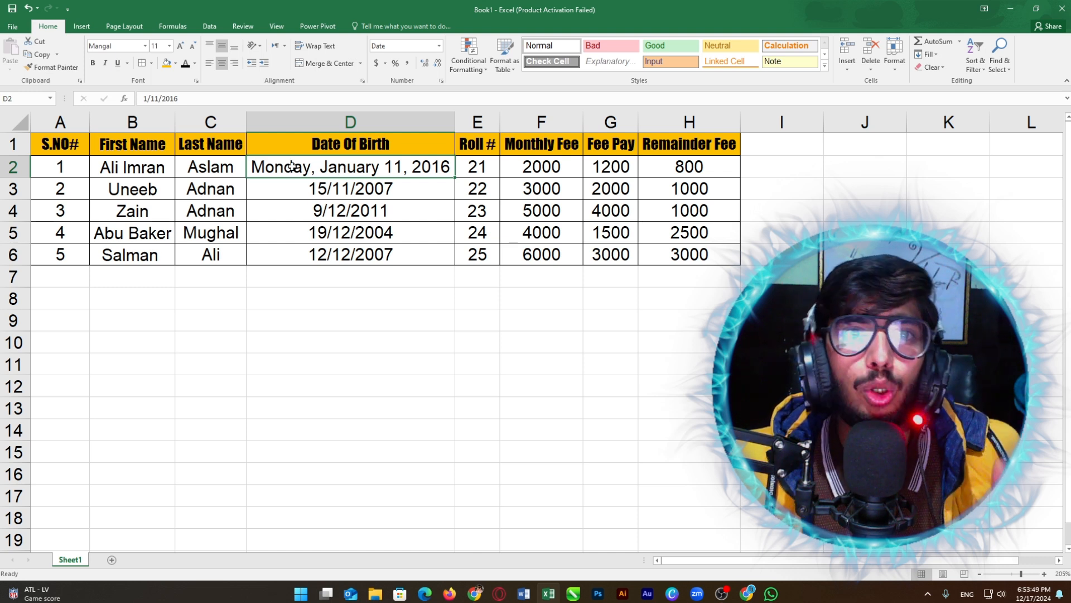
click(439, 46)
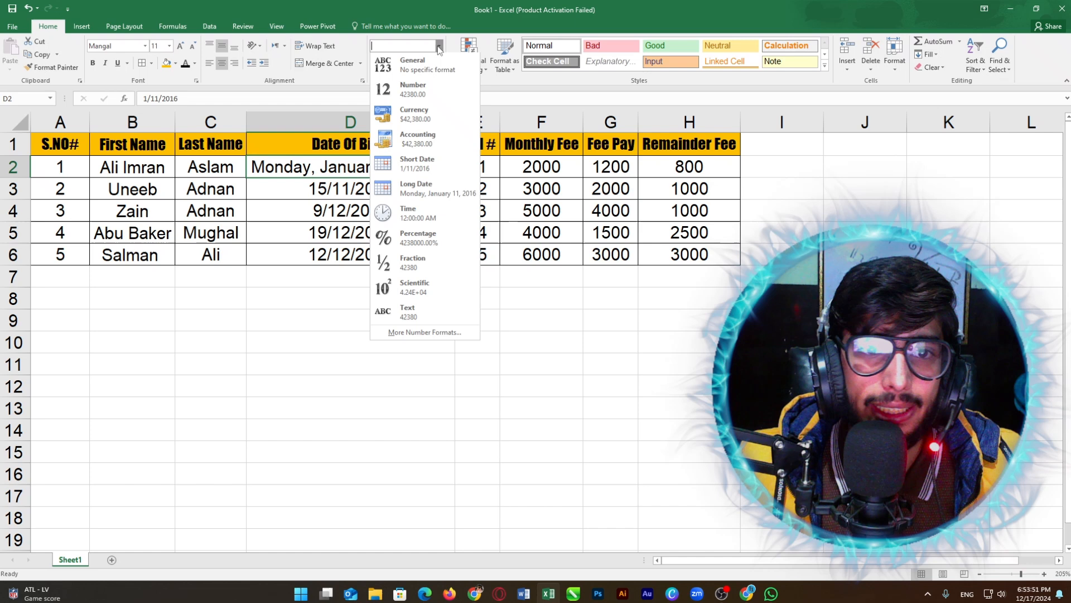
click(416, 165)
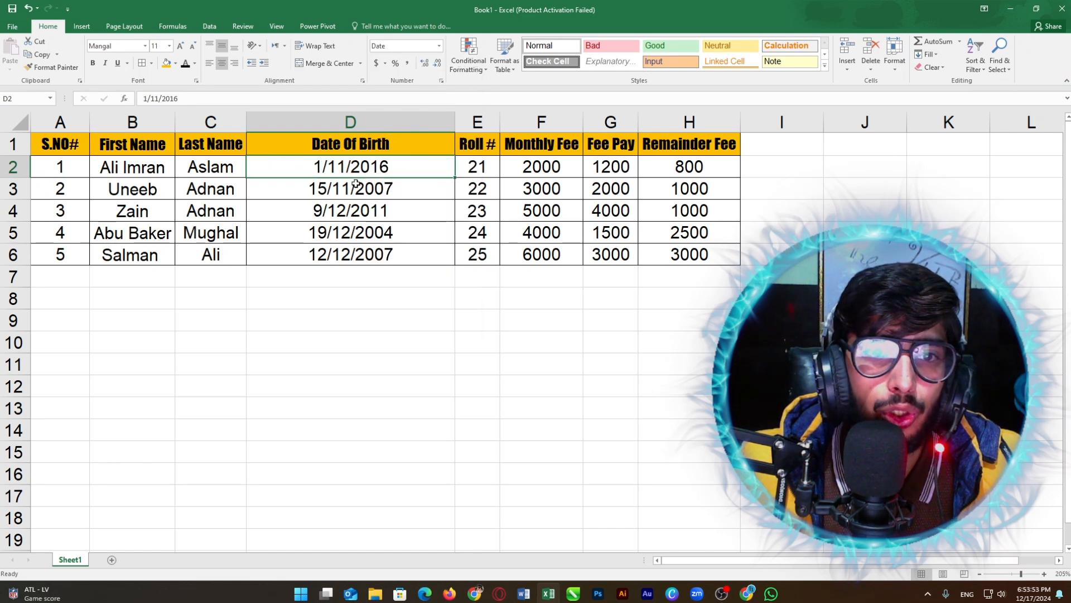
Step: Format cell D2 with the date type that shows the full month name, day and year without the weekday
click(439, 47)
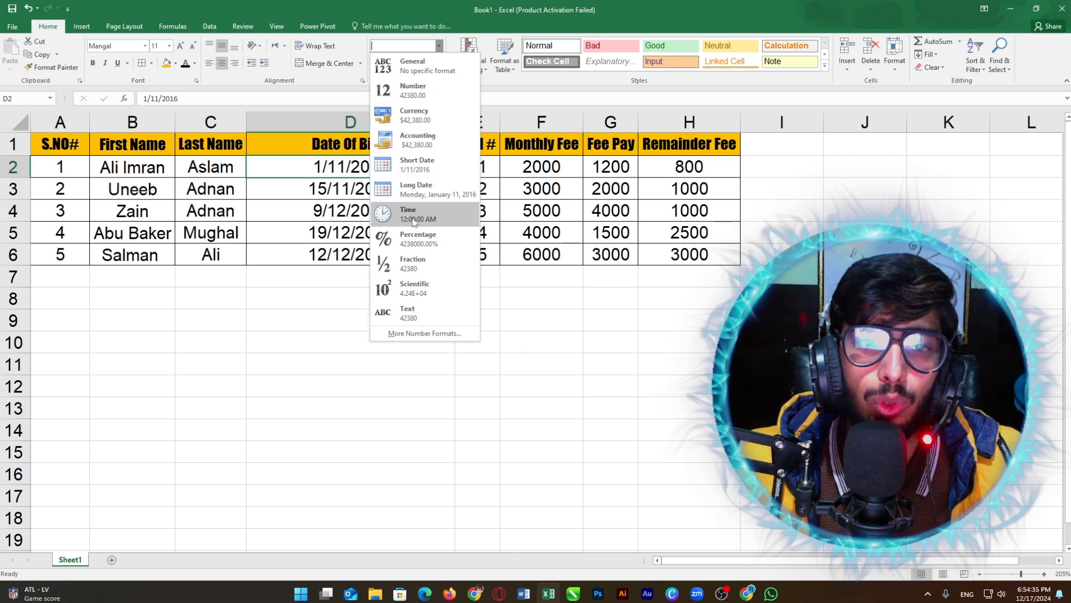
click(366, 158)
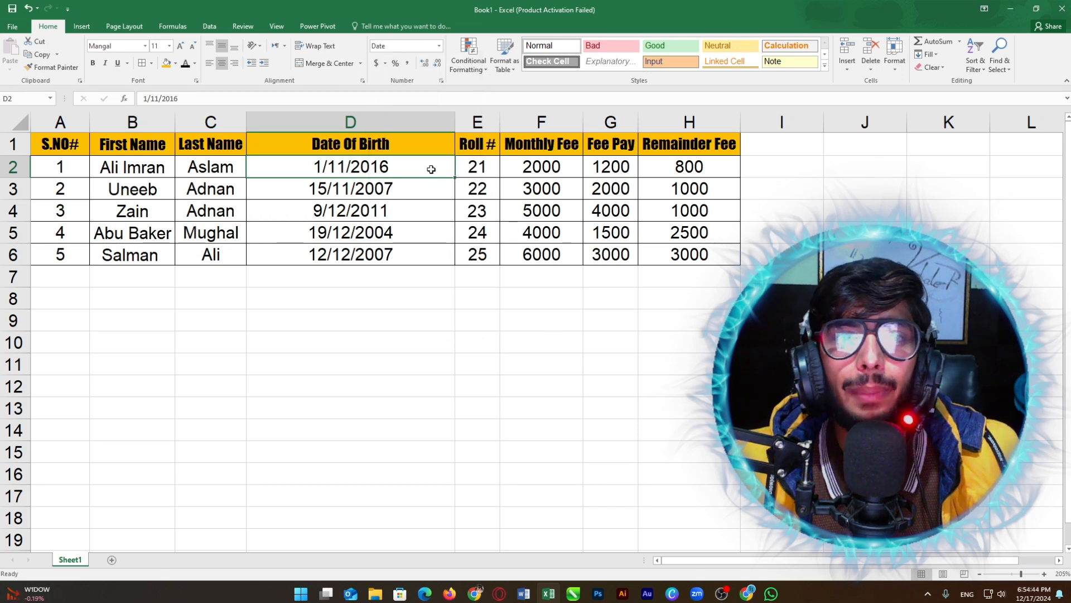
click(440, 82)
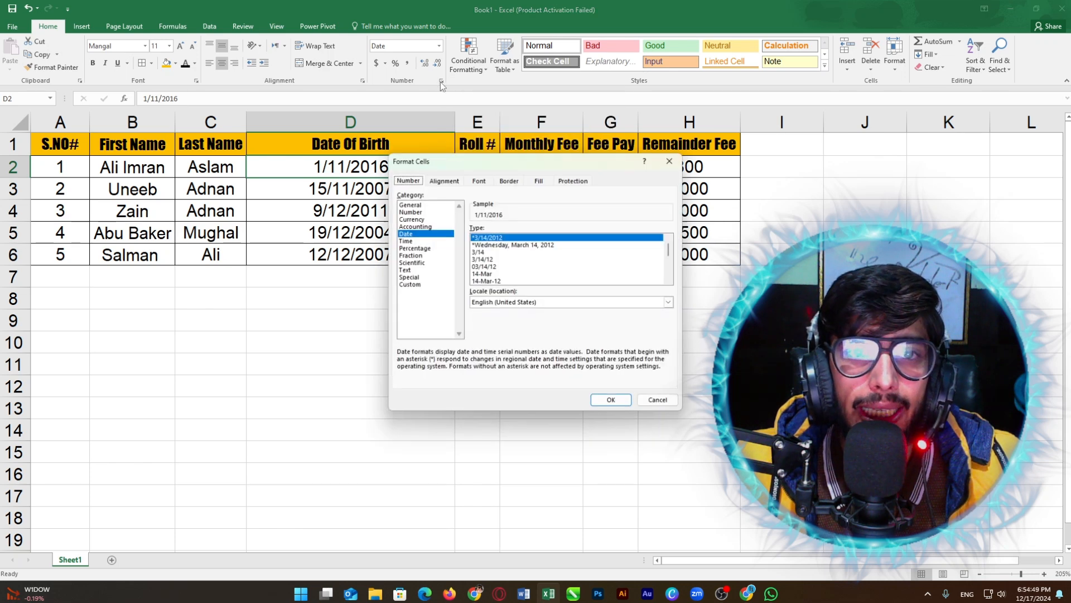
drag(554, 160, 264, 118)
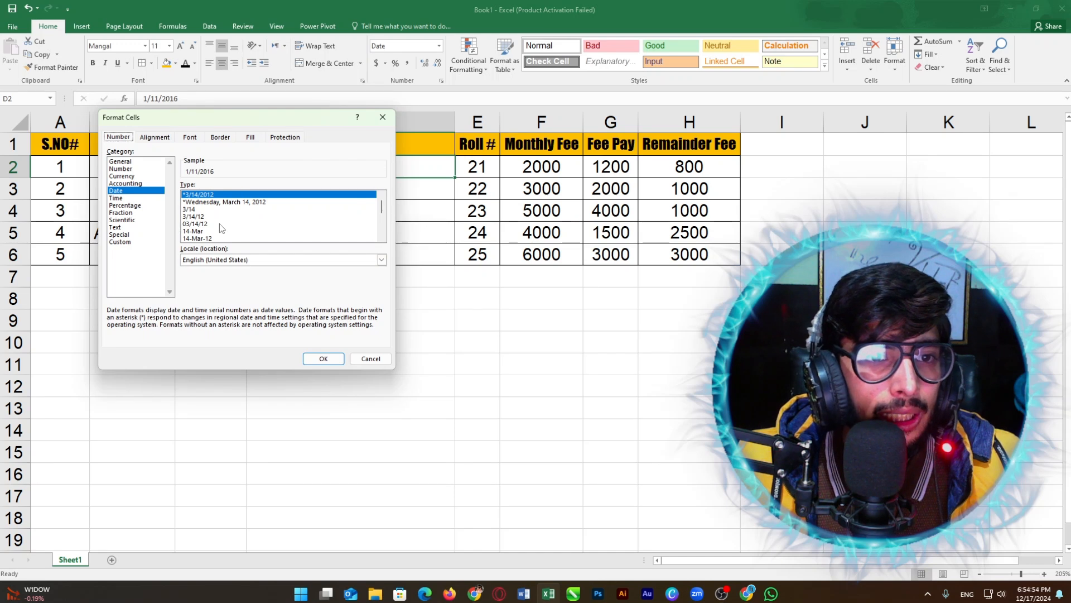
scroll(225, 227, down, 1)
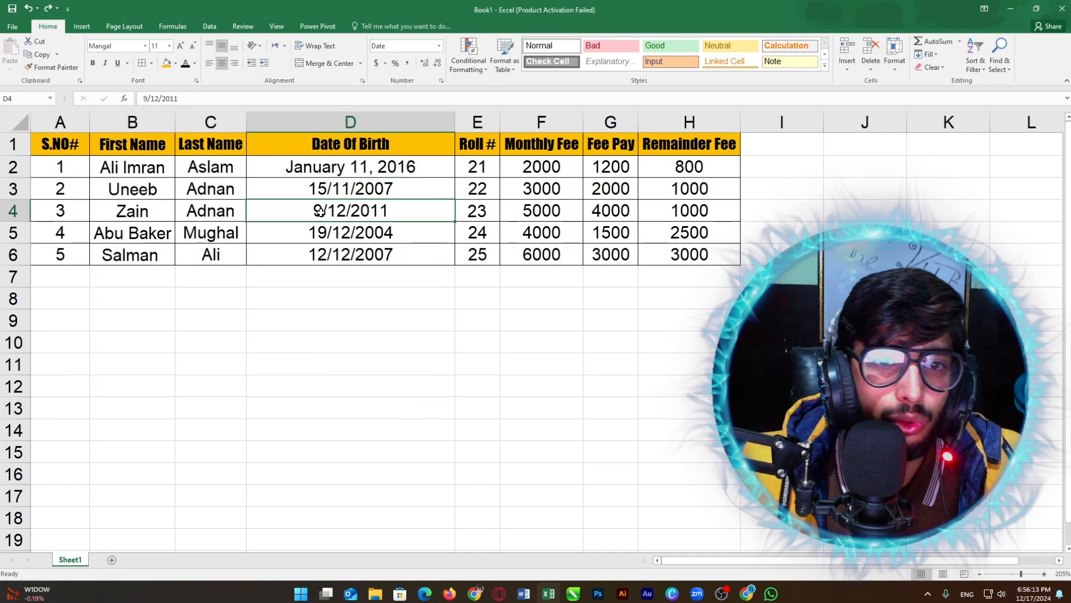
Step: Re-enter the dates of birth in cells D3 and D5 in month/day/year order
click(332, 188)
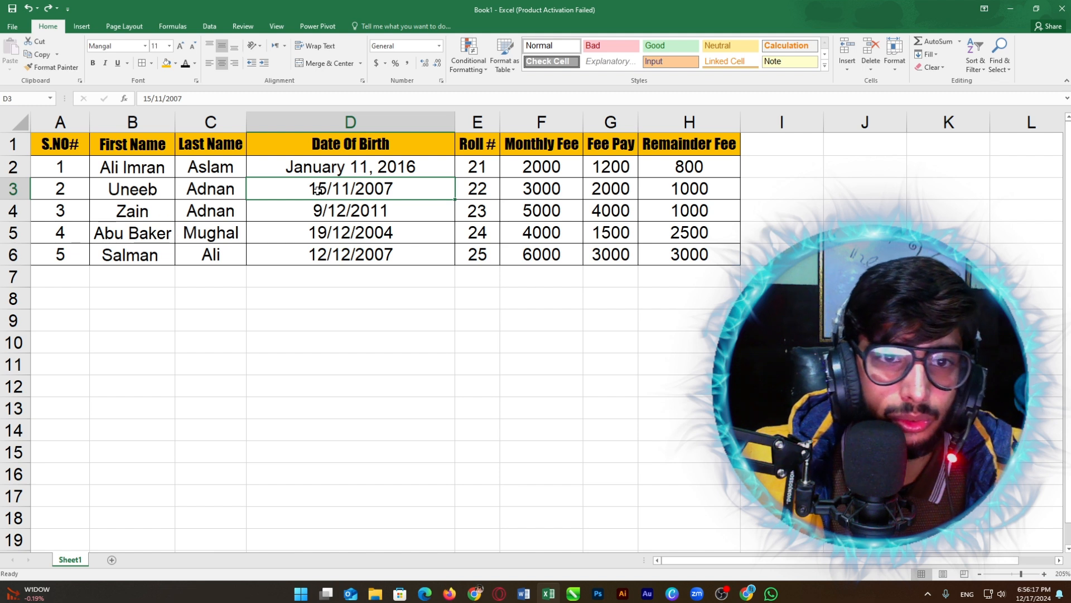
text(11/)
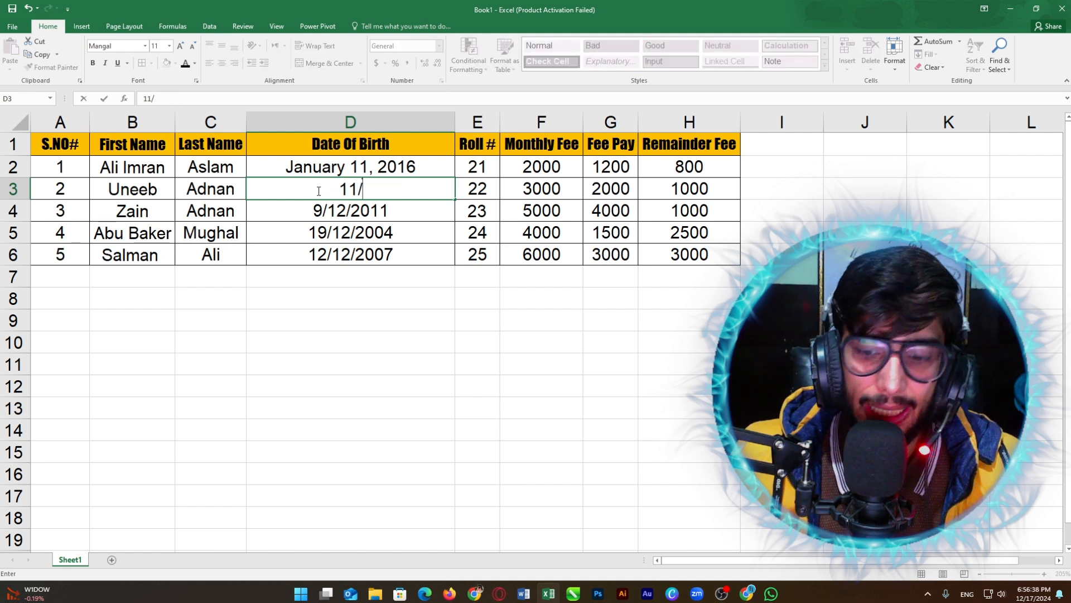
text(15/20)
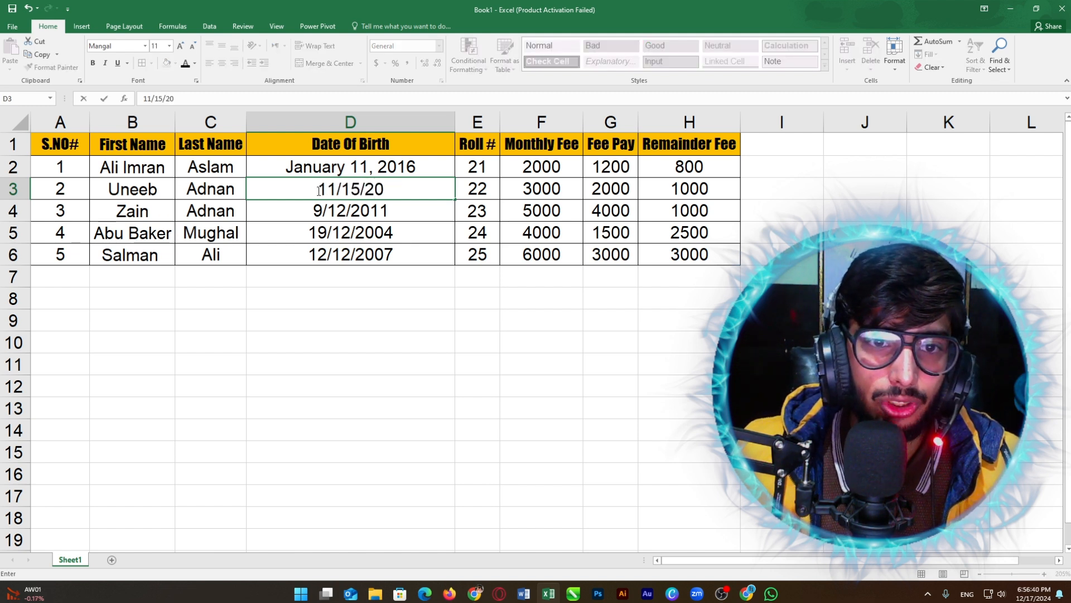
text(07)
key(Return)
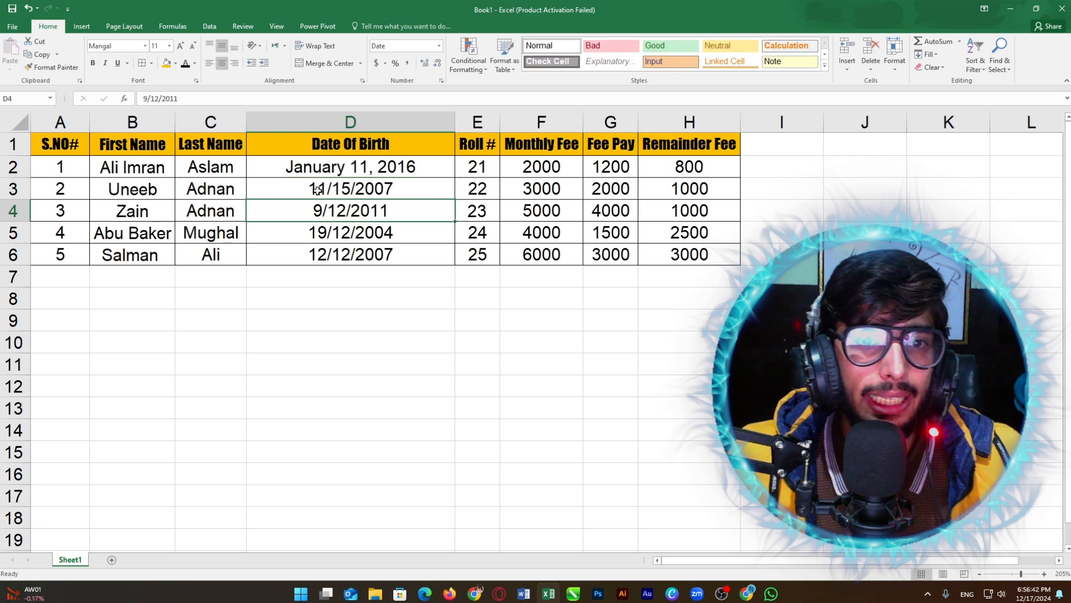
key(Down)
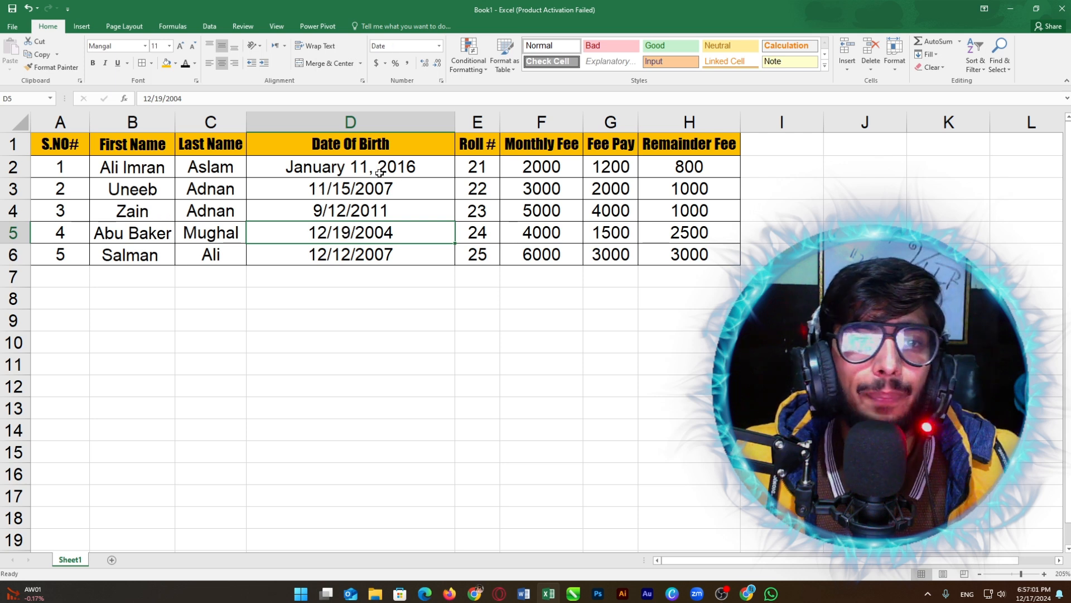
Step: Copy the date format of cell D2 to the Date Of Birth cells down to D6 with Format Painter
click(380, 170)
click(388, 239)
click(379, 207)
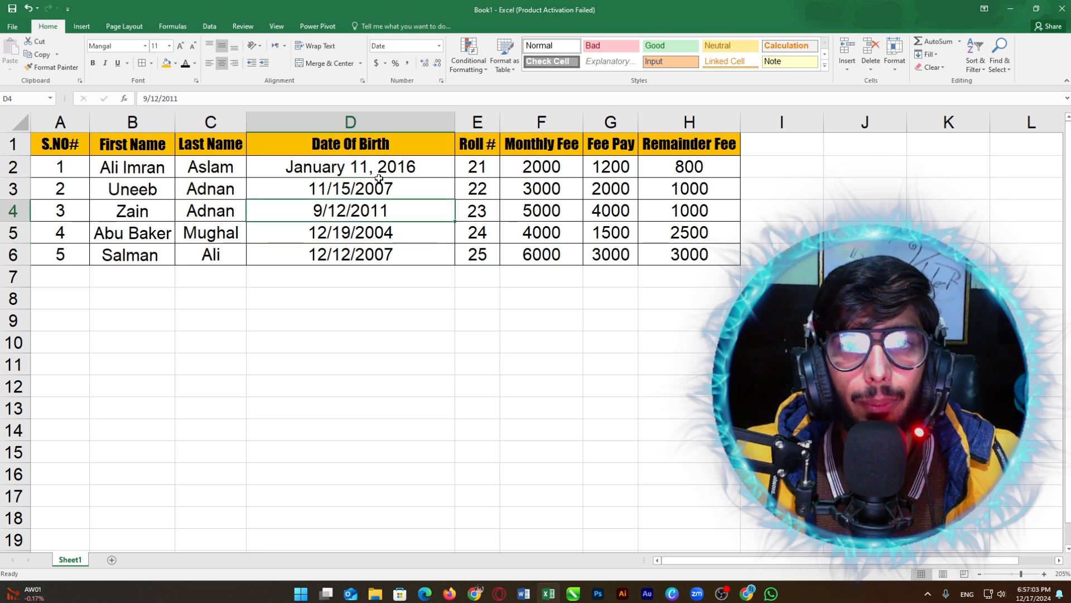
click(396, 166)
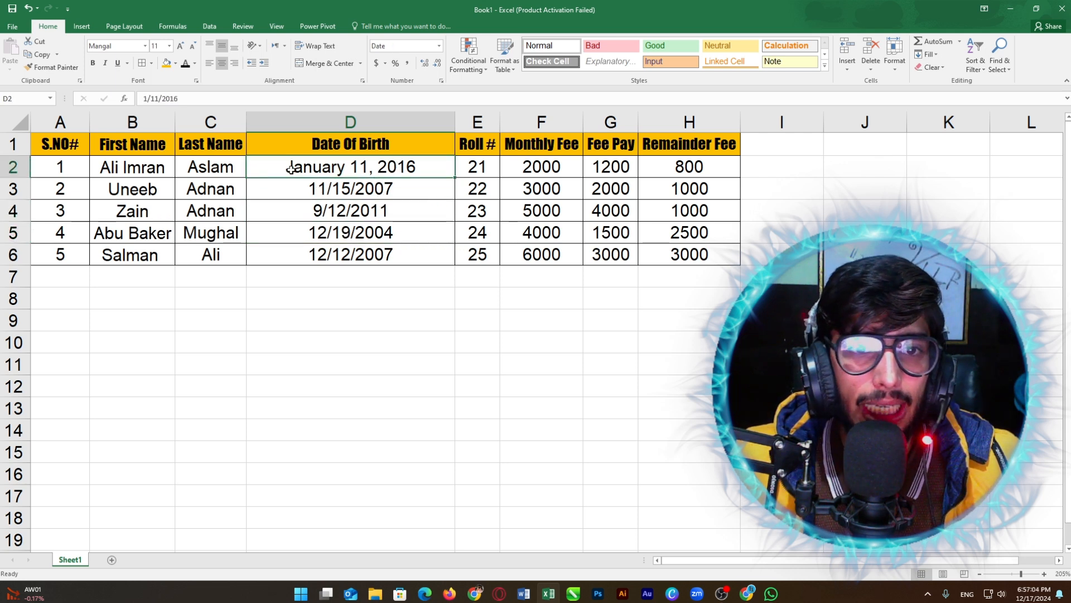
click(53, 68)
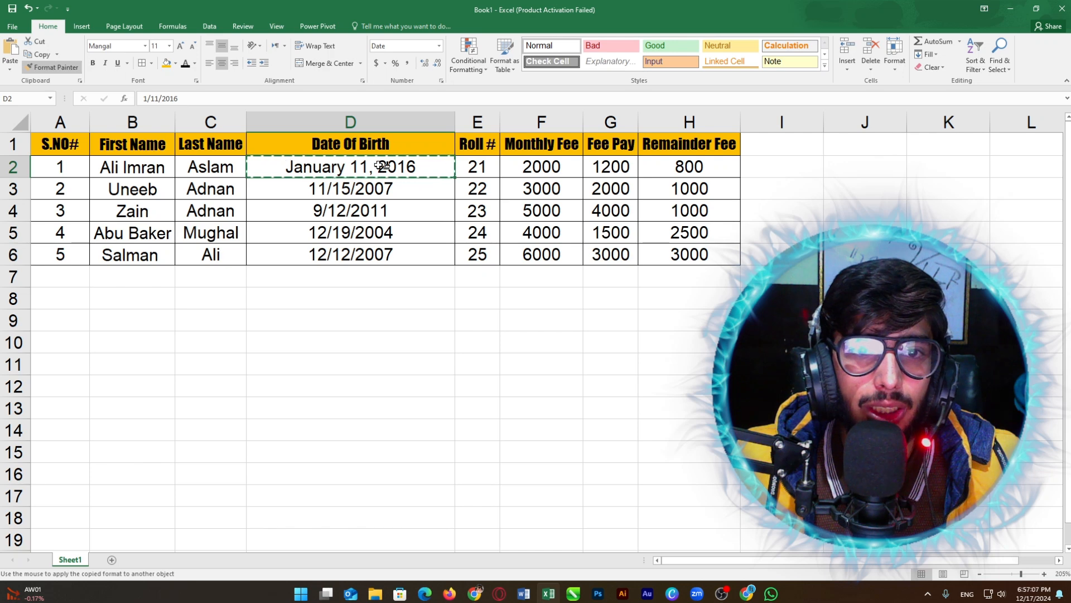
drag(378, 170, 383, 256)
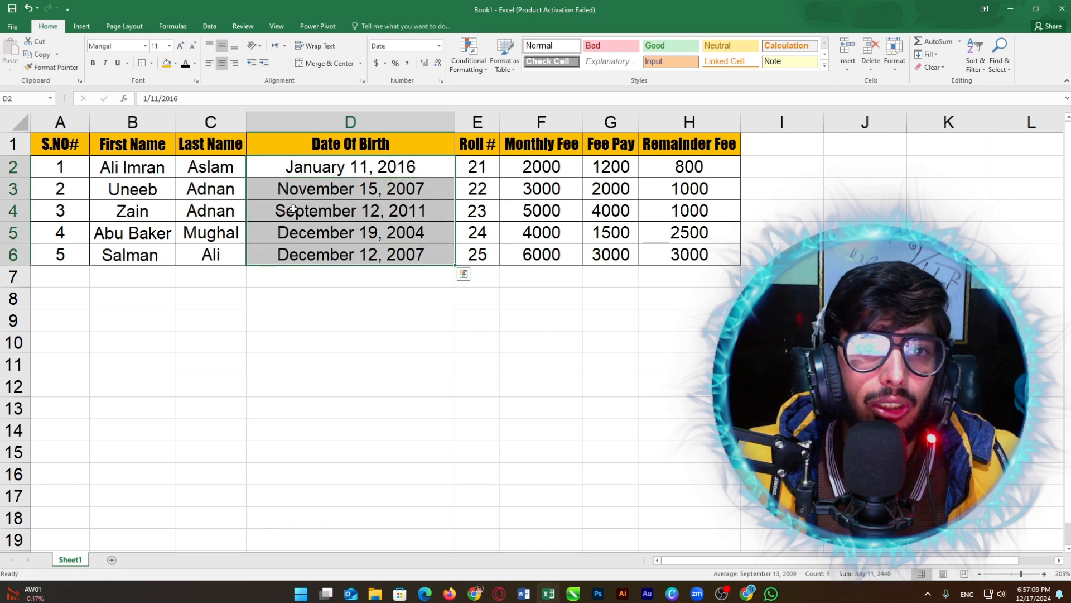
Step: Check the day, month and year display of each date in cells D2 to D6
click(312, 216)
click(341, 228)
click(329, 168)
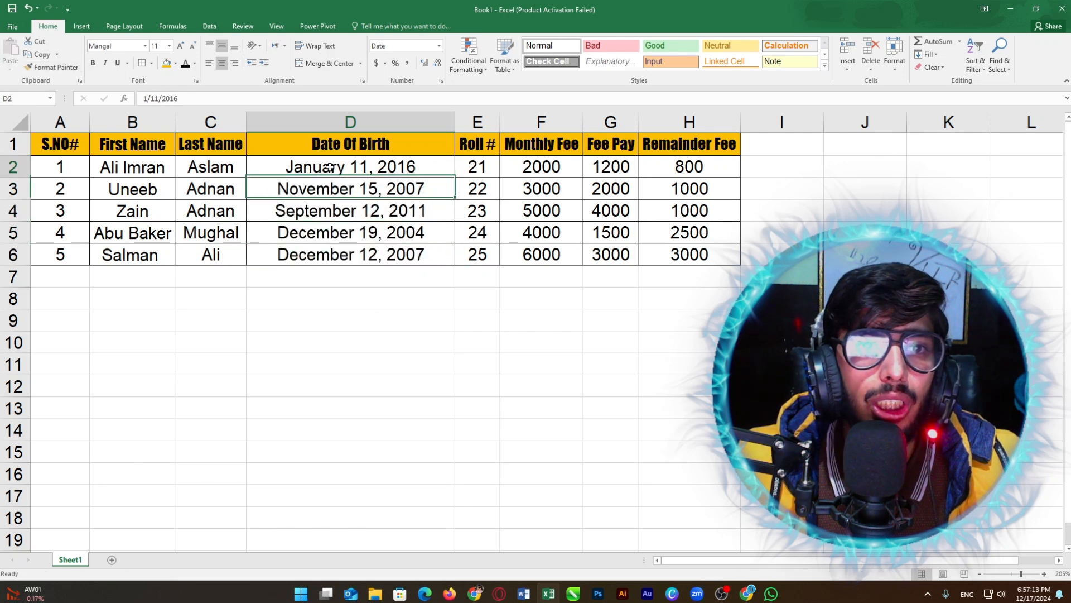
click(337, 216)
click(338, 230)
click(328, 188)
click(335, 169)
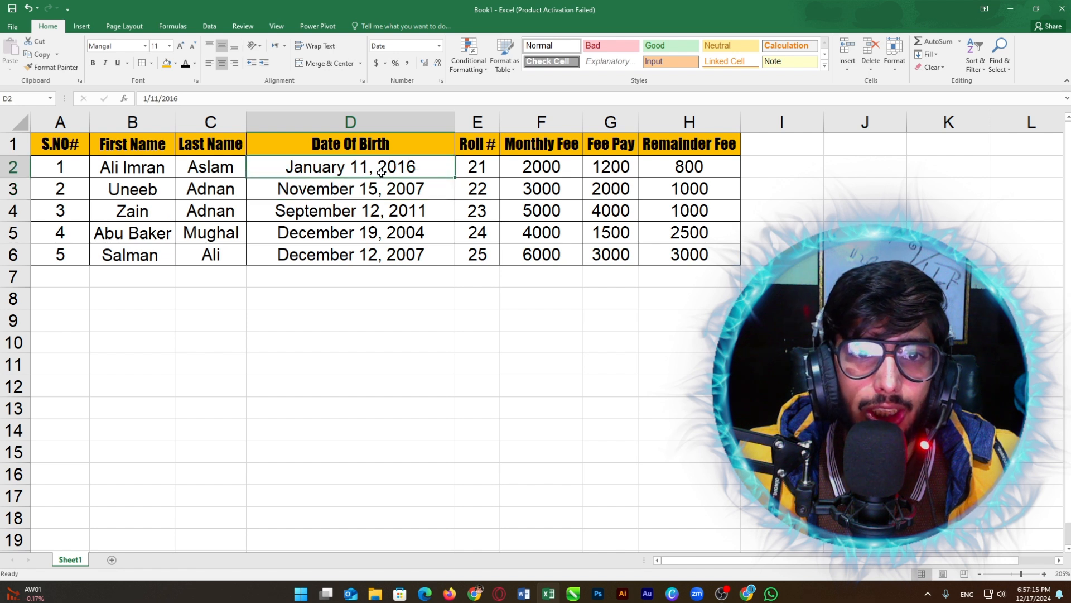
click(329, 192)
click(357, 232)
click(380, 254)
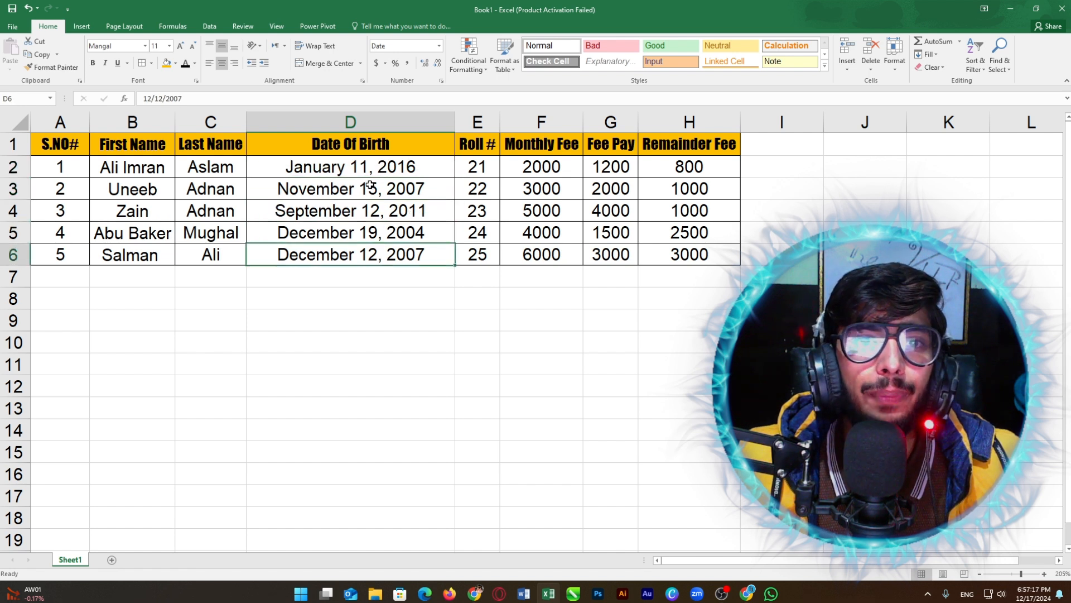
Step: AutoFit the width of the Date Of Birth column to its contents
click(381, 190)
double_click(455, 122)
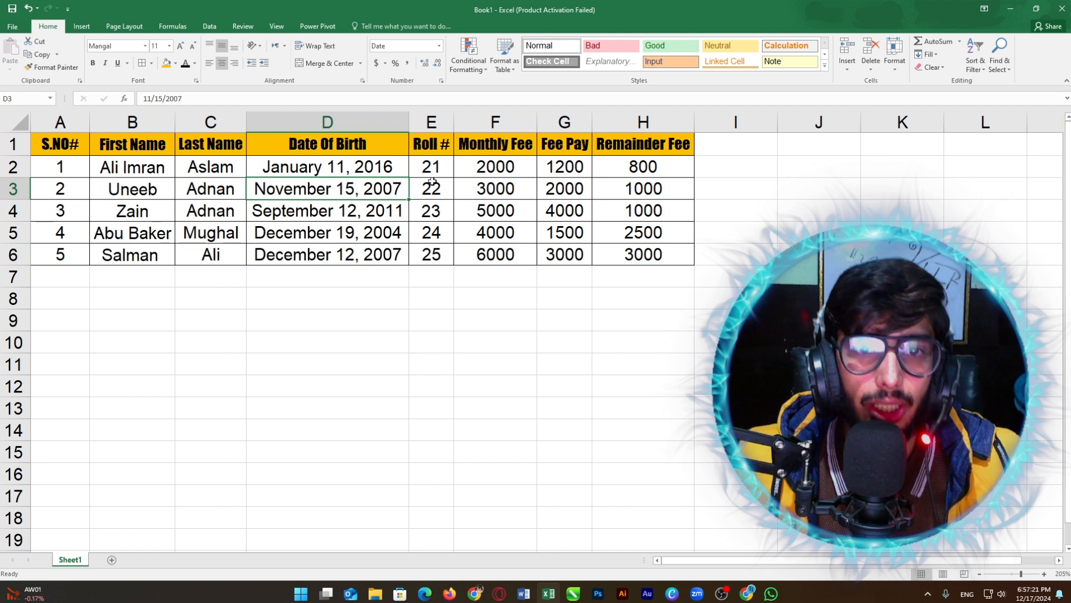
click(565, 189)
click(748, 254)
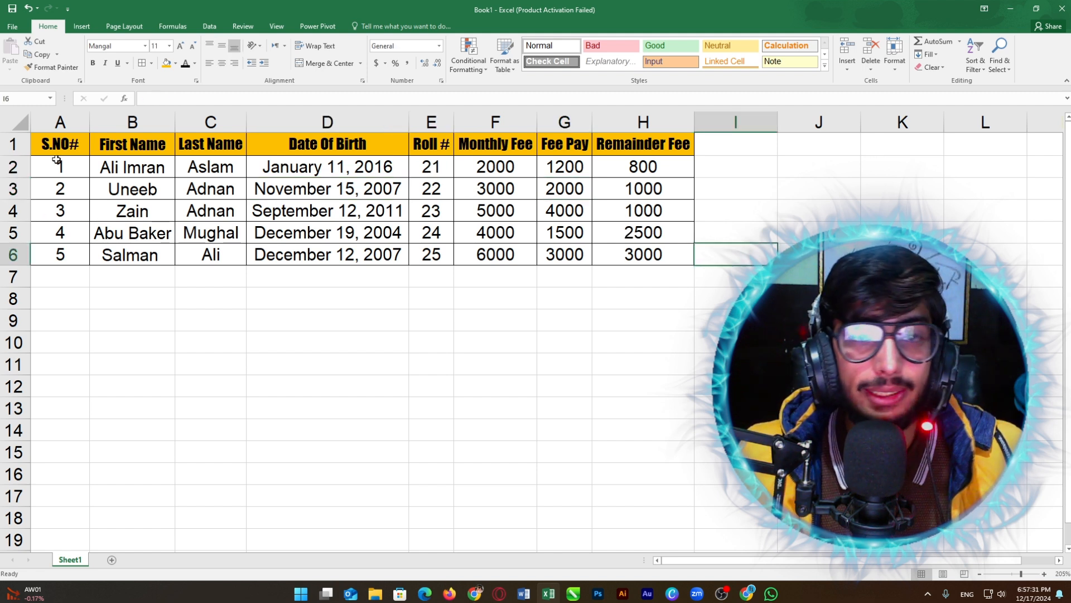
Step: Fill the alternate table rows A3:H3 and A5:H5 with a light gray theme color
drag(49, 173, 655, 186)
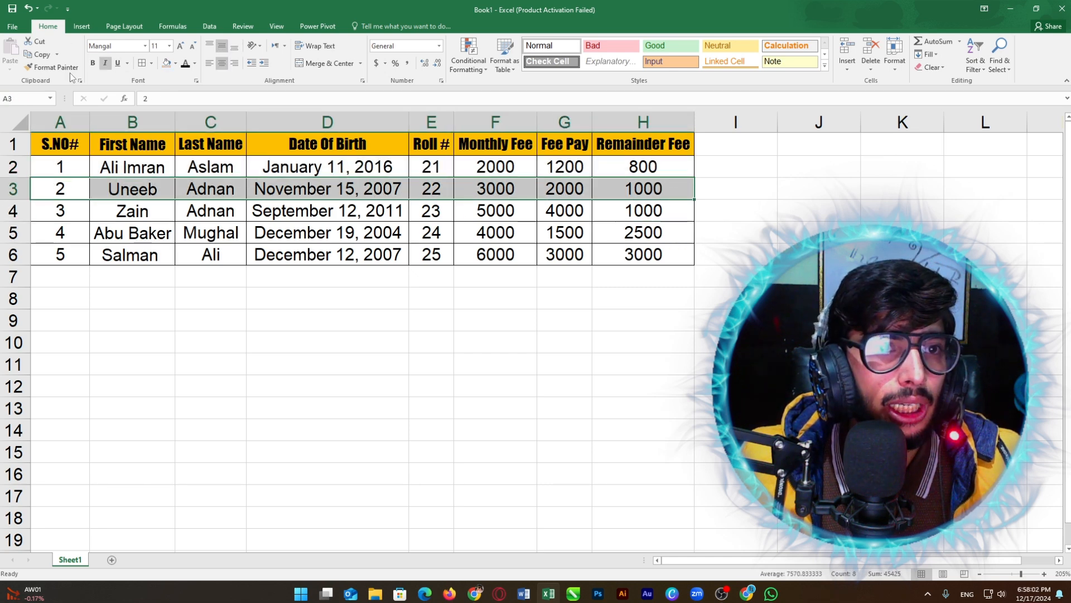
click(175, 63)
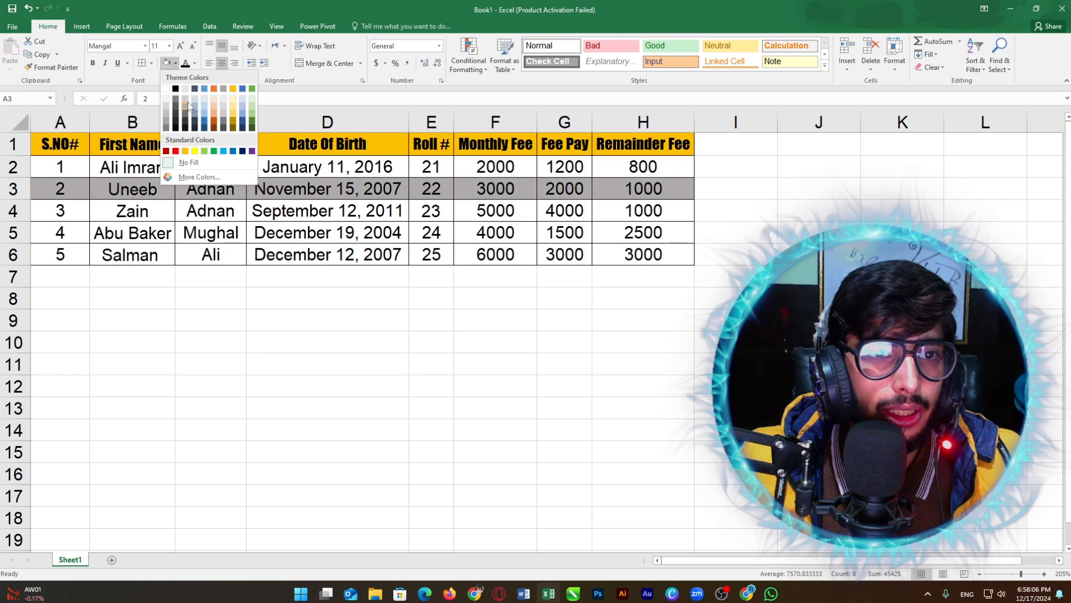
click(186, 104)
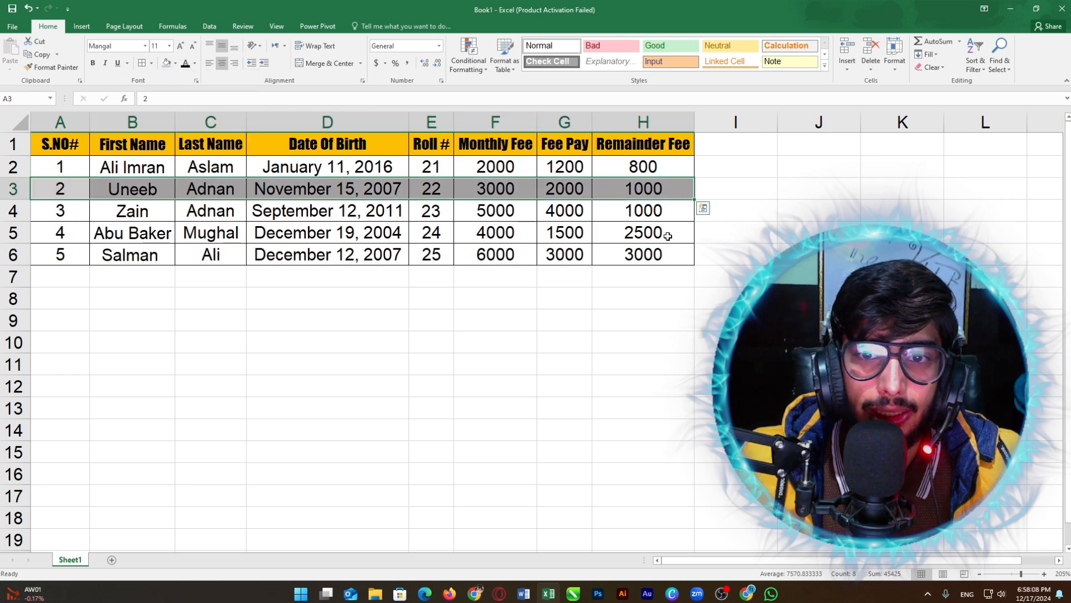
drag(670, 237, 56, 234)
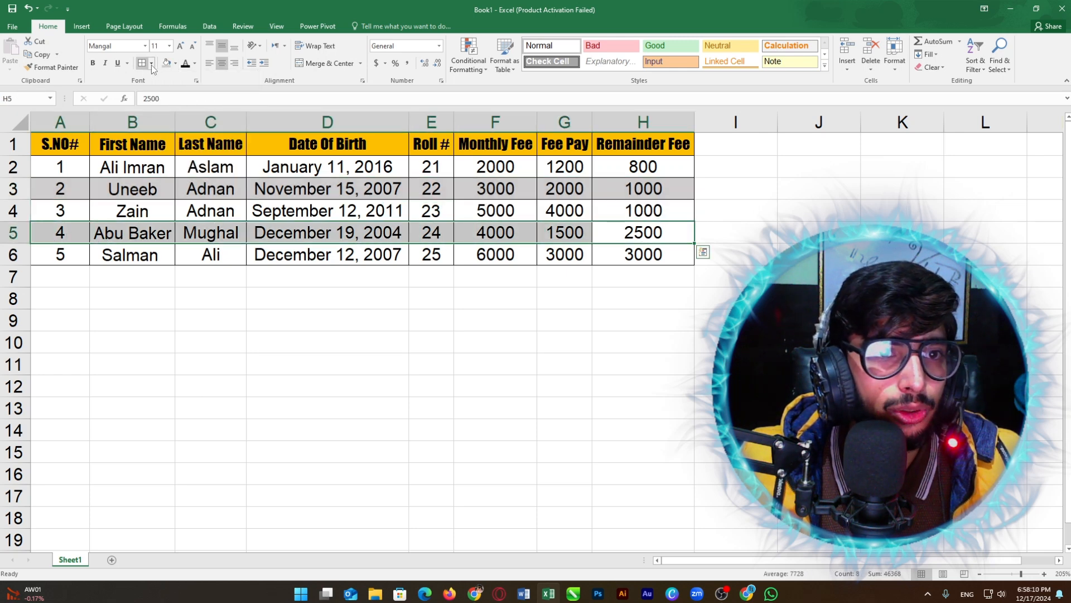
click(173, 66)
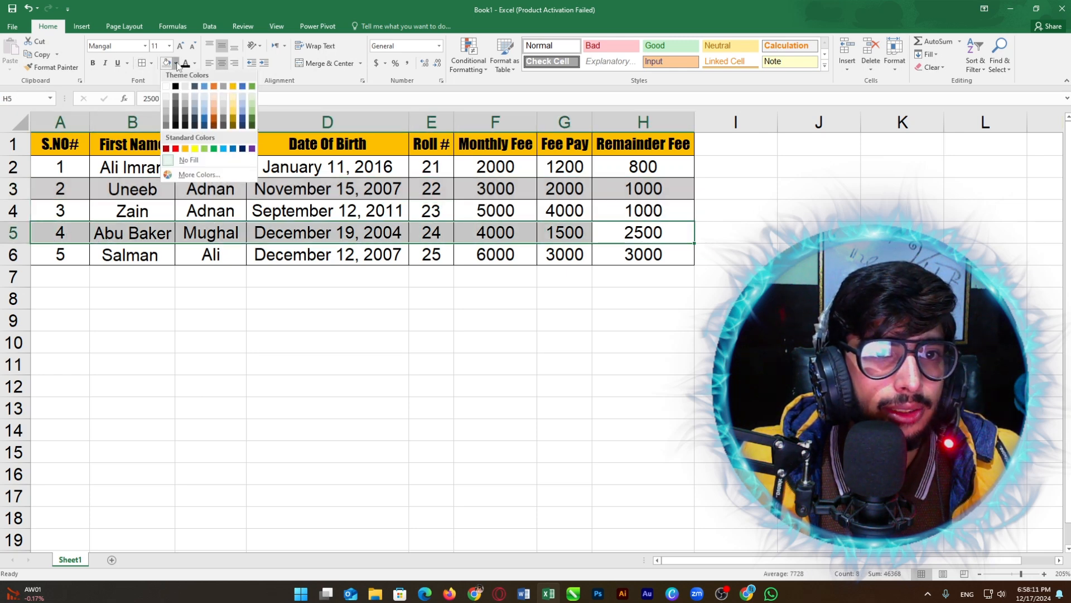
click(185, 99)
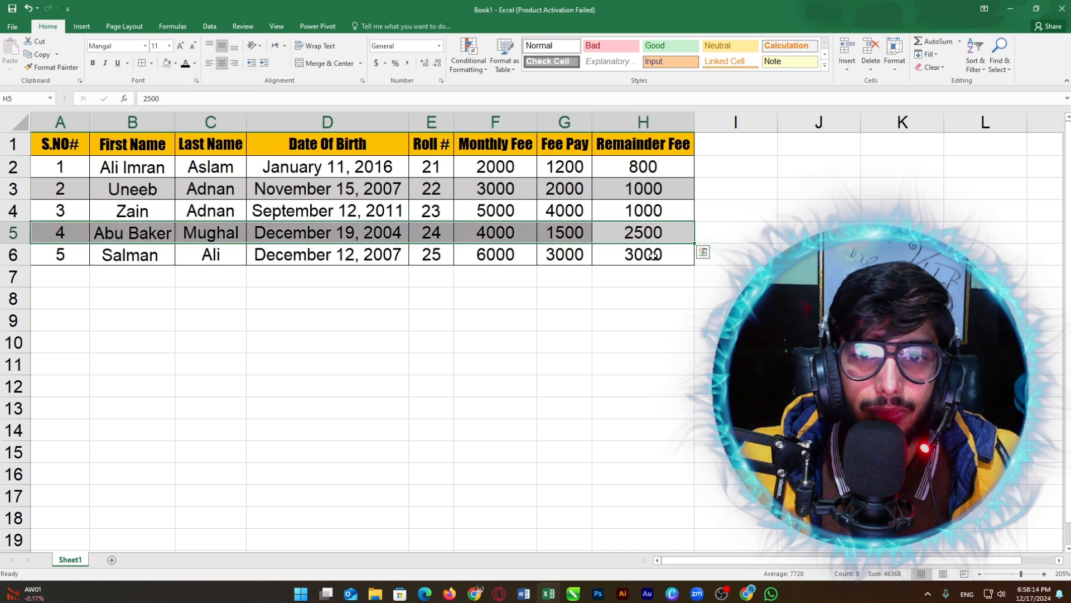
click(633, 322)
drag(132, 189, 415, 209)
click(622, 282)
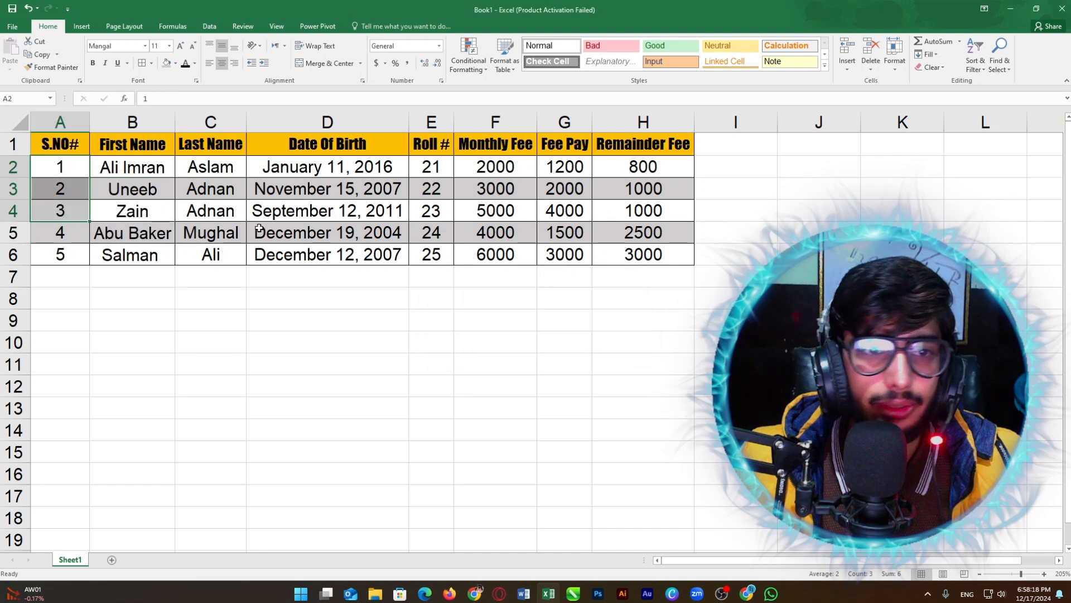
click(552, 206)
click(580, 231)
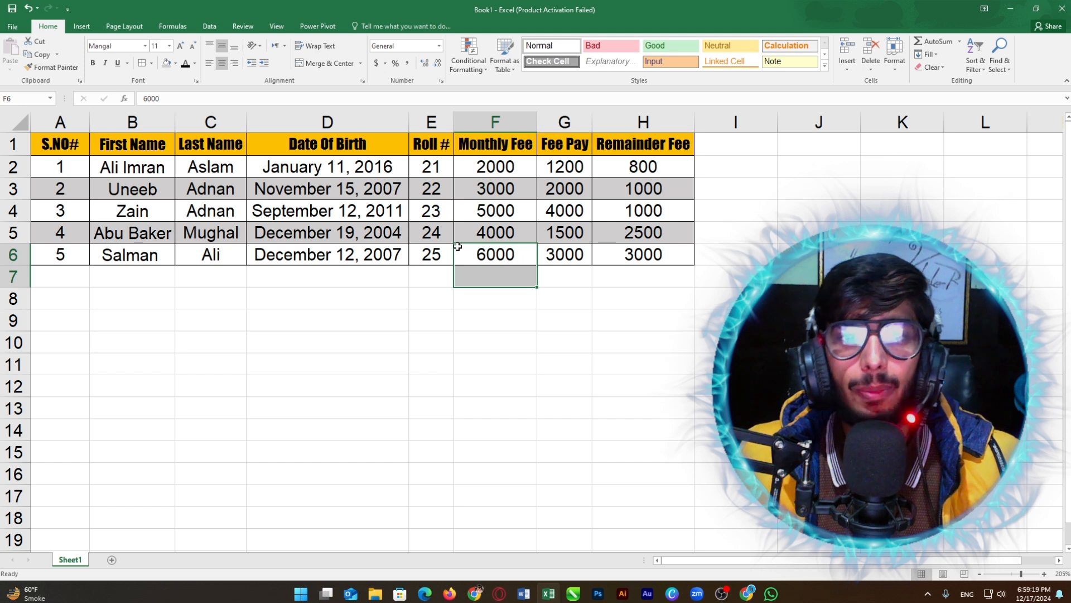
click(534, 216)
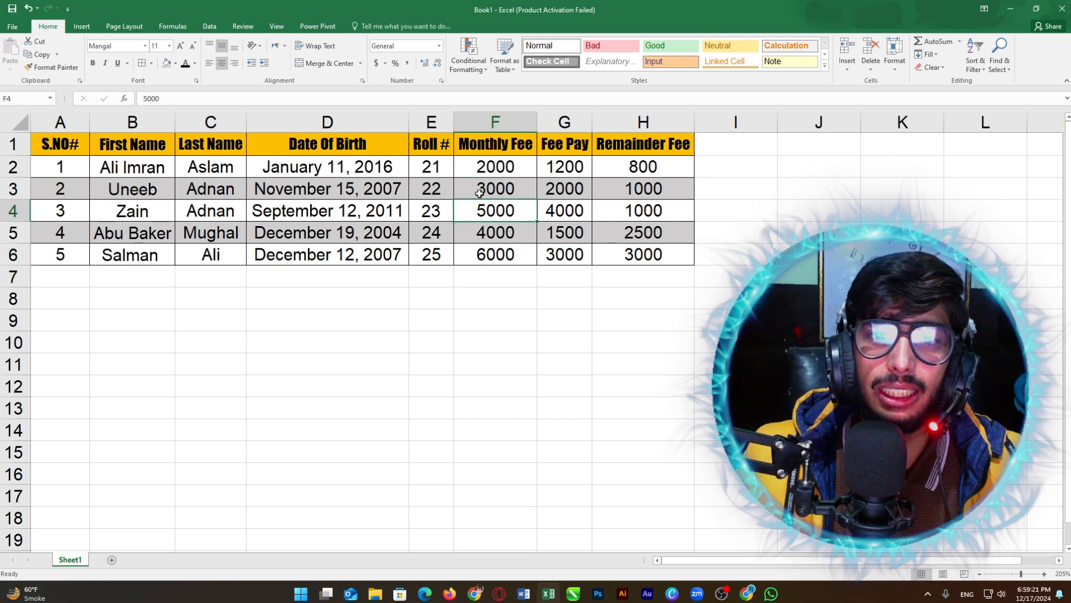
click(480, 188)
click(484, 171)
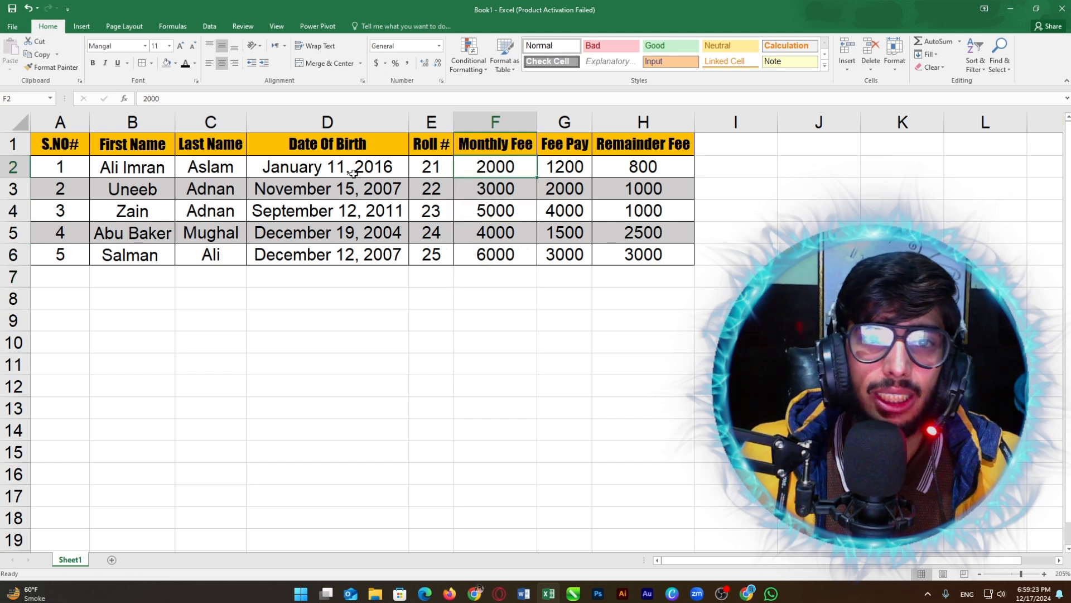
click(353, 171)
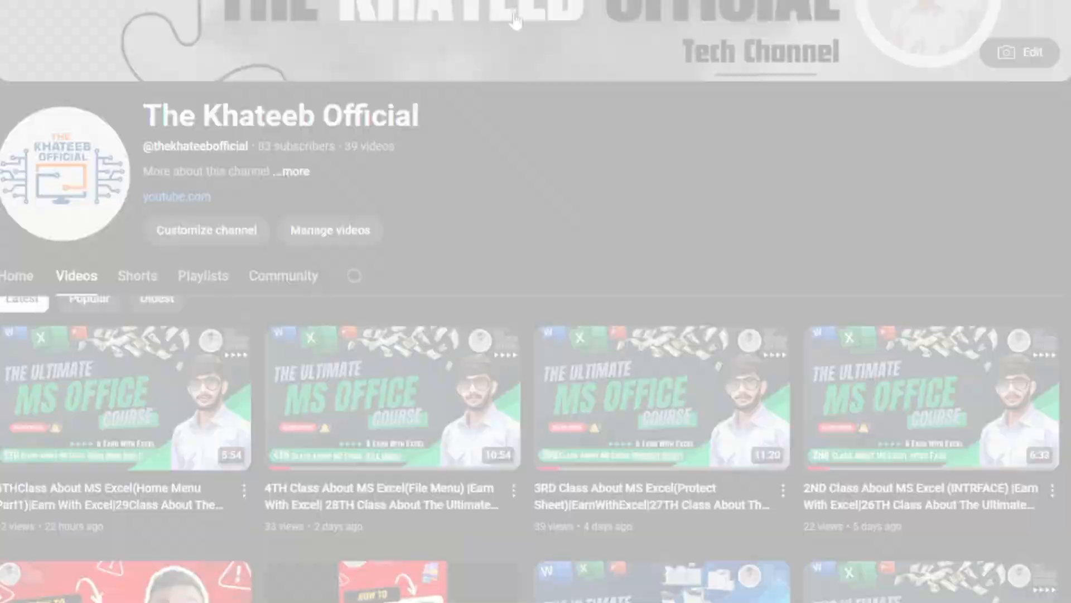
scroll(509, 19, down, 10)
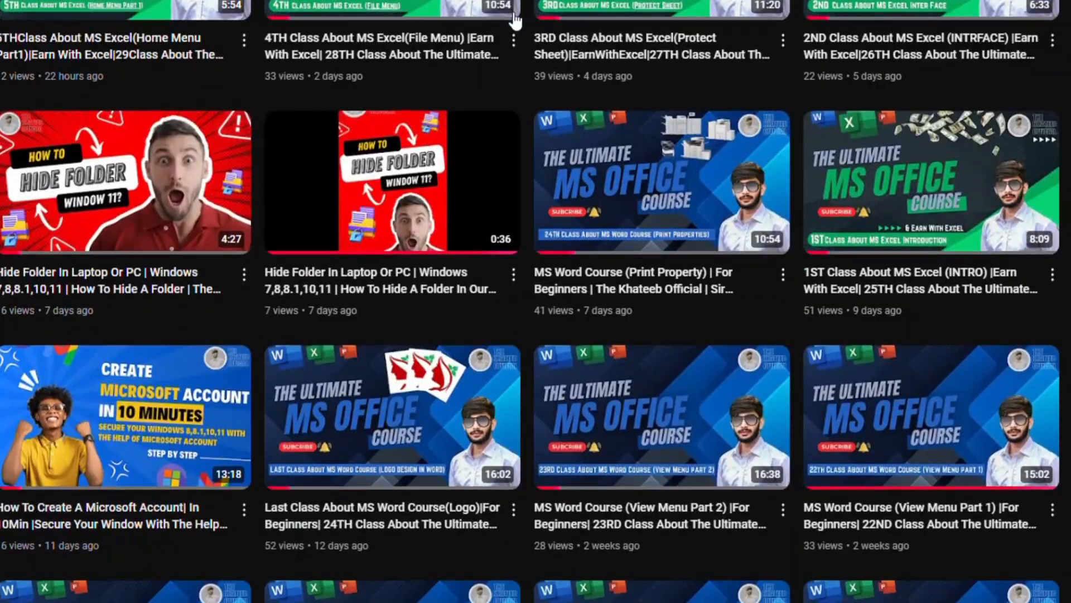
scroll(514, 20, down, 15)
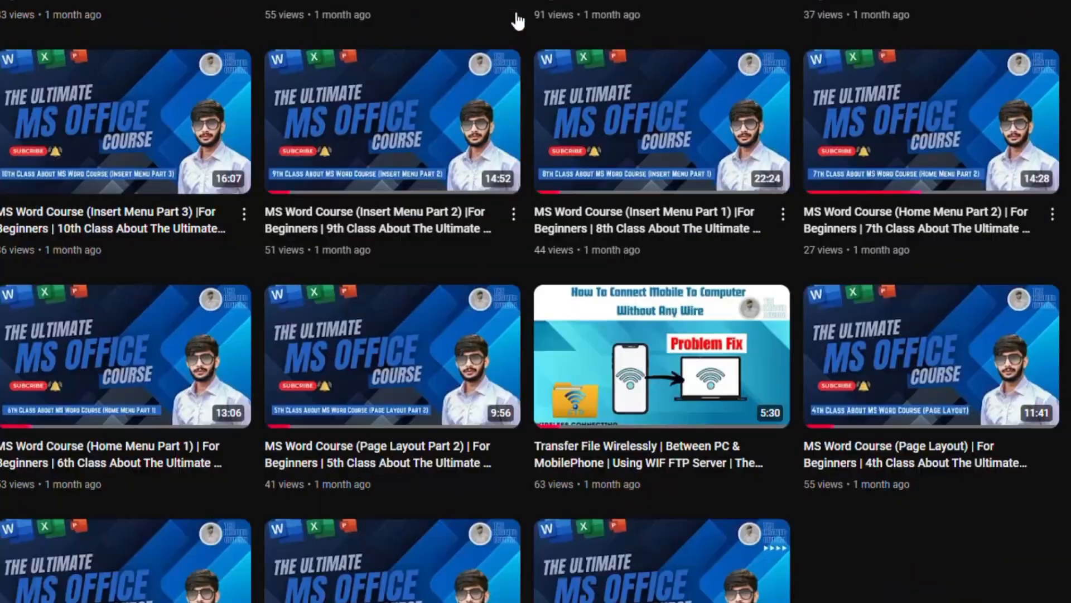